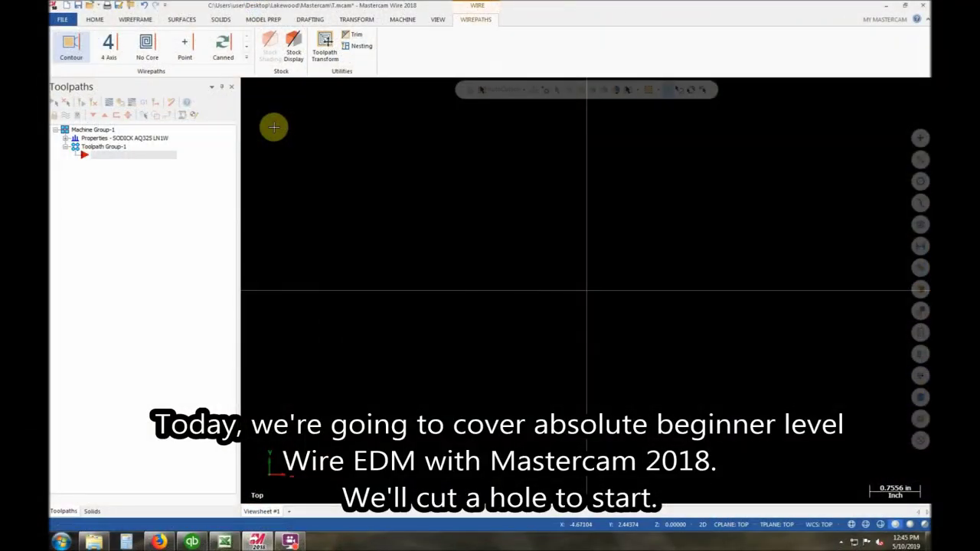
Step: Draw a circle of radius about 0.5527 centred on the origin using Circle Center Point
{"action": "left_click", "coordinate": [135, 20]}
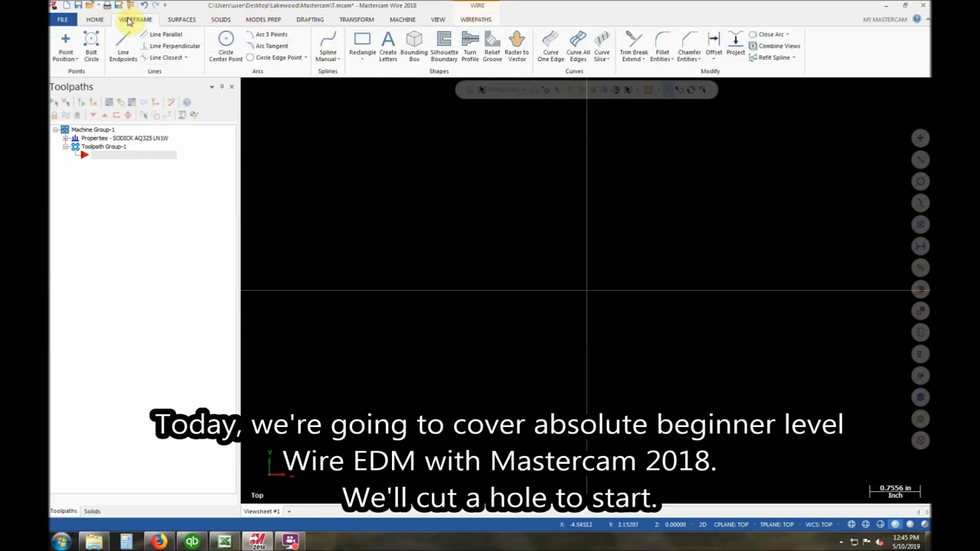
{"action": "left_click", "coordinate": [224, 46]}
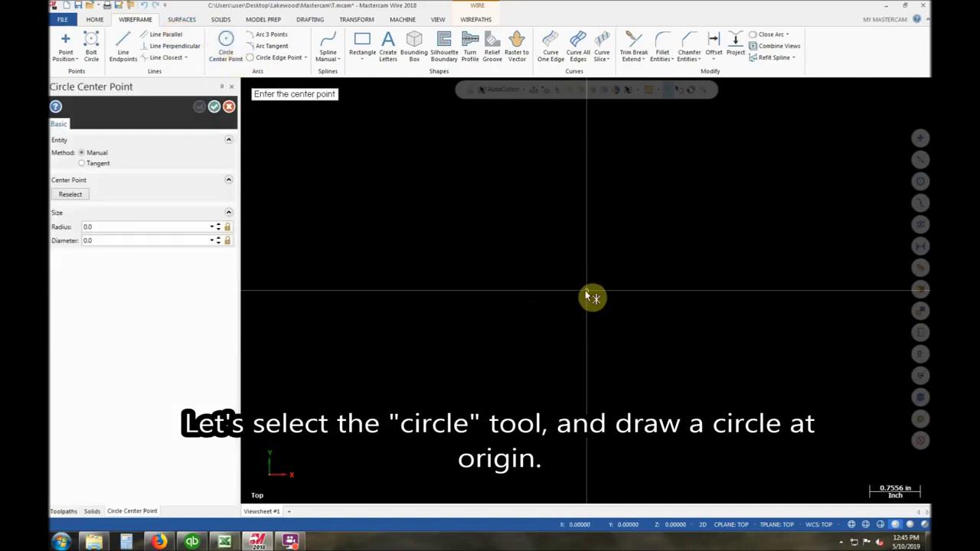
{"action": "left_click", "coordinate": [589, 294]}
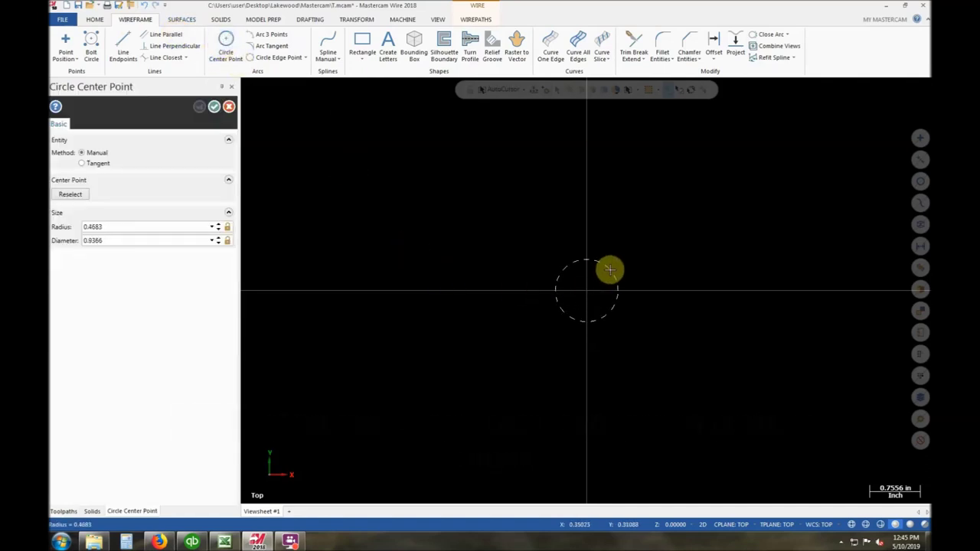
{"action": "left_click", "coordinate": [614, 265]}
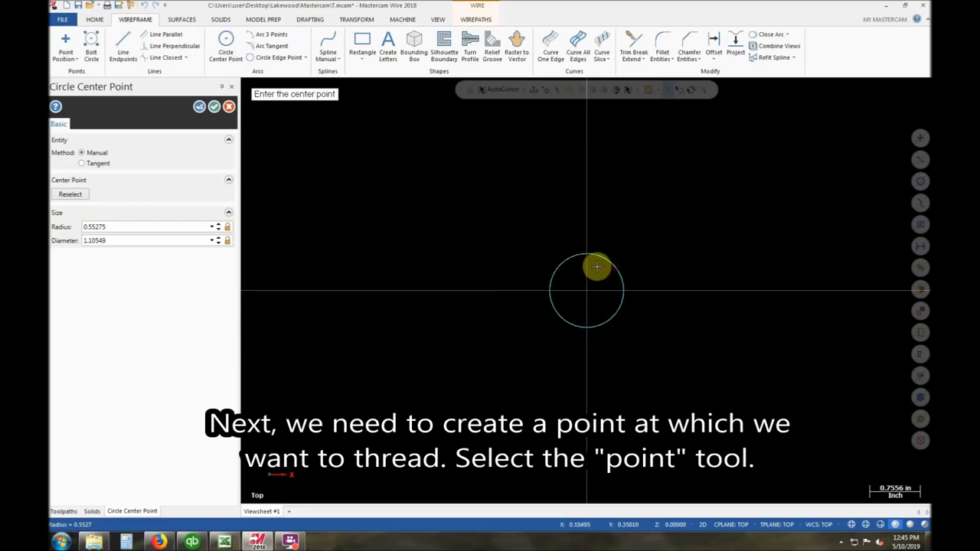
{"action": "left_click", "coordinate": [215, 108]}
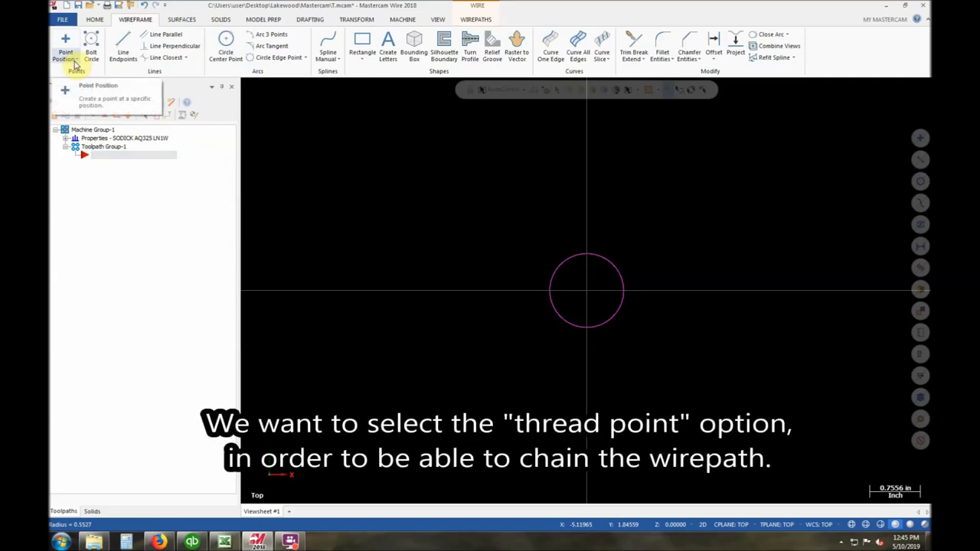
Step: Place a wire thread point at the circle's centre on the origin
{"action": "left_click", "coordinate": [69, 49]}
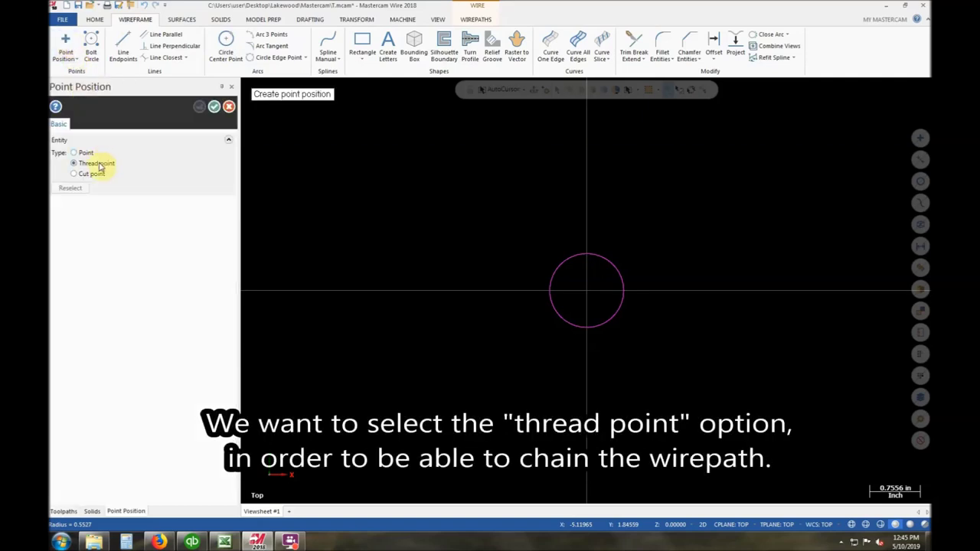
{"action": "left_click", "coordinate": [89, 153]}
{"action": "left_click", "coordinate": [91, 164]}
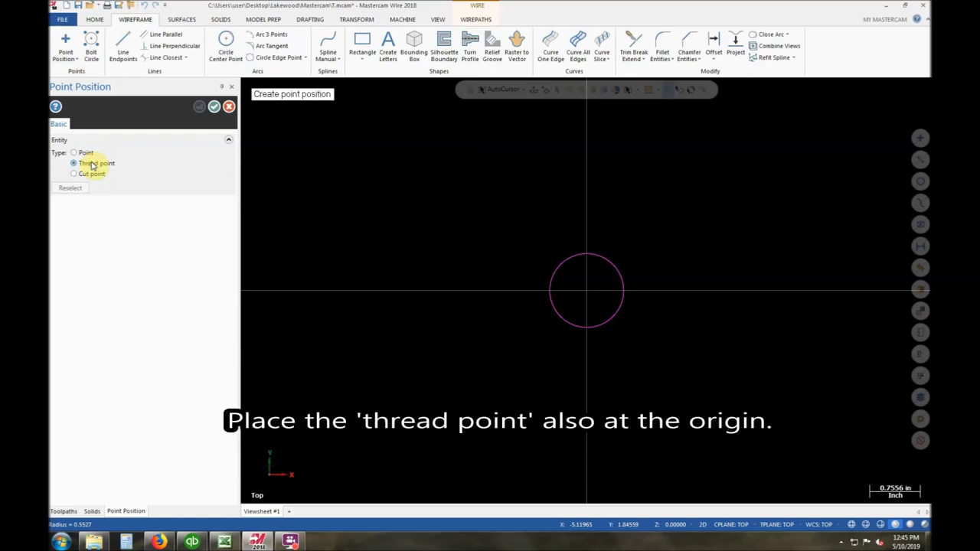
{"action": "left_click", "coordinate": [585, 292]}
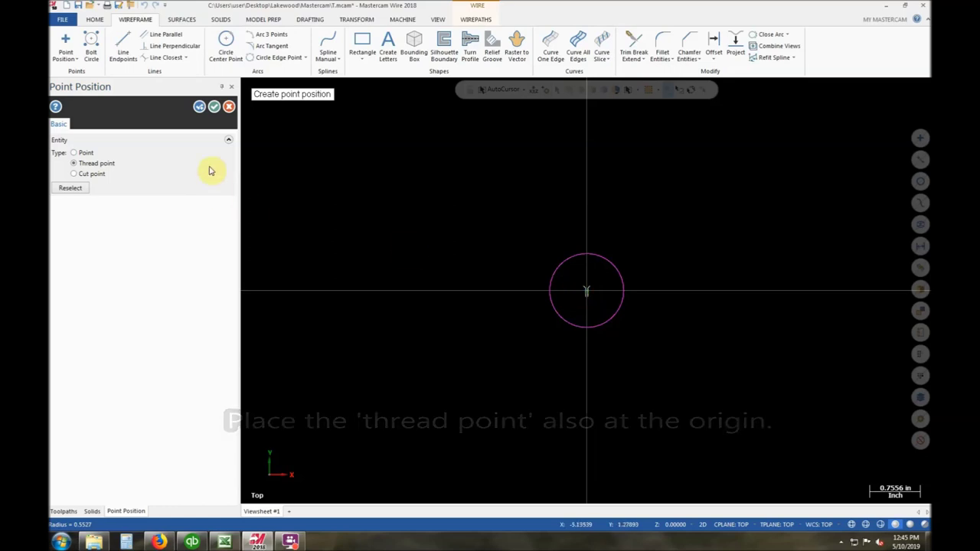
{"action": "left_click", "coordinate": [215, 109]}
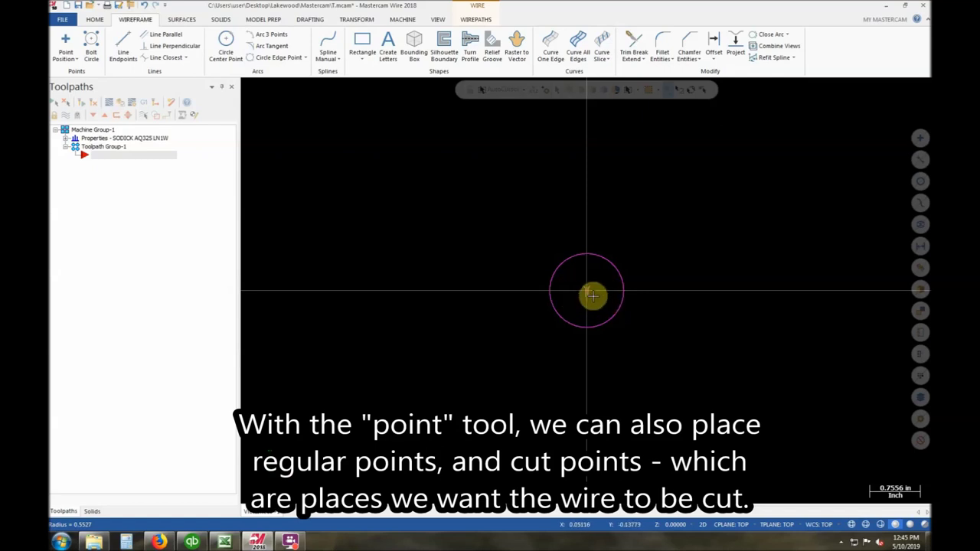
Step: Add a regular point above-left of the circle and a cut point just right of it
{"action": "left_click", "coordinate": [61, 44]}
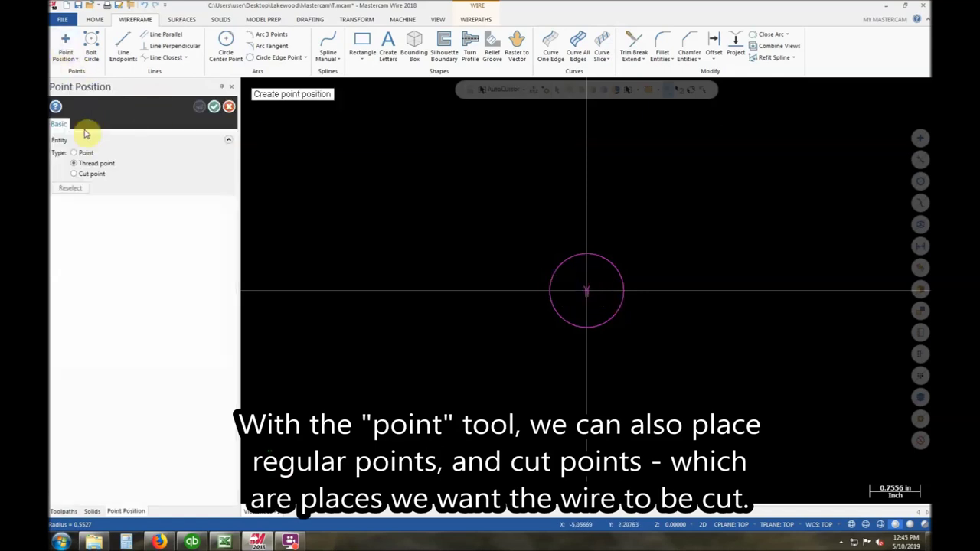
{"action": "left_click", "coordinate": [446, 210]}
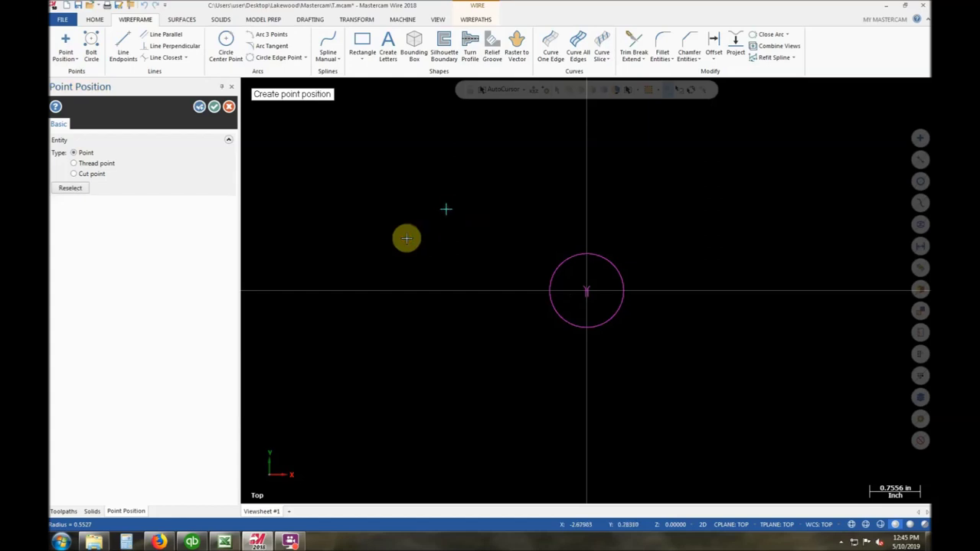
{"action": "left_click", "coordinate": [215, 106]}
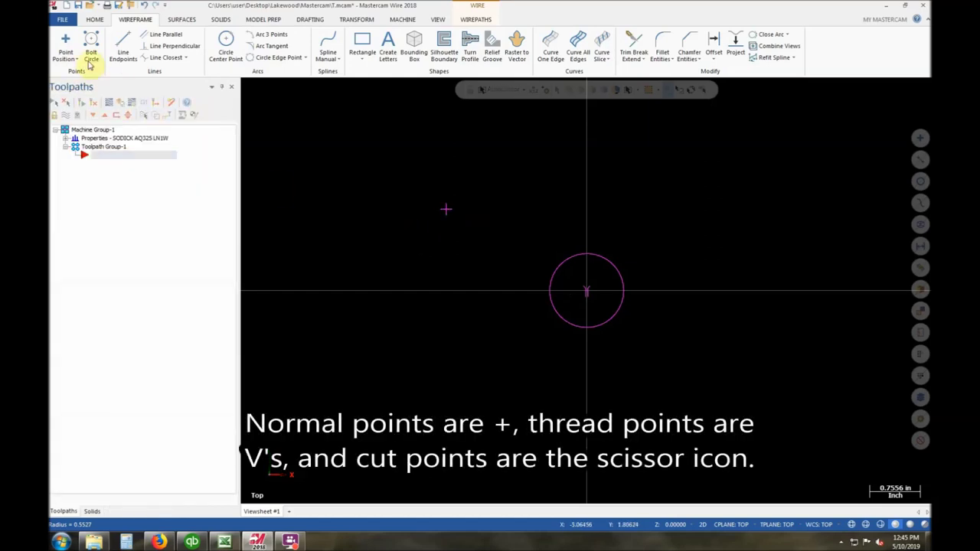
{"action": "left_click", "coordinate": [64, 43]}
{"action": "left_click", "coordinate": [88, 174]}
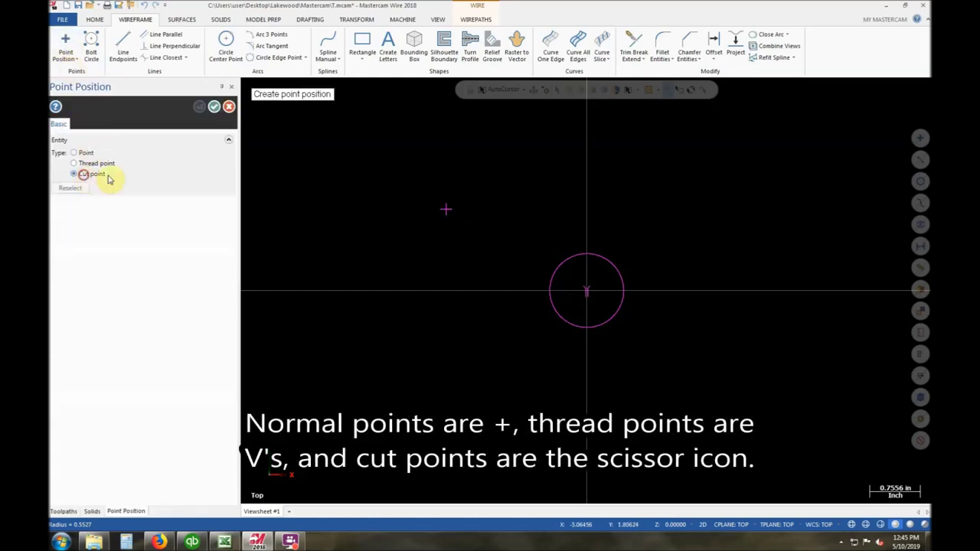
{"action": "left_click", "coordinate": [476, 198]}
{"action": "left_click", "coordinate": [215, 107]}
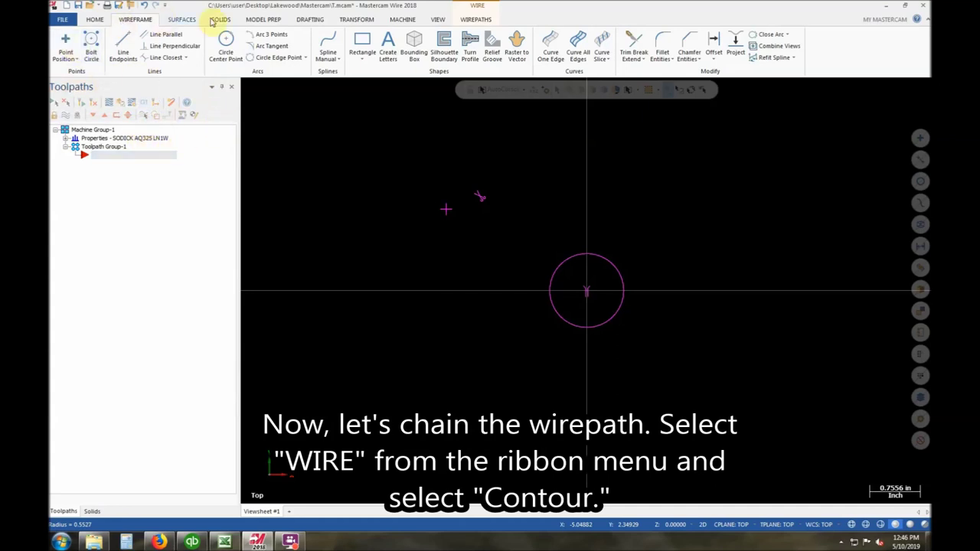
Step: Chain the thread point and circle into a new Contour wirepath and show its Wirepath Type page
{"action": "left_click", "coordinate": [473, 19]}
{"action": "left_click", "coordinate": [71, 48]}
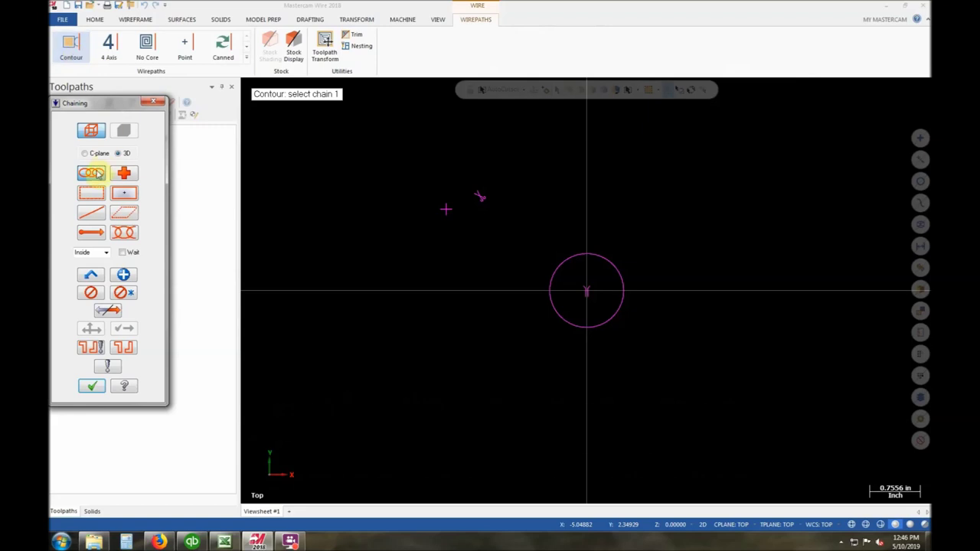
{"action": "left_click", "coordinate": [588, 292]}
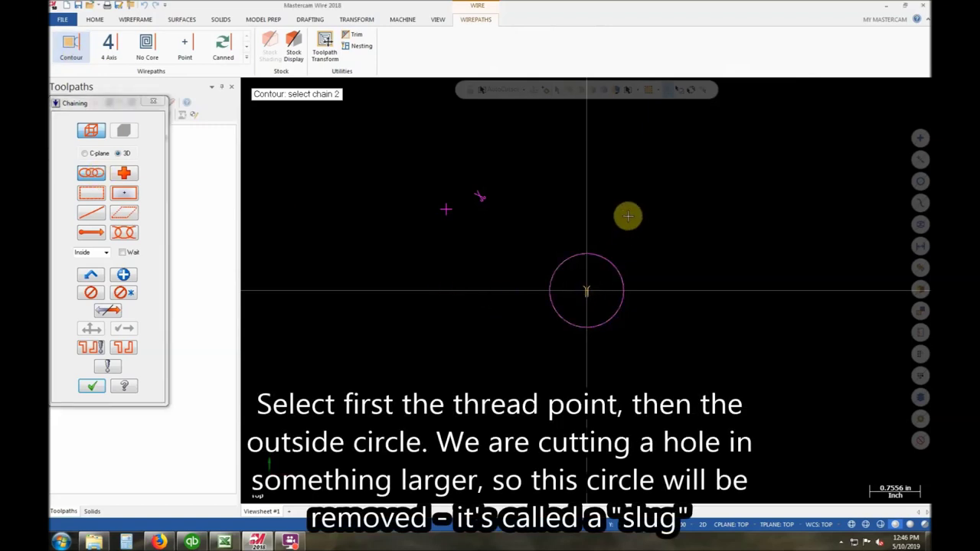
{"action": "left_click", "coordinate": [616, 262]}
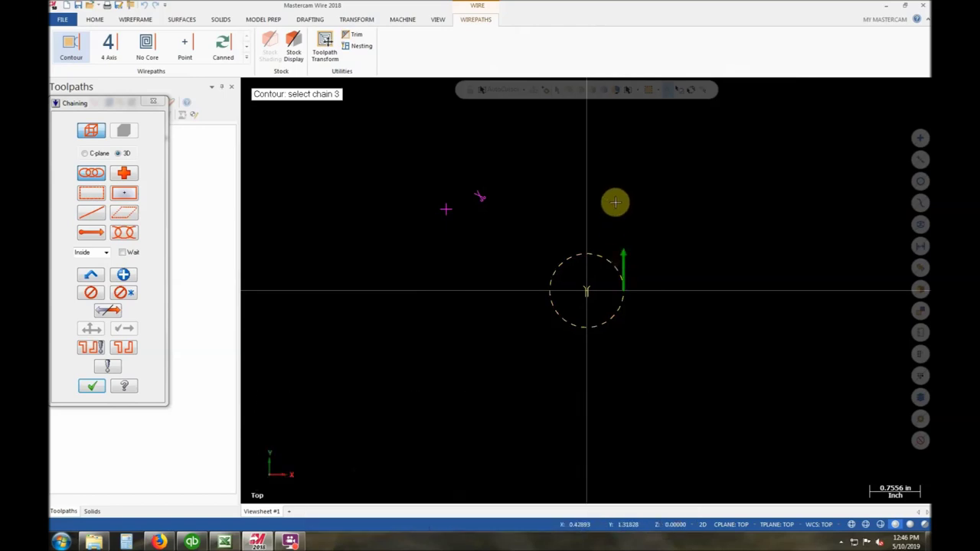
{"action": "left_click", "coordinate": [93, 387]}
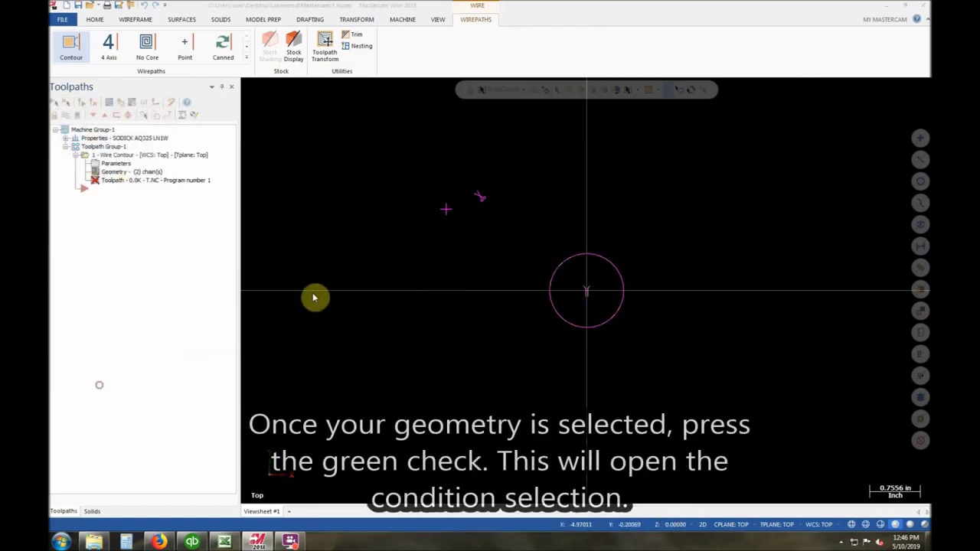
{"action": "left_click_drag", "start_coordinate": [430, 200], "coordinate": [434, 148]}
{"action": "left_click", "coordinate": [385, 128]}
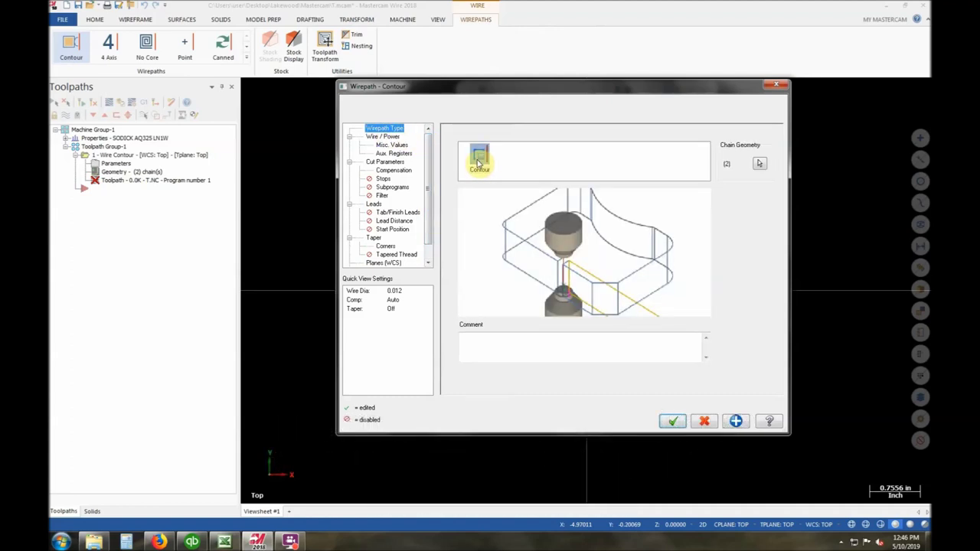
Step: Set the Wire / Power condition code to 1, keeping wire diameter 0.012 and zero stock
{"action": "left_click", "coordinate": [383, 137]}
{"action": "type", "text": "001"}
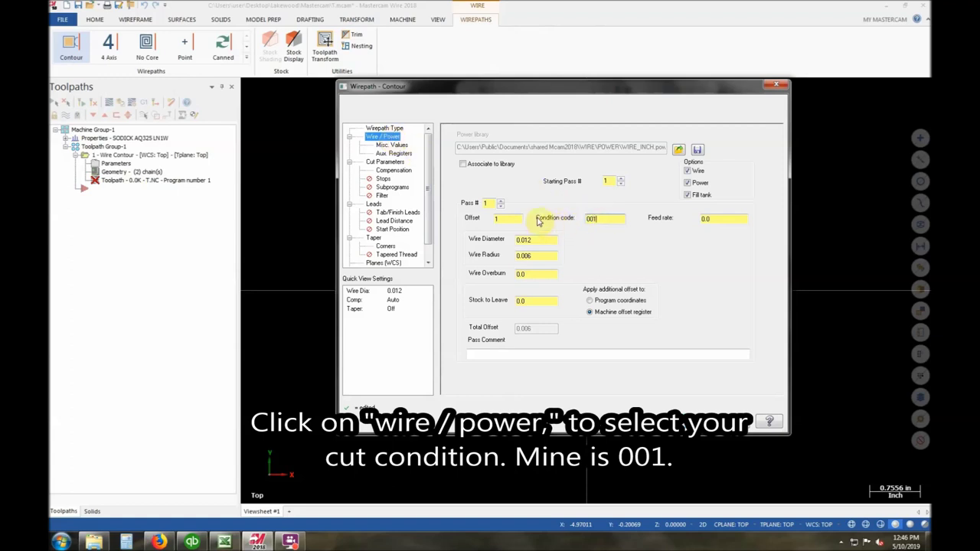
{"action": "left_click", "coordinate": [540, 240]}
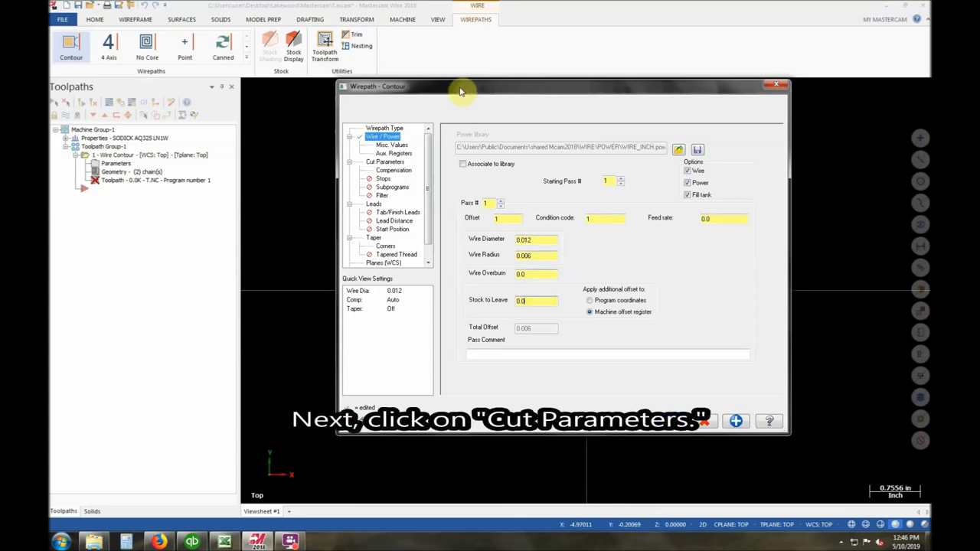
{"action": "left_click_drag", "start_coordinate": [460, 85], "coordinate": [421, 55]}
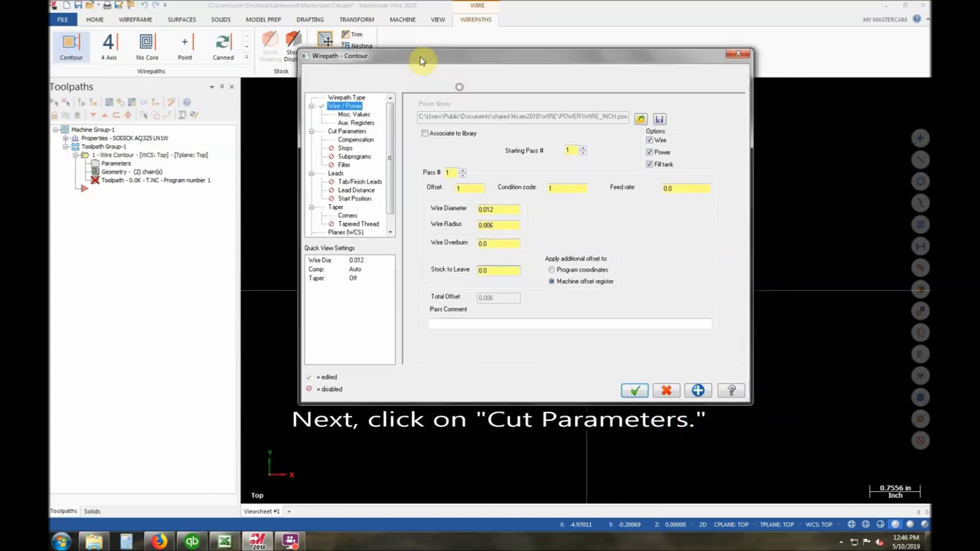
{"action": "left_click", "coordinate": [346, 131]}
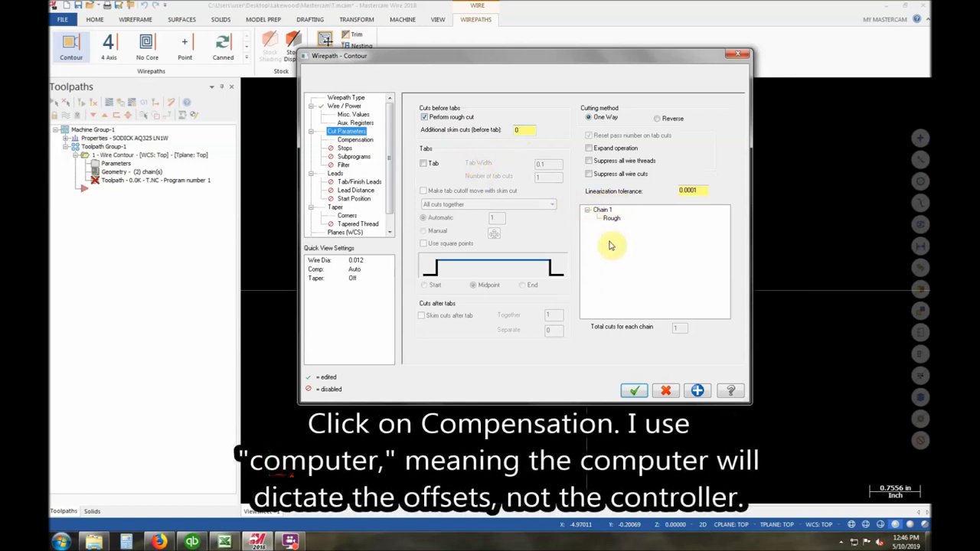
Step: Set compensation type to Computer and the lead overlap to 0.02
{"action": "left_click", "coordinate": [354, 140]}
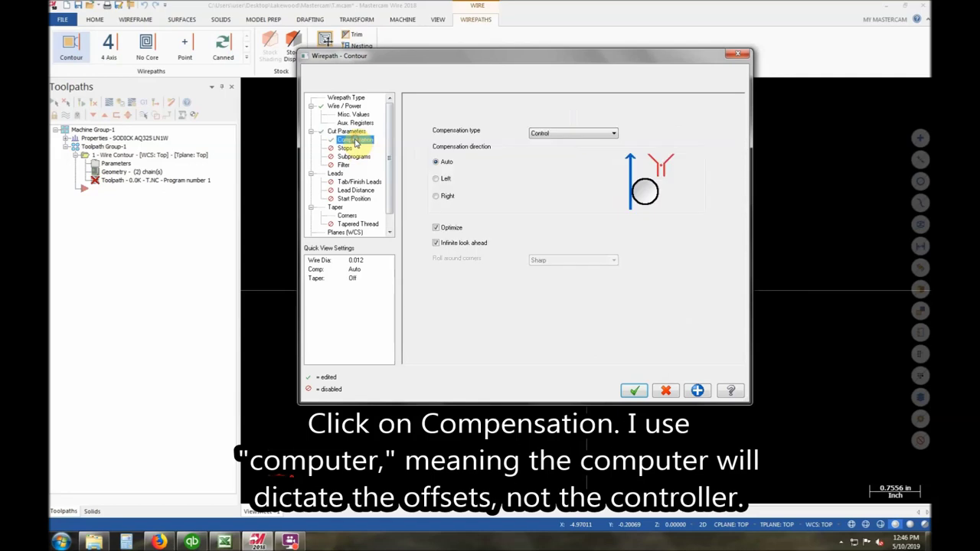
{"action": "left_click", "coordinate": [565, 135]}
{"action": "left_click", "coordinate": [564, 142]}
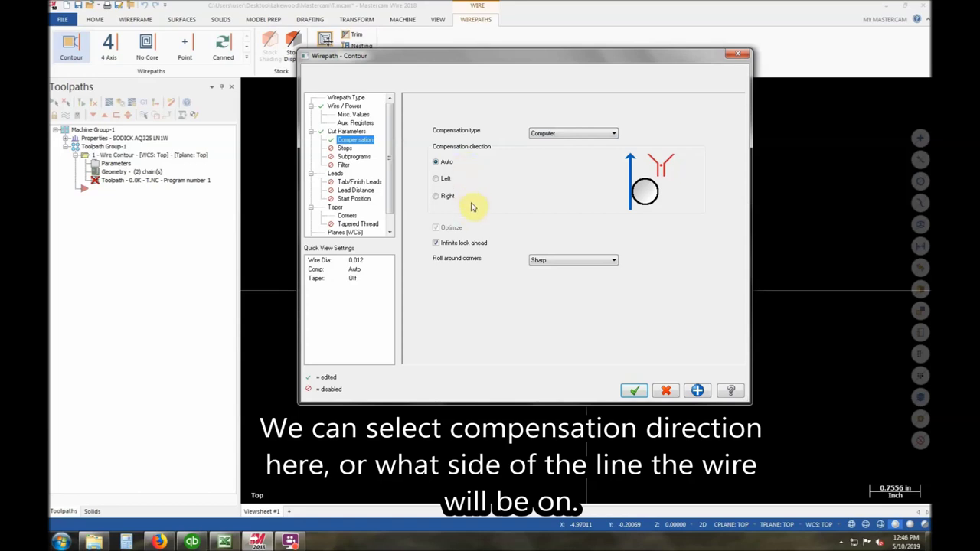
{"action": "left_click", "coordinate": [338, 174]}
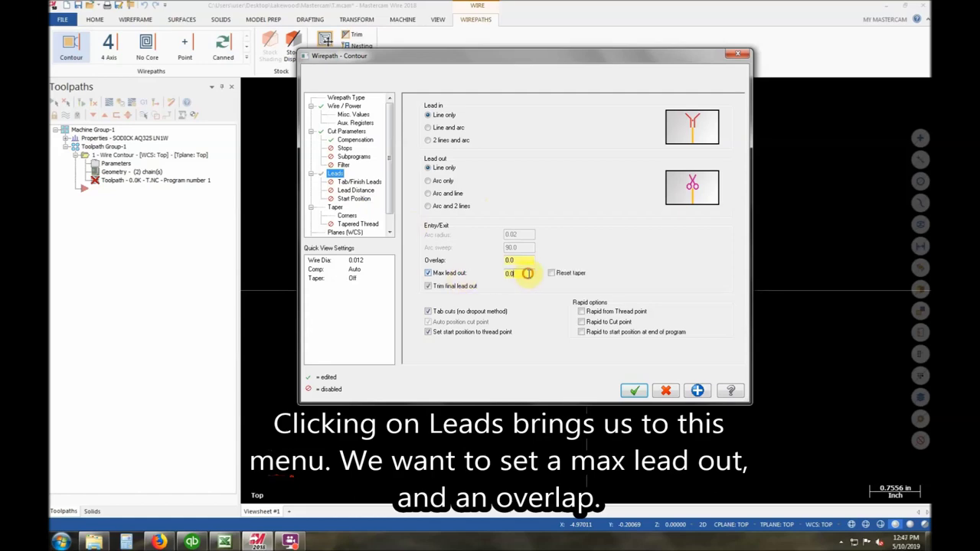
{"action": "left_click", "coordinate": [521, 260]}
{"action": "type", "text": "2"}
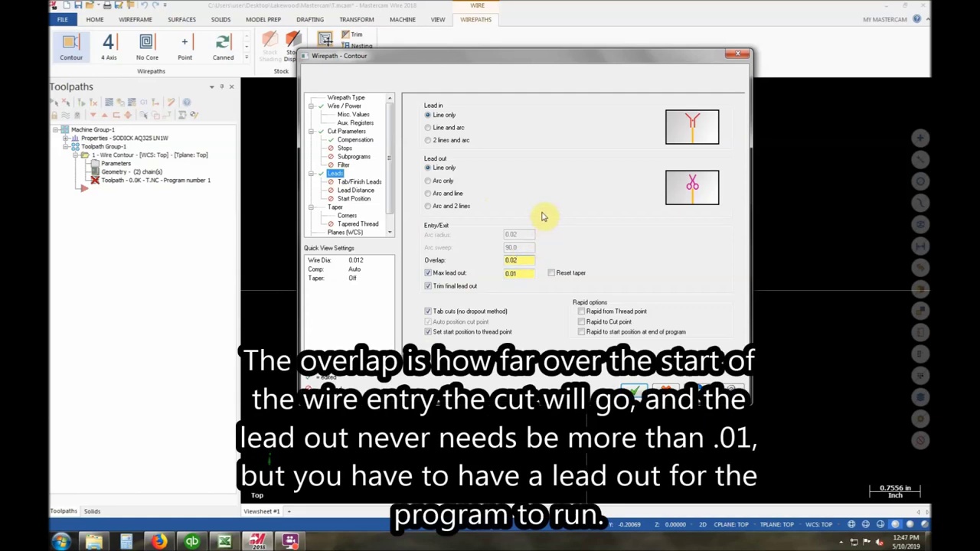
Step: Turn Flushing on and accept the contour wirepath settings
{"action": "left_click_drag", "start_coordinate": [392, 159], "coordinate": [394, 178]}
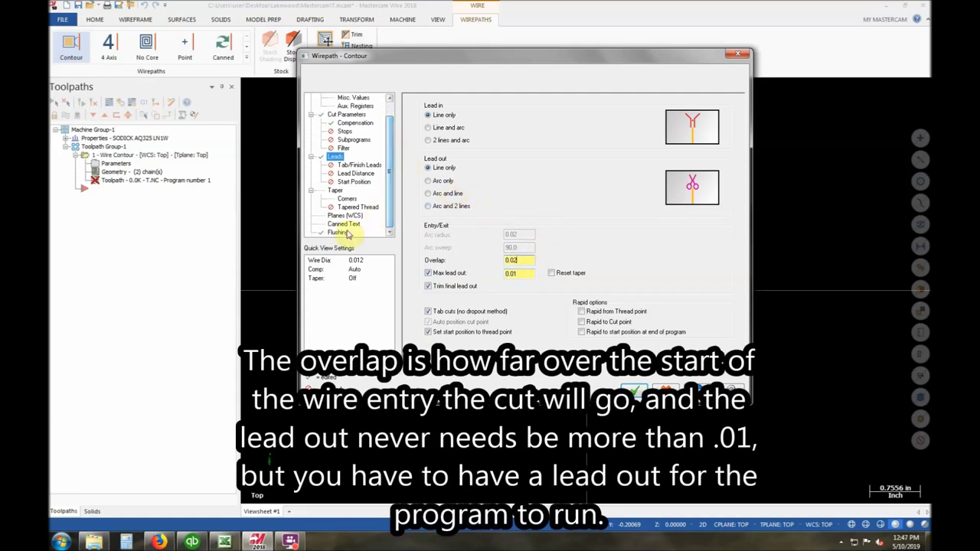
{"action": "left_click", "coordinate": [348, 231]}
{"action": "left_click", "coordinate": [582, 158]}
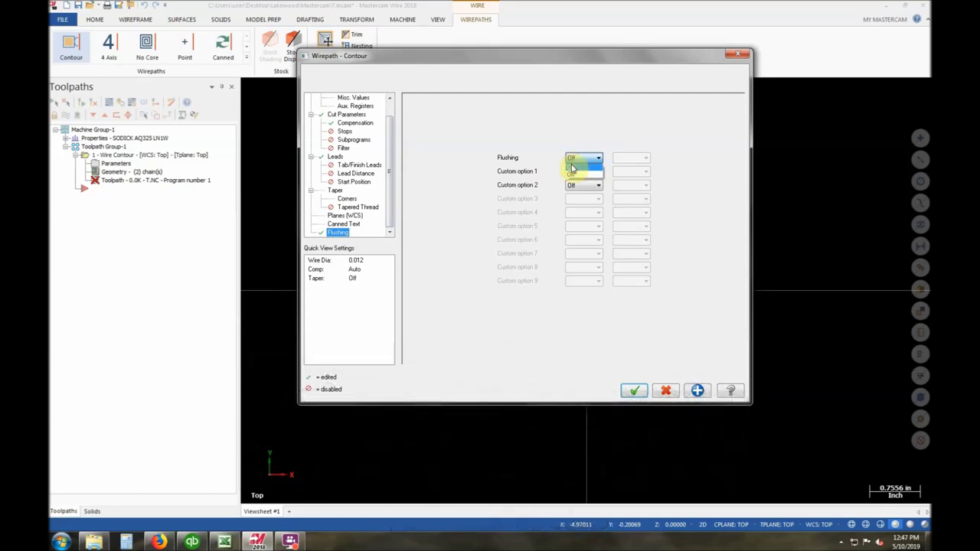
{"action": "left_click", "coordinate": [578, 174]}
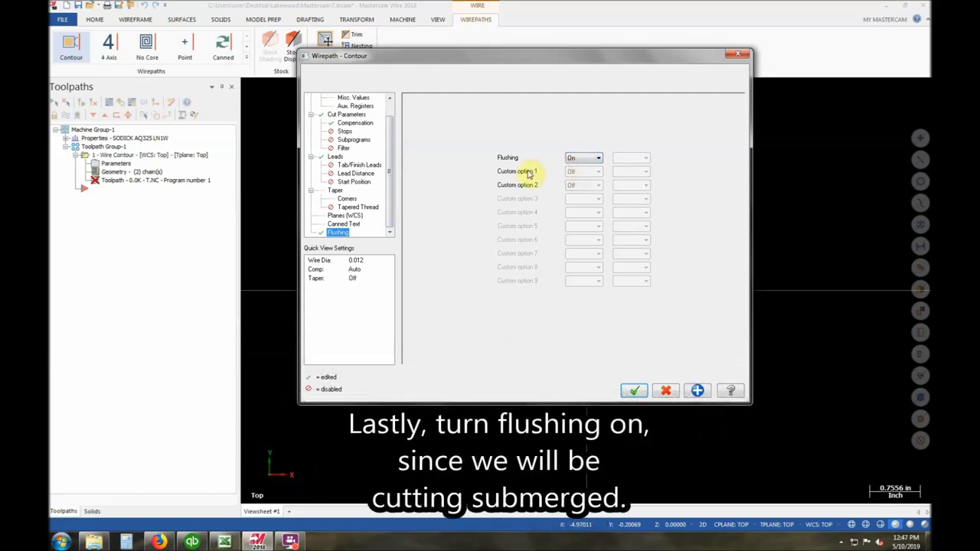
{"action": "left_click", "coordinate": [628, 391]}
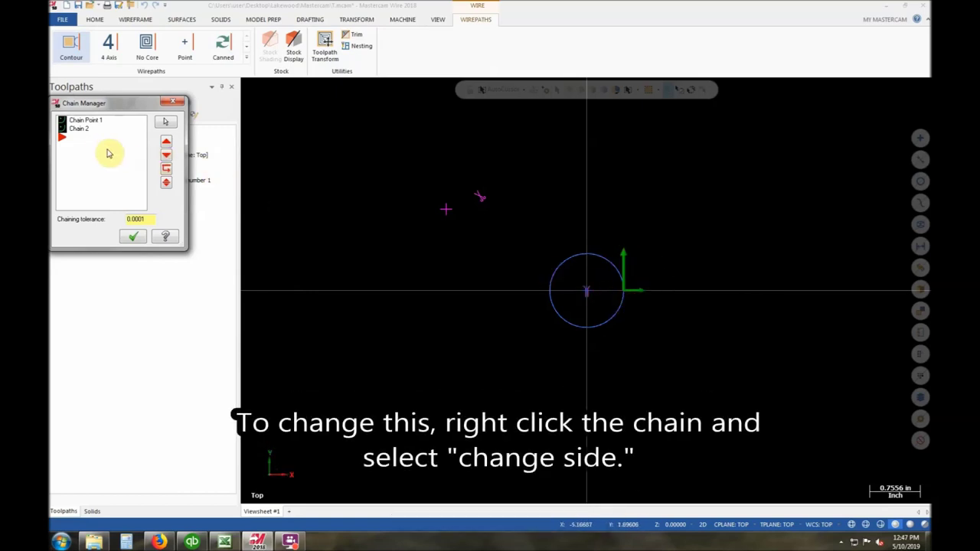
Step: Change the side of Chain 2 to the circle's other side and regenerate the toolpath
{"action": "right_click", "coordinate": [88, 135]}
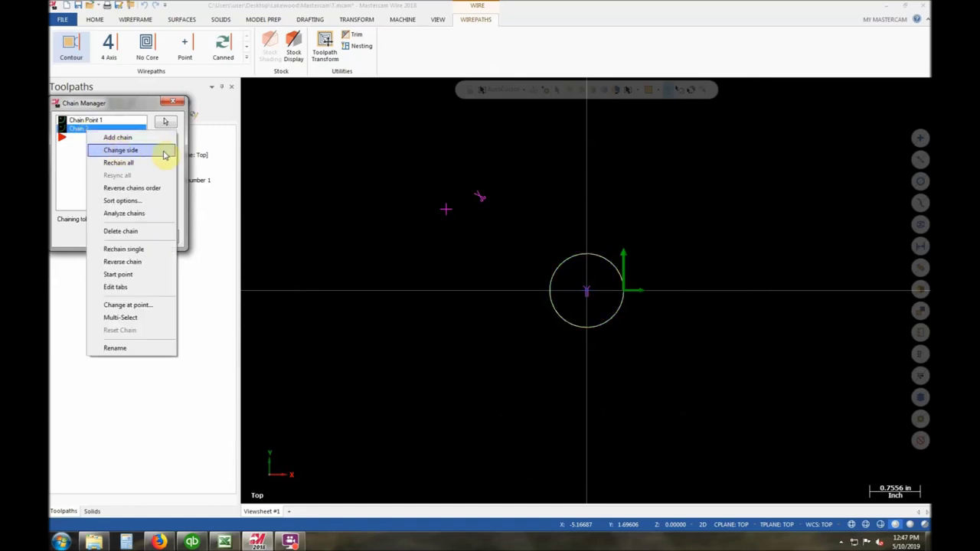
{"action": "left_click", "coordinate": [165, 151]}
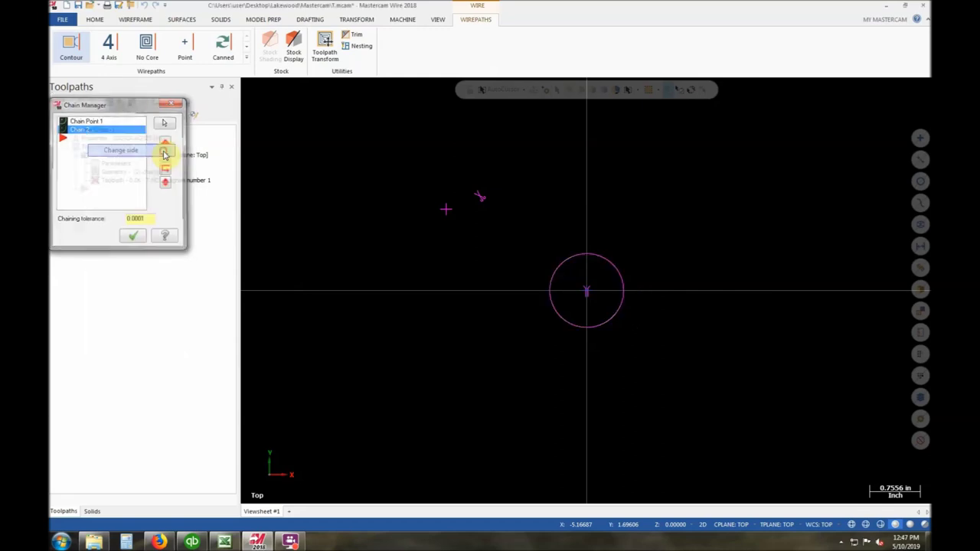
{"action": "left_click", "coordinate": [133, 239]}
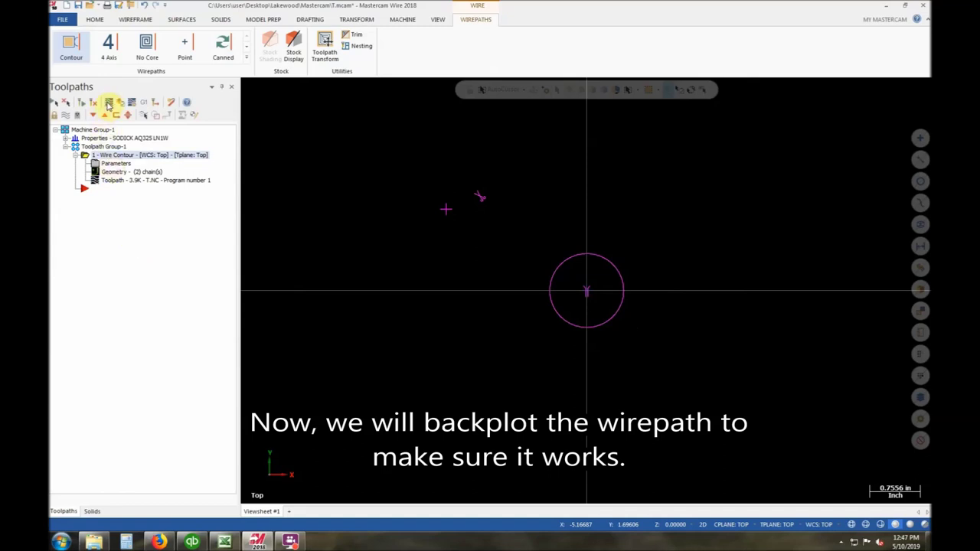
Step: Backplot the contour toolpath in a perspective view, scrubbing through the wire cut, then close it
{"action": "left_click", "coordinate": [109, 102]}
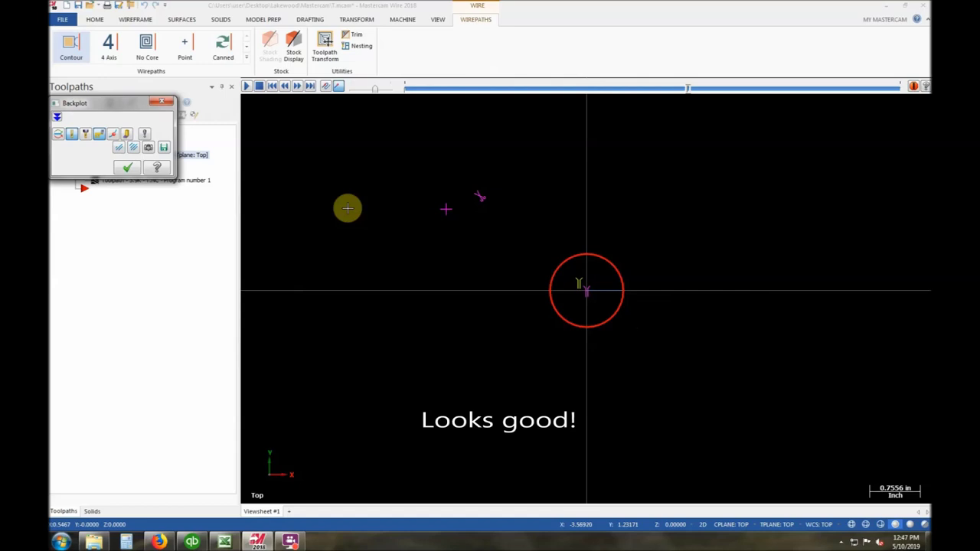
{"action": "mouse_move", "coordinate": [604, 273]}
{"action": "middle_mouse_down"}
{"action": "mouse_move", "coordinate": [580, 212]}
{"action": "mouse_move", "coordinate": [570, 214]}
{"action": "middle_mouse_up"}
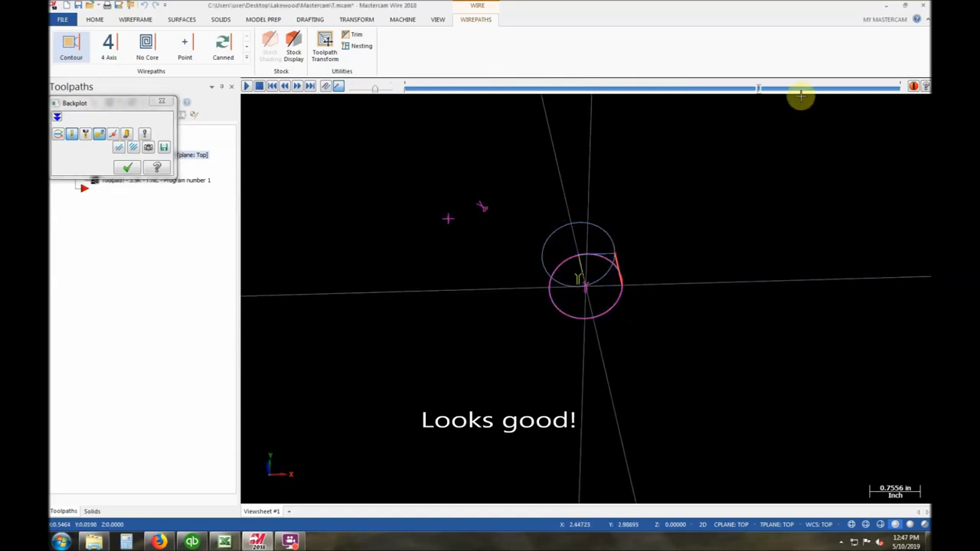
{"action": "mouse_move", "coordinate": [759, 87]}
{"action": "left_mouse_down"}
{"action": "mouse_move", "coordinate": [416, 107]}
{"action": "mouse_move", "coordinate": [475, 89]}
{"action": "left_mouse_up"}
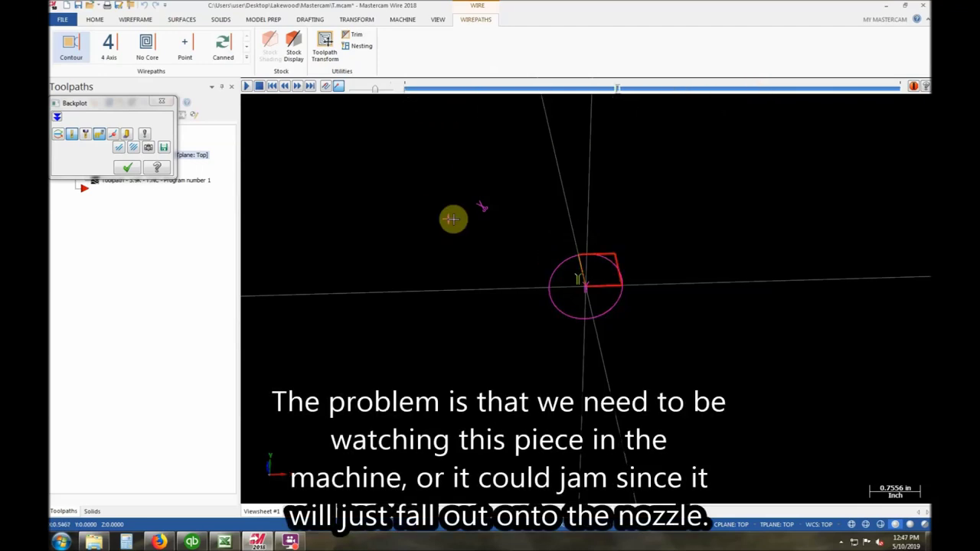
{"action": "right_click", "coordinate": [426, 173]}
{"action": "left_click", "coordinate": [139, 170]}
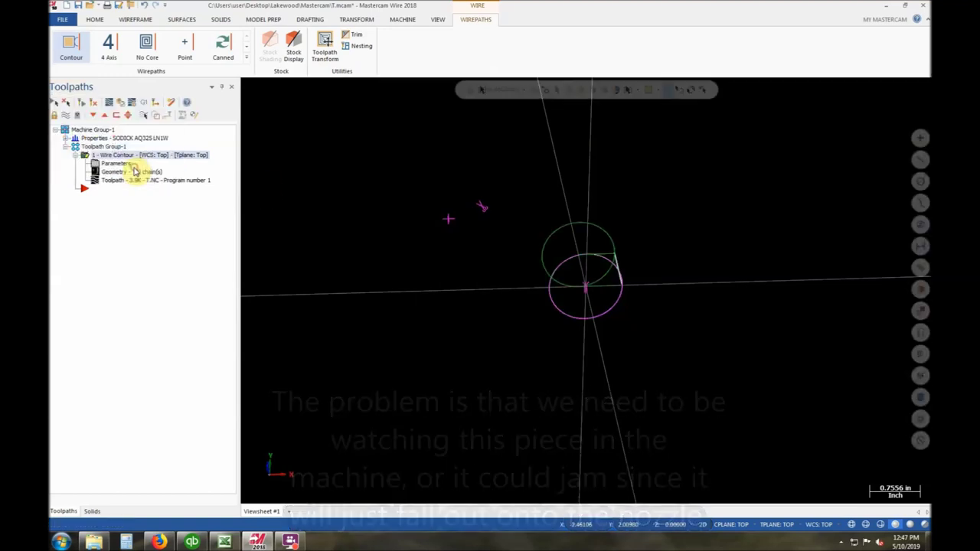
Step: Restore Top view, select the point marker and small arc, and reopen the Wire Contour parameters
{"action": "right_click", "coordinate": [456, 198]}
{"action": "left_click", "coordinate": [509, 264]}
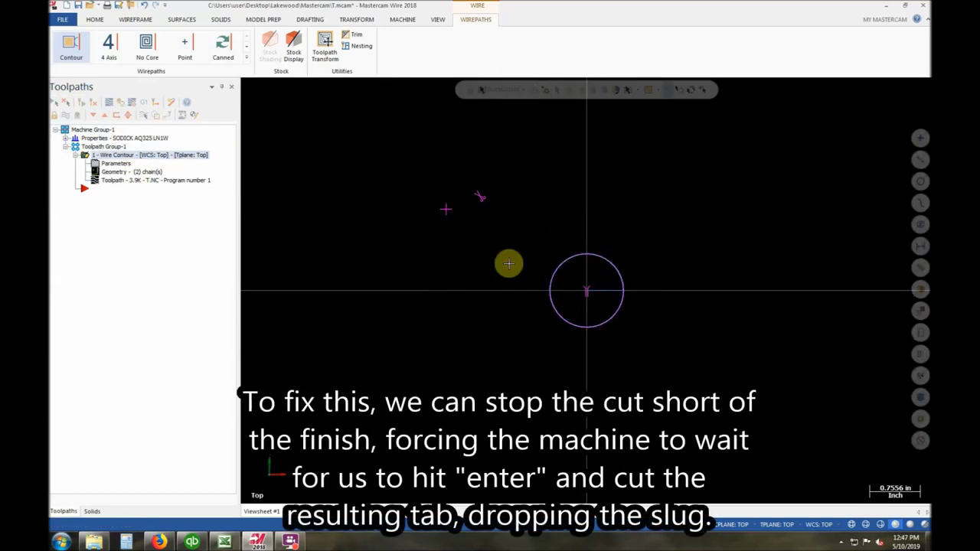
{"action": "left_click", "coordinate": [446, 209]}
{"action": "left_click", "coordinate": [479, 196]}
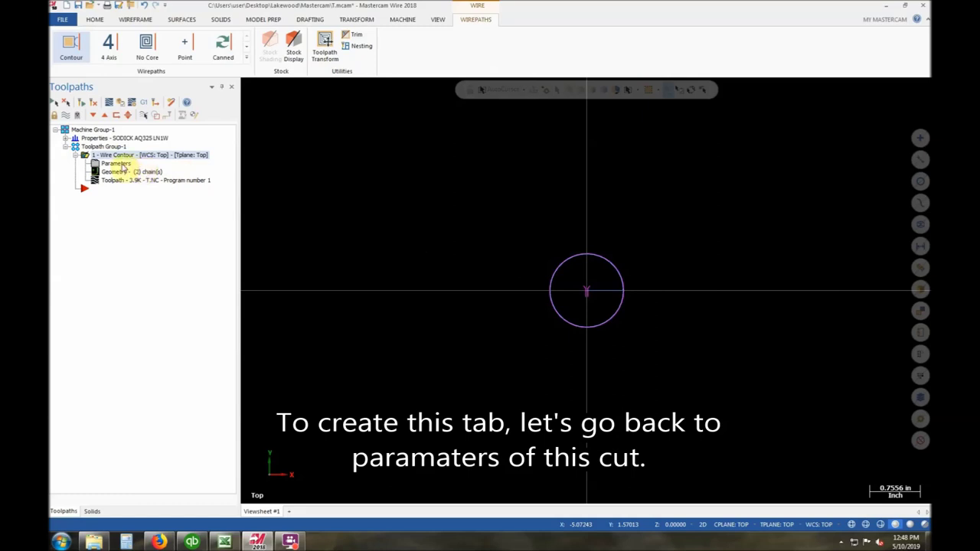
{"action": "left_click", "coordinate": [116, 163]}
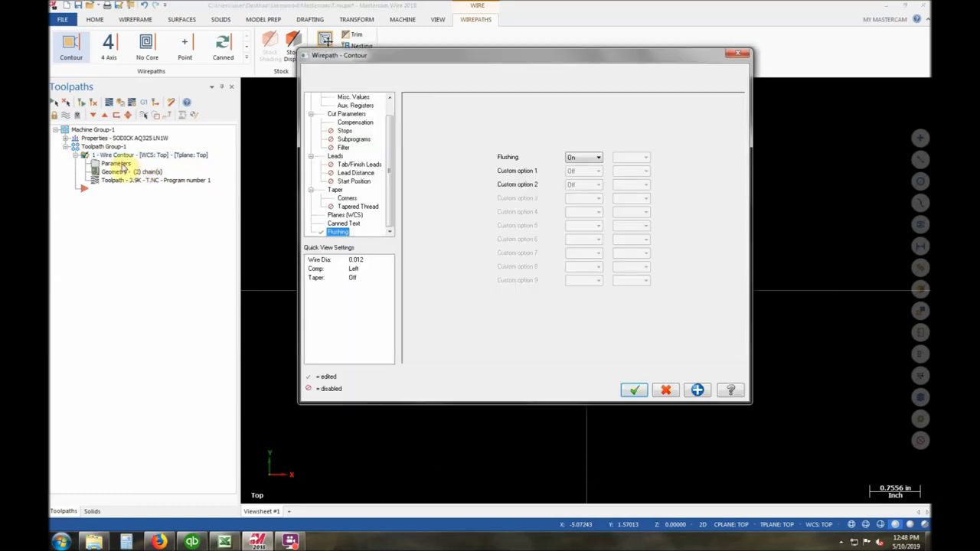
Step: Enable a 0.03-wide Tab in Cut Parameters with its cutoff merged into the rough cut
{"action": "scroll", "coordinate": [340, 142], "scroll_direction": "up", "scroll_amount": 1}
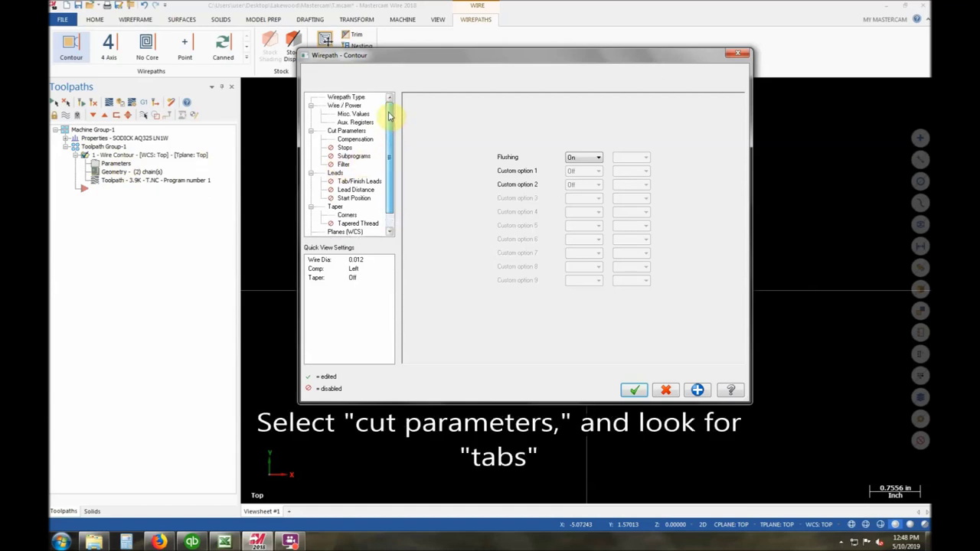
{"action": "left_click", "coordinate": [346, 131]}
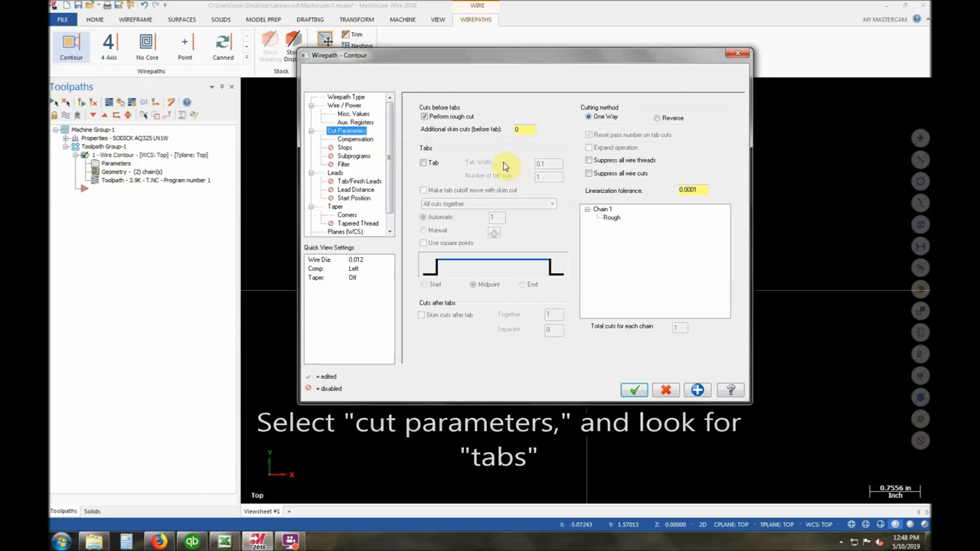
{"action": "left_click", "coordinate": [425, 163]}
{"action": "type", "text": "0.03"}
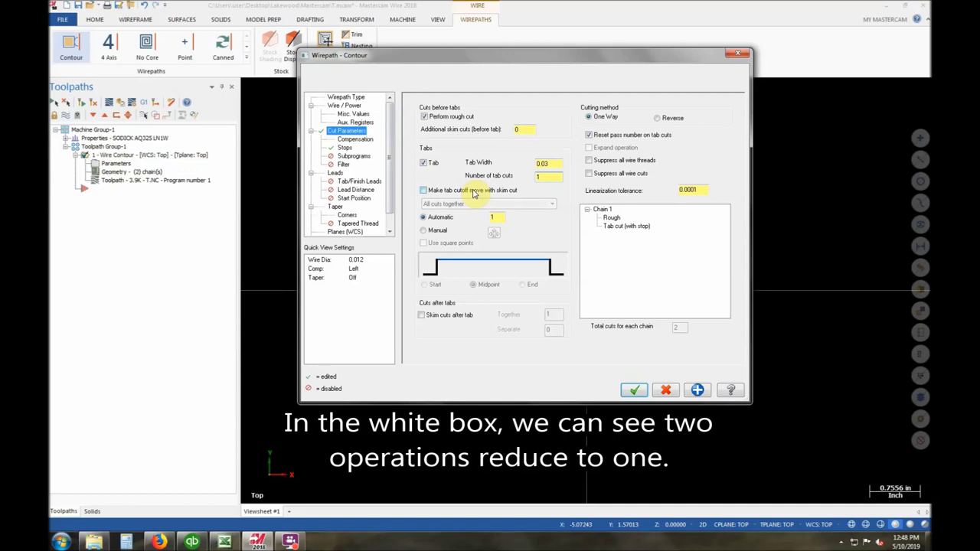
{"action": "left_click", "coordinate": [472, 191]}
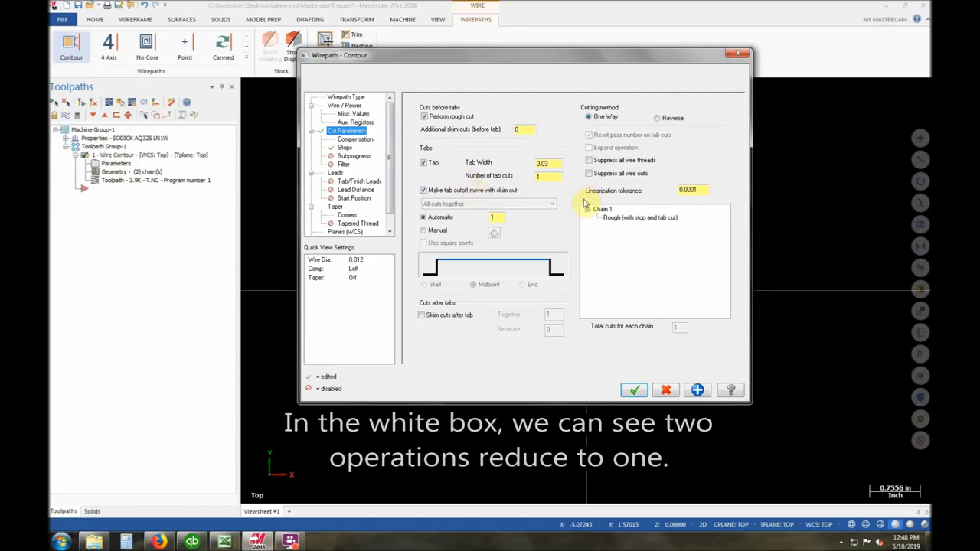
{"action": "left_click", "coordinate": [423, 191]}
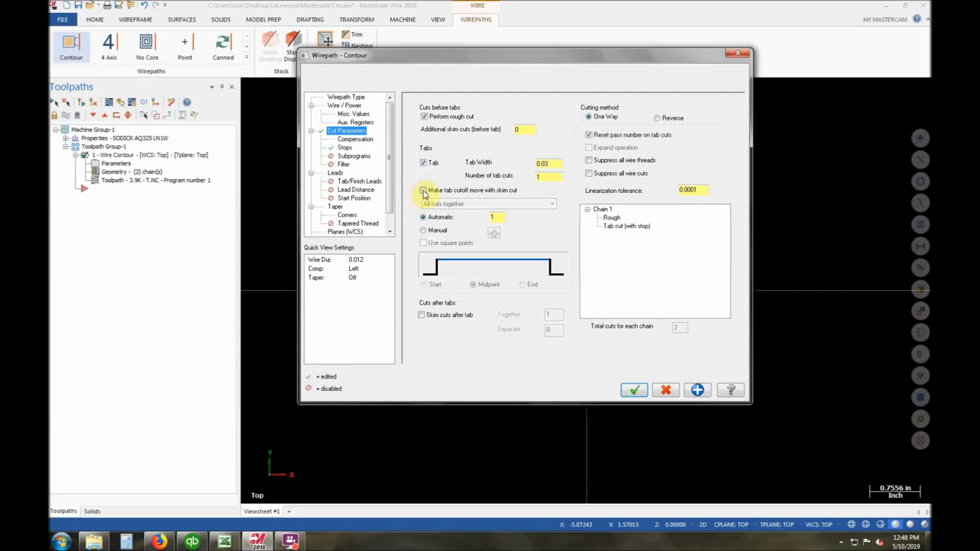
{"action": "left_click", "coordinate": [423, 191]}
{"action": "left_click", "coordinate": [423, 191]}
{"action": "left_click", "coordinate": [423, 192]}
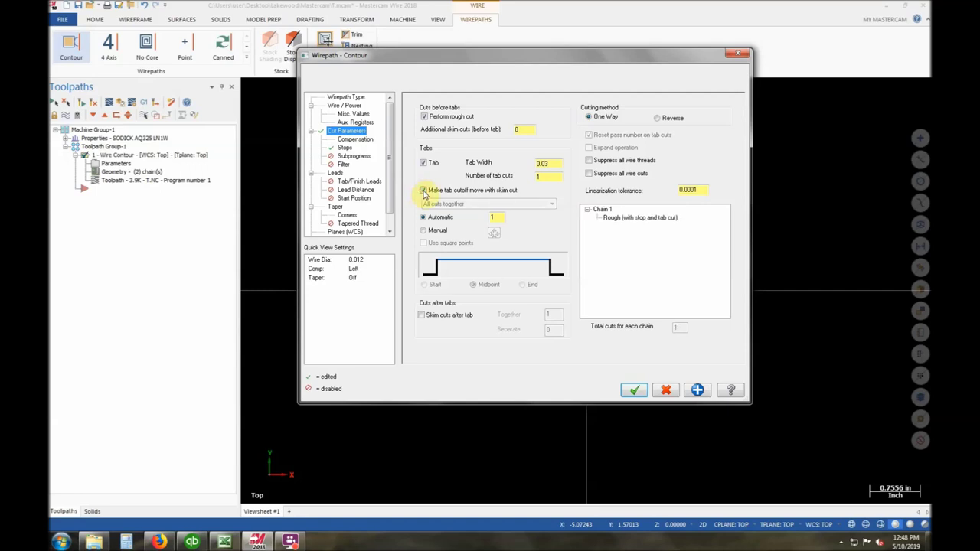
{"action": "left_click", "coordinate": [357, 141]}
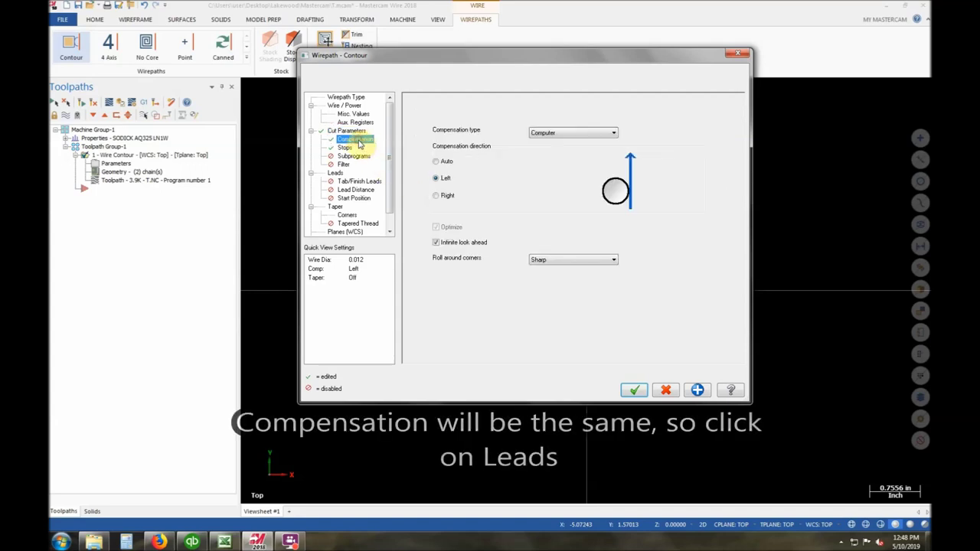
Step: Review the Stops page, then the tab cut lead settings with max lead out 0.01
{"action": "left_click", "coordinate": [346, 147]}
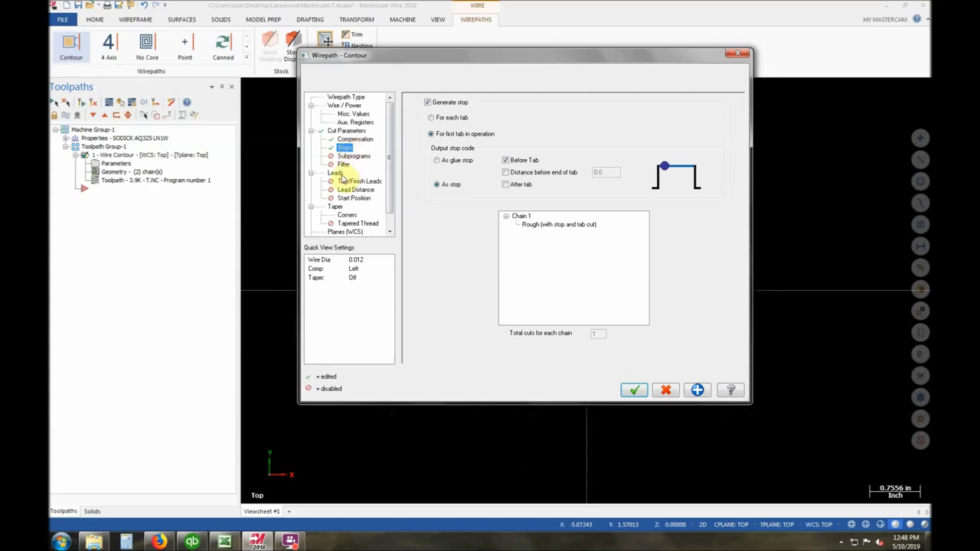
{"action": "left_click", "coordinate": [337, 173]}
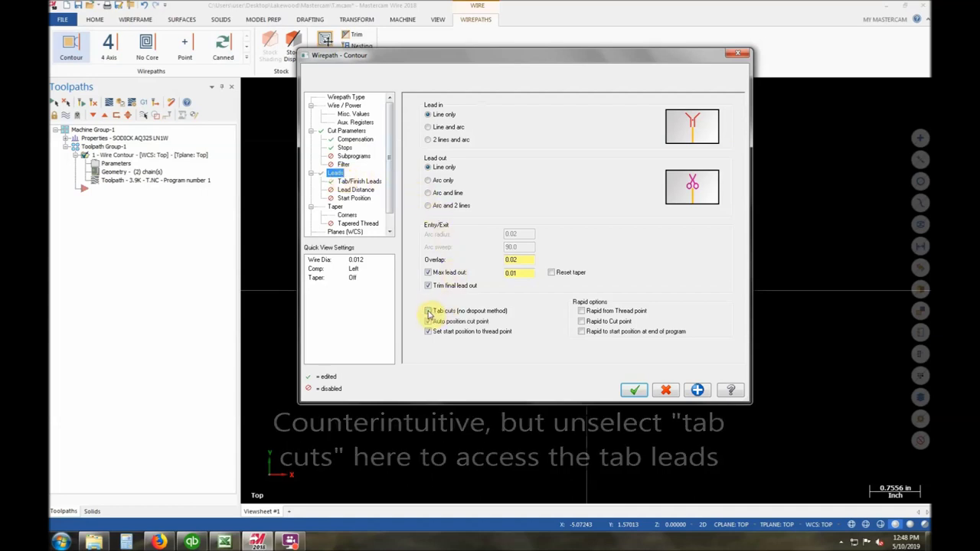
{"action": "left_click", "coordinate": [368, 184]}
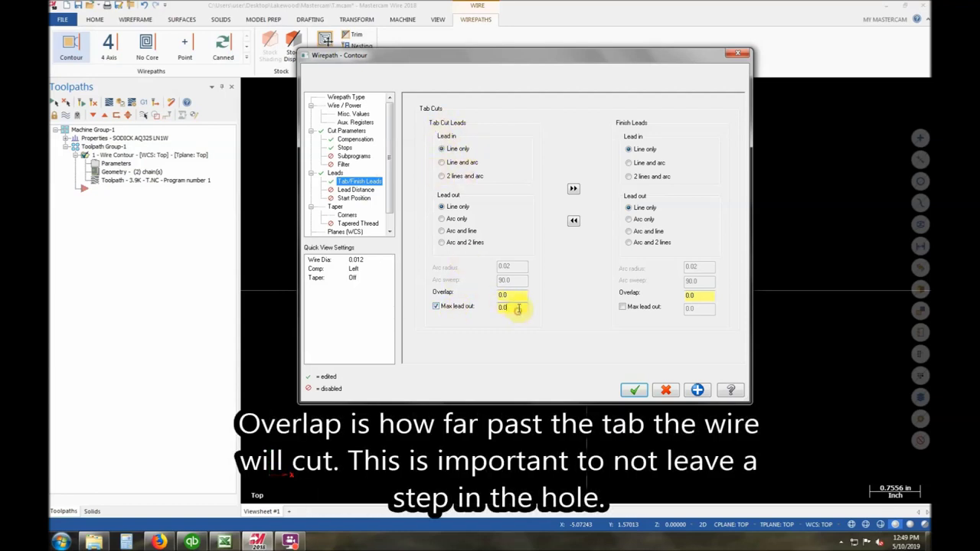
Step: Enable the finish leads' max lead out at 0.02, alongside the 0.01 finish overlap
{"action": "left_click", "coordinate": [625, 307]}
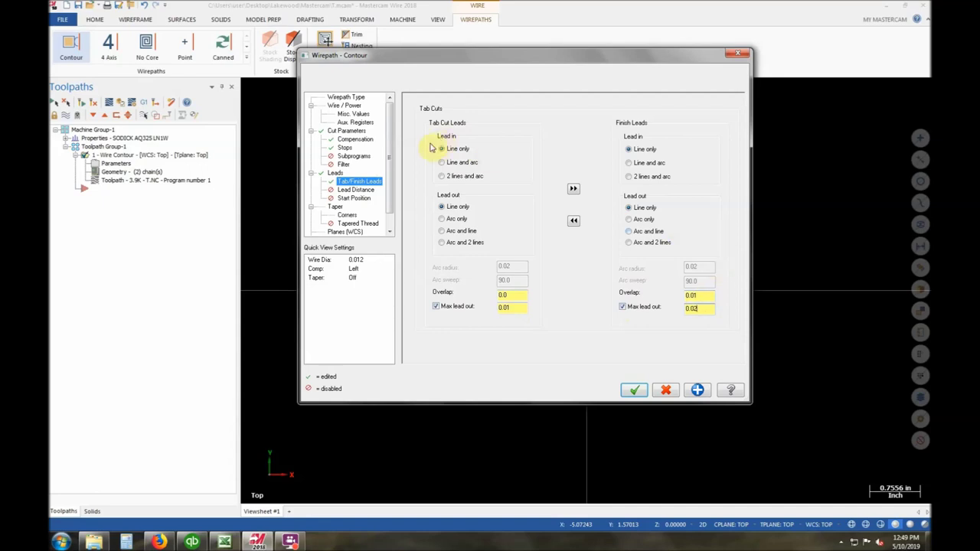
{"action": "scroll", "coordinate": [376, 191], "scroll_direction": "down", "scroll_amount": 1}
{"action": "left_click", "coordinate": [337, 231]}
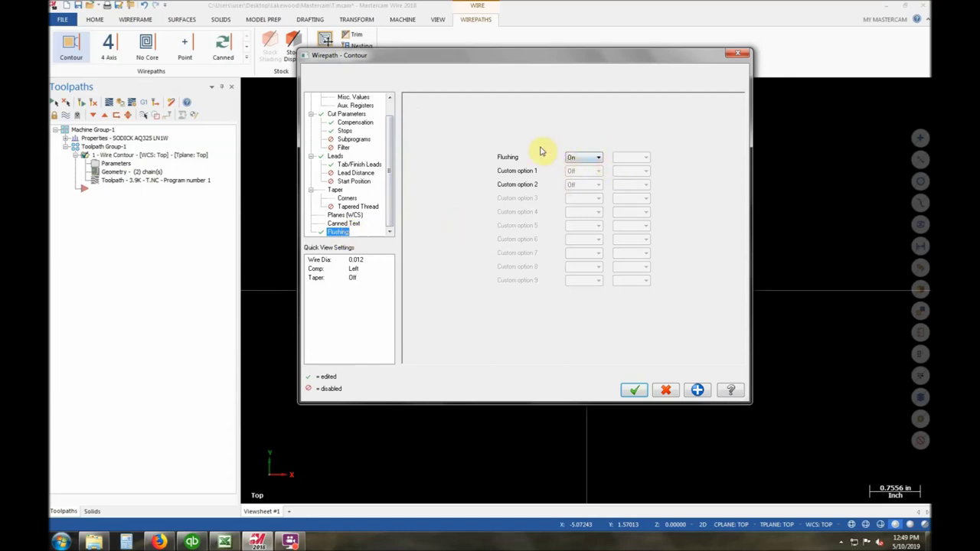
Step: Regenerate the 4.0K contour toolpath and backplot it, zoomed in to check the stop before the tab
{"action": "left_click", "coordinate": [637, 392]}
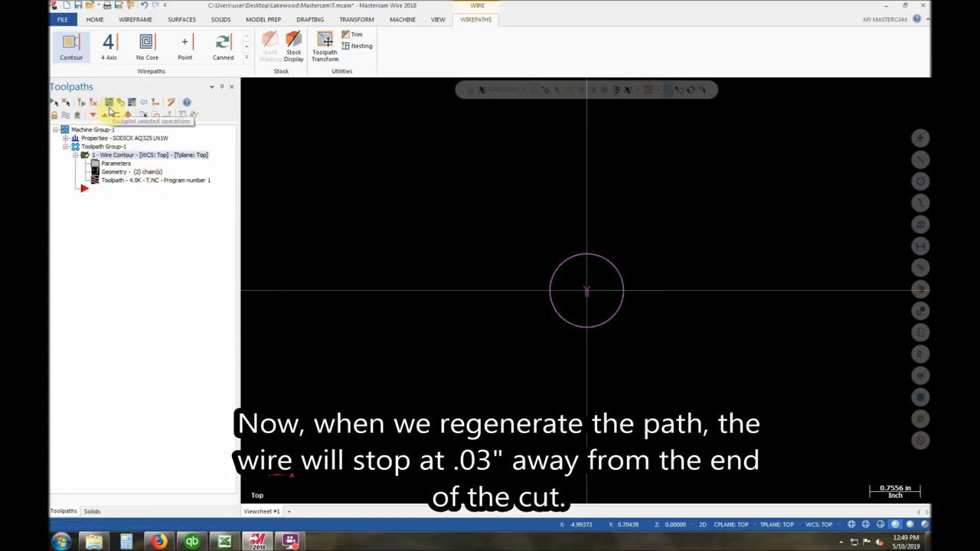
{"action": "left_click", "coordinate": [109, 103]}
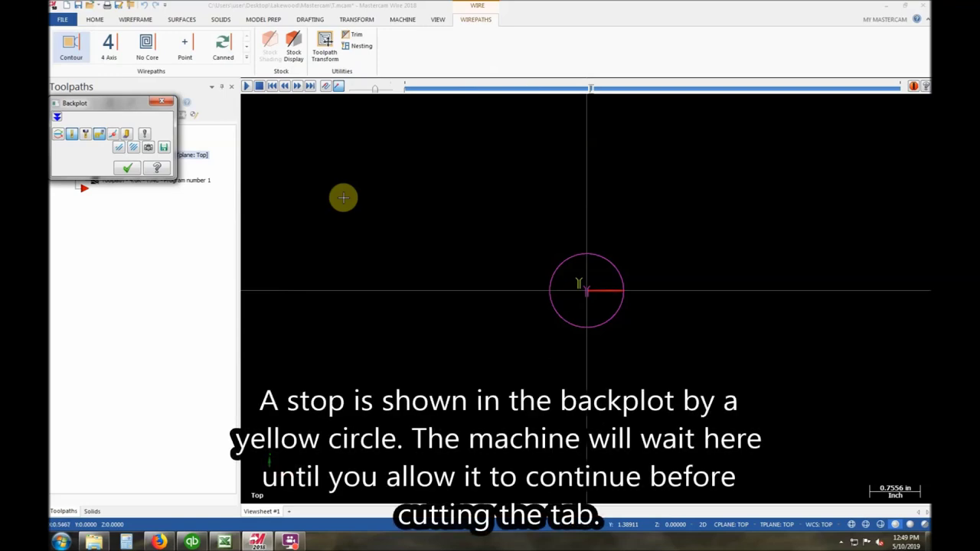
{"action": "scroll", "coordinate": [617, 298], "scroll_direction": "up", "scroll_amount": 2}
{"action": "scroll", "coordinate": [628, 302], "scroll_direction": "up", "scroll_amount": 3}
{"action": "scroll", "coordinate": [620, 271], "scroll_direction": "up", "scroll_amount": 3}
{"action": "scroll", "coordinate": [612, 277], "scroll_direction": "up", "scroll_amount": 2}
{"action": "scroll", "coordinate": [610, 278], "scroll_direction": "up", "scroll_amount": 1}
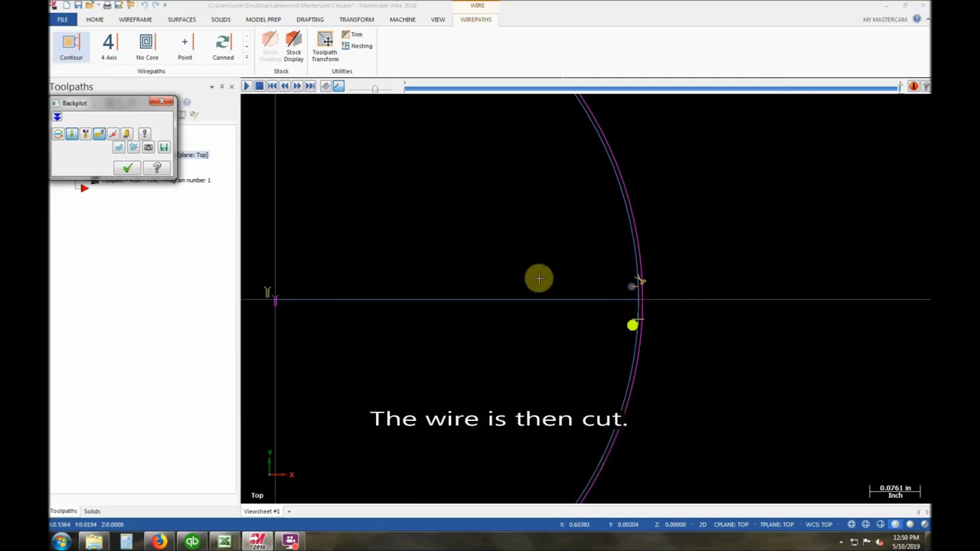
{"action": "left_click", "coordinate": [127, 169]}
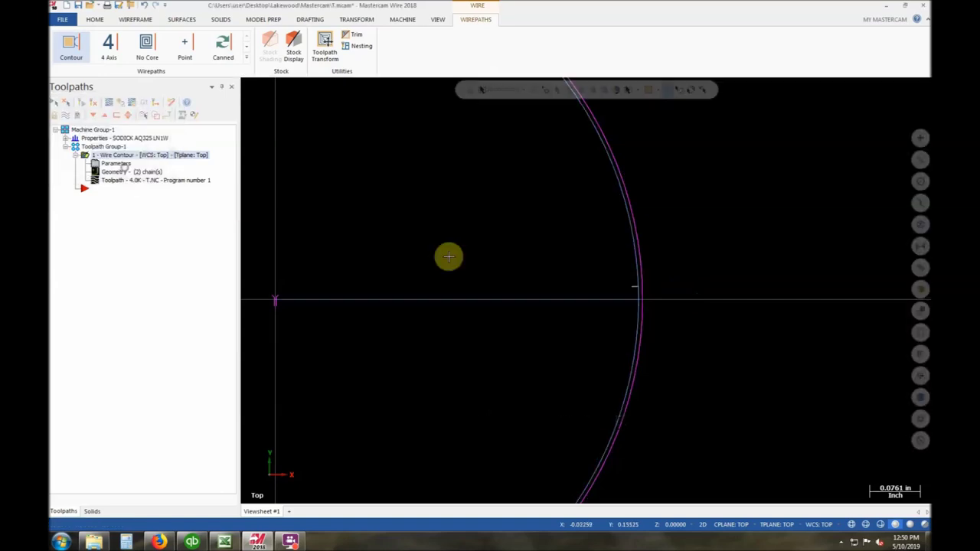
Step: Zoom out from the finished hole and delete its wire contour operation and circle geometry
{"action": "scroll", "coordinate": [467, 257], "scroll_direction": "down", "scroll_amount": 2}
{"action": "scroll", "coordinate": [466, 255], "scroll_direction": "down", "scroll_amount": 2}
{"action": "scroll", "coordinate": [459, 250], "scroll_direction": "down", "scroll_amount": 2}
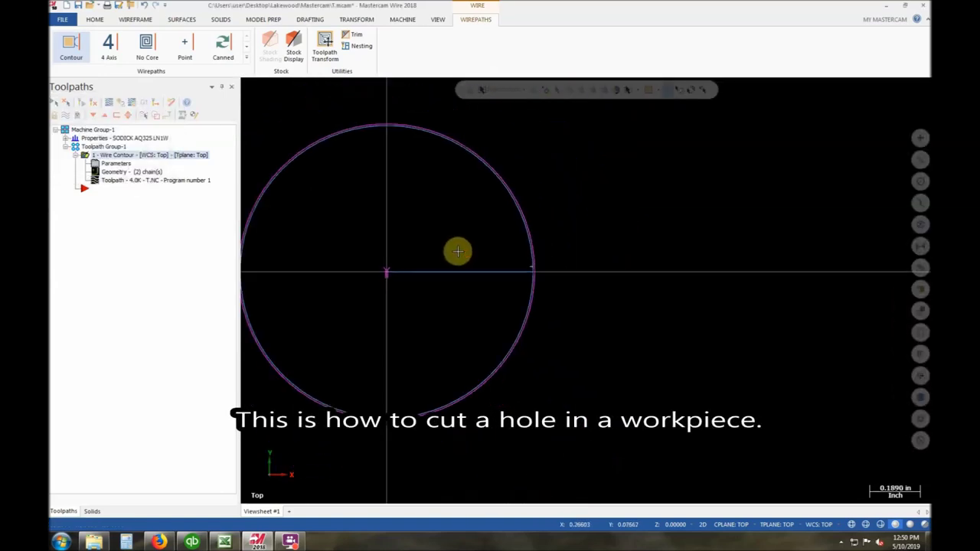
{"action": "key", "text": "Right"}
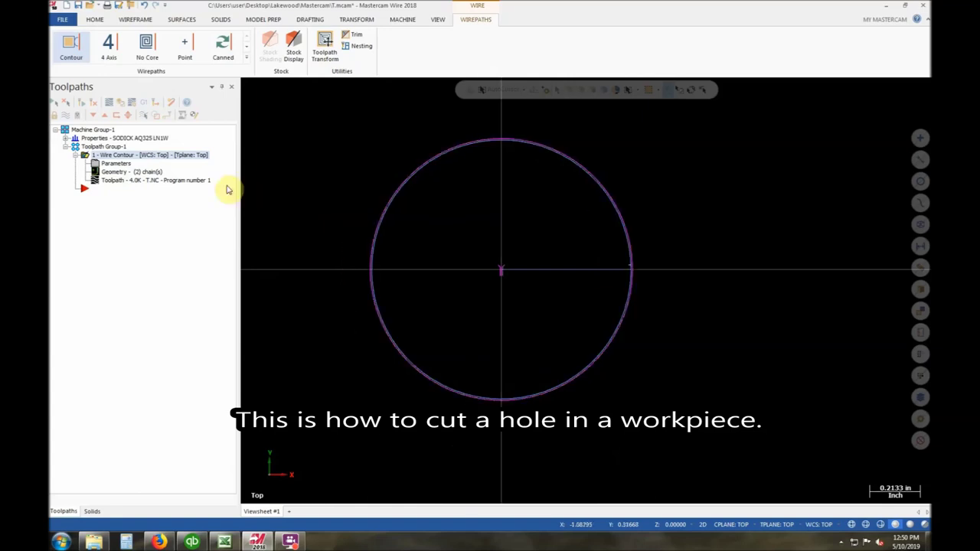
{"action": "scroll", "coordinate": [476, 250], "scroll_direction": "down", "scroll_amount": 1}
{"action": "scroll", "coordinate": [490, 246], "scroll_direction": "down", "scroll_amount": 1}
{"action": "scroll", "coordinate": [459, 239], "scroll_direction": "down", "scroll_amount": 1}
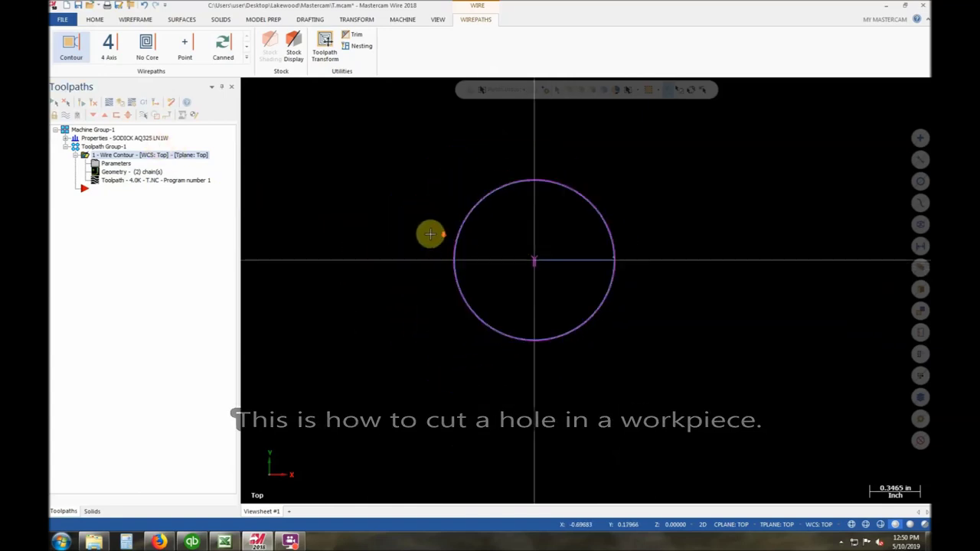
{"action": "left_click", "coordinate": [320, 544]}
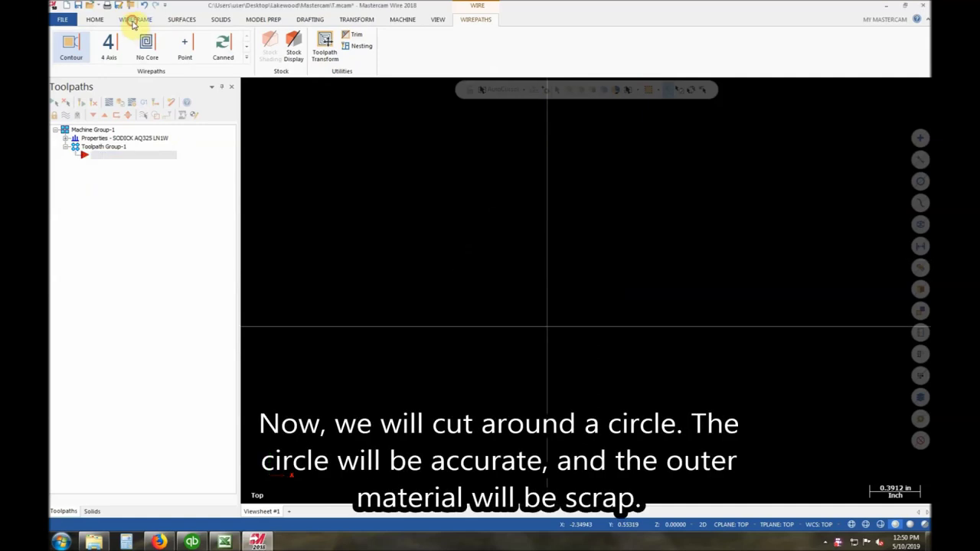
{"action": "left_click", "coordinate": [135, 19]}
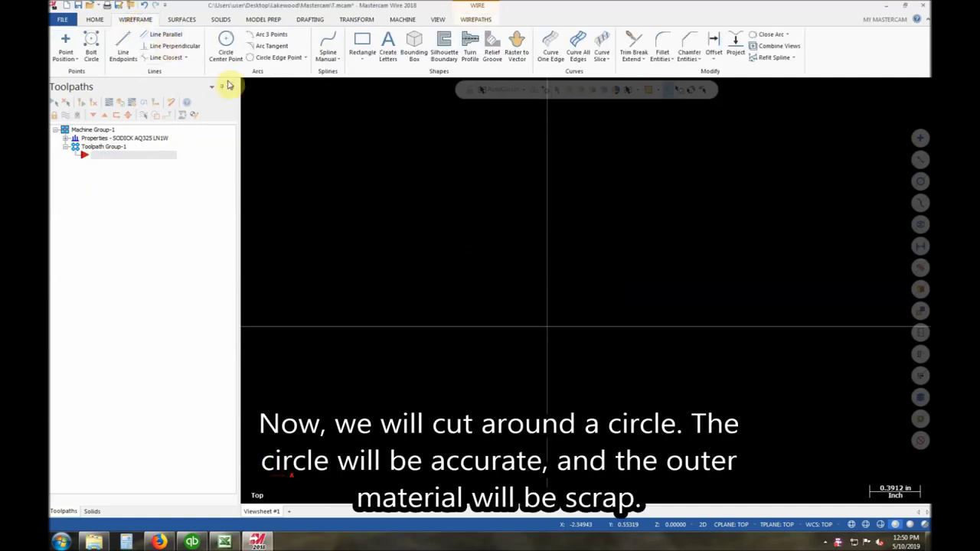
Step: Draw a square stock rectangle anchored at its centre on the origin
{"action": "left_click", "coordinate": [363, 42]}
{"action": "left_click", "coordinate": [55, 231]}
{"action": "left_click", "coordinate": [546, 330]}
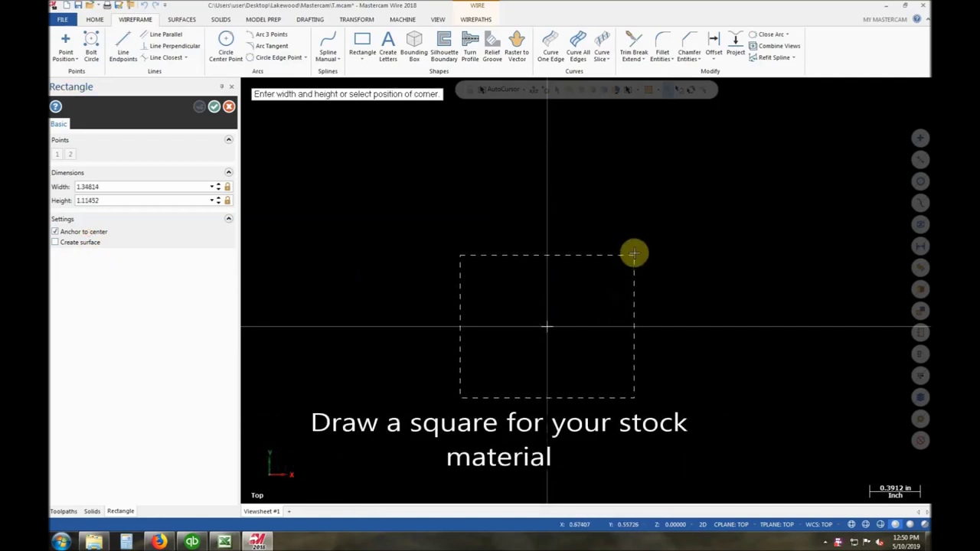
{"action": "left_click", "coordinate": [632, 243]}
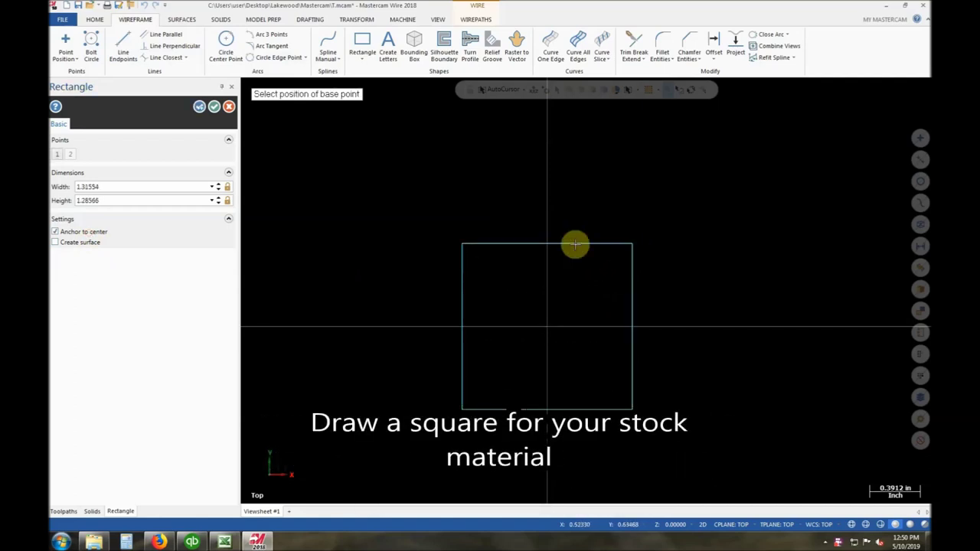
Step: Add a circle of radius 0.3178 centred on the origin
{"action": "left_click", "coordinate": [227, 43]}
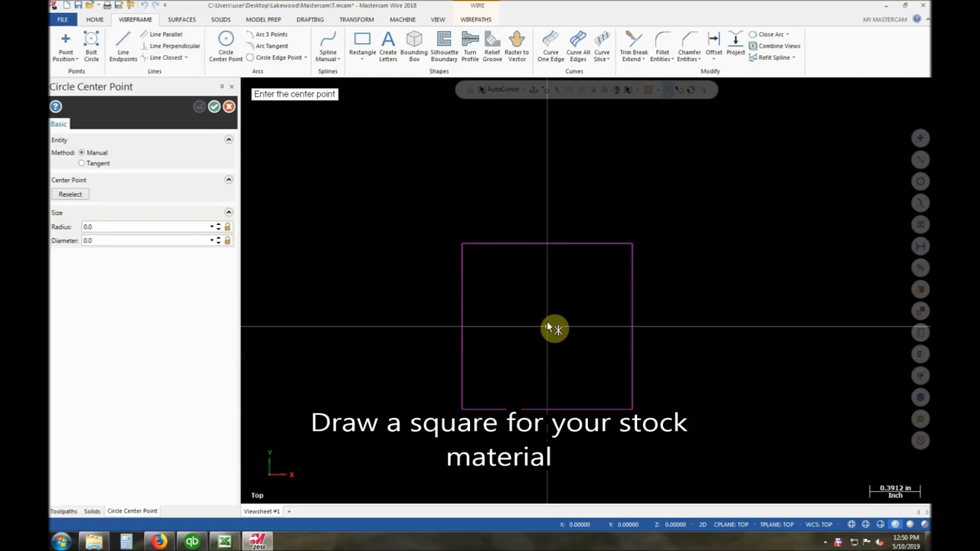
{"action": "left_click", "coordinate": [548, 328]}
{"action": "left_click", "coordinate": [580, 303]}
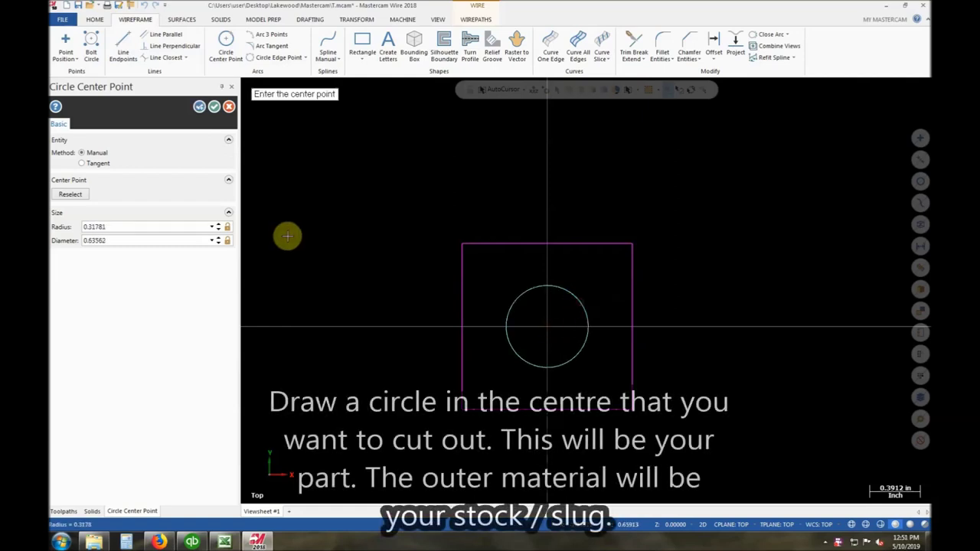
{"action": "left_click", "coordinate": [214, 107]}
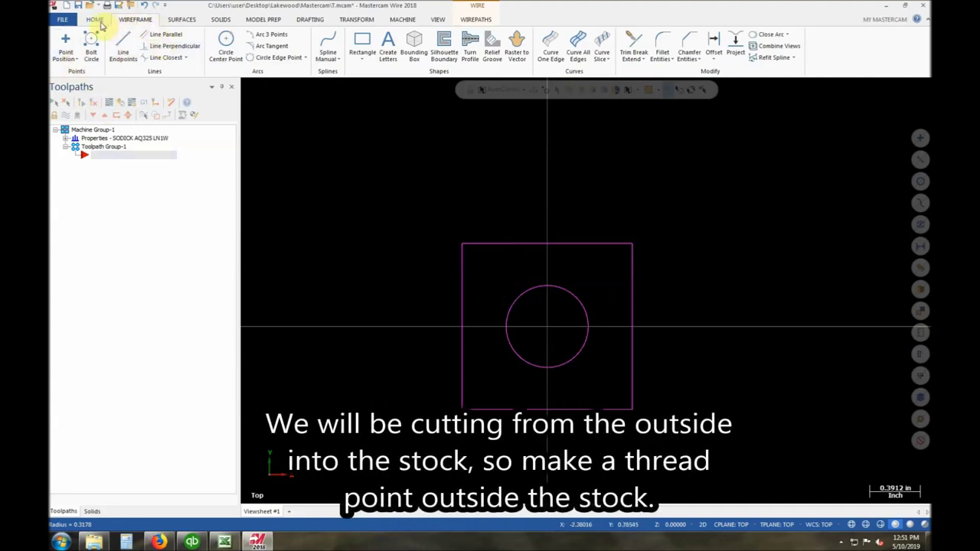
Step: Create a Thread point by position directly above the stock on the vertical axis
{"action": "left_click", "coordinate": [66, 59]}
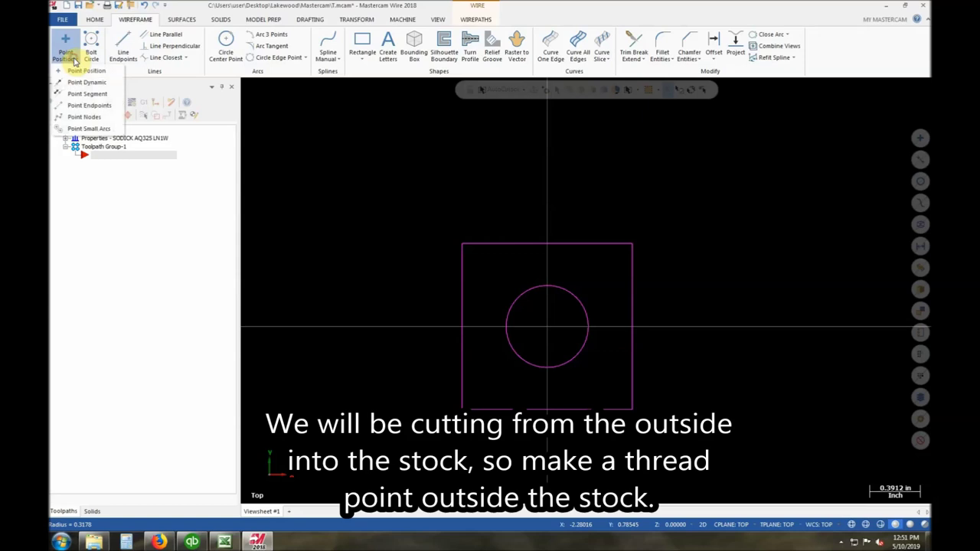
{"action": "left_click", "coordinate": [87, 71]}
{"action": "left_click", "coordinate": [107, 163]}
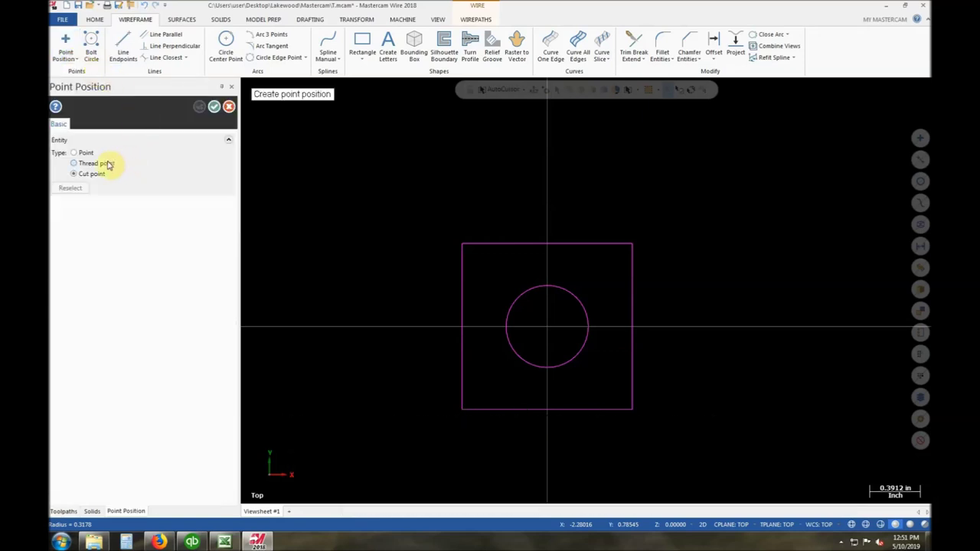
{"action": "left_click", "coordinate": [546, 215]}
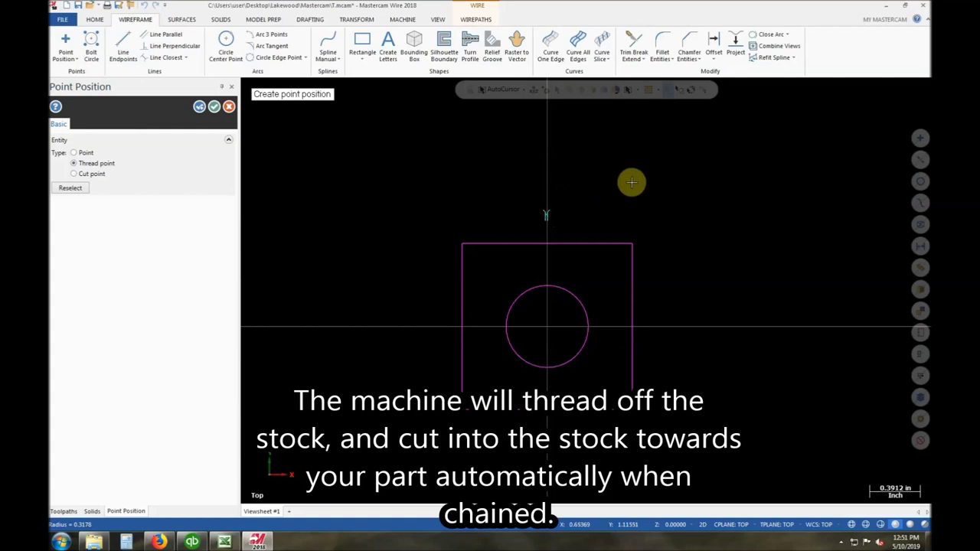
{"action": "left_click", "coordinate": [215, 108]}
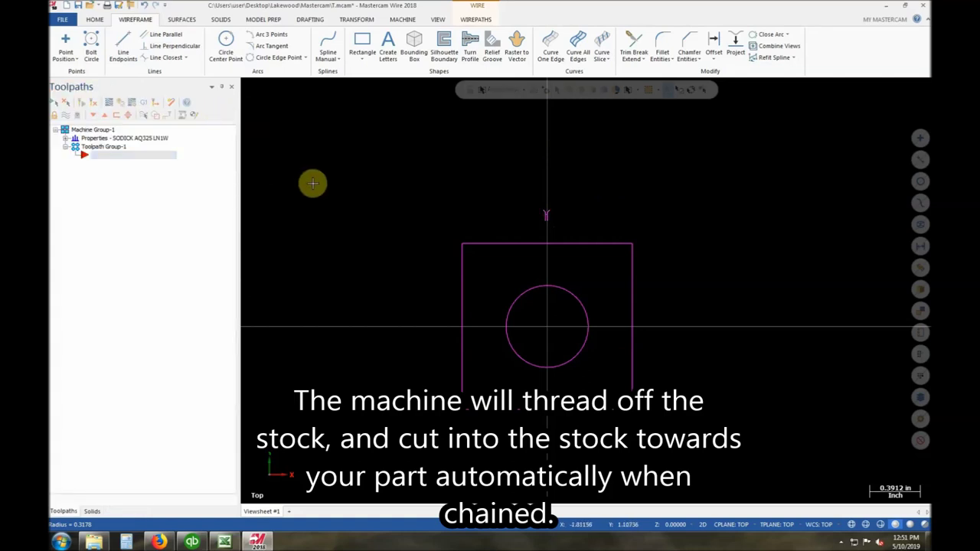
{"action": "left_click", "coordinate": [549, 213]}
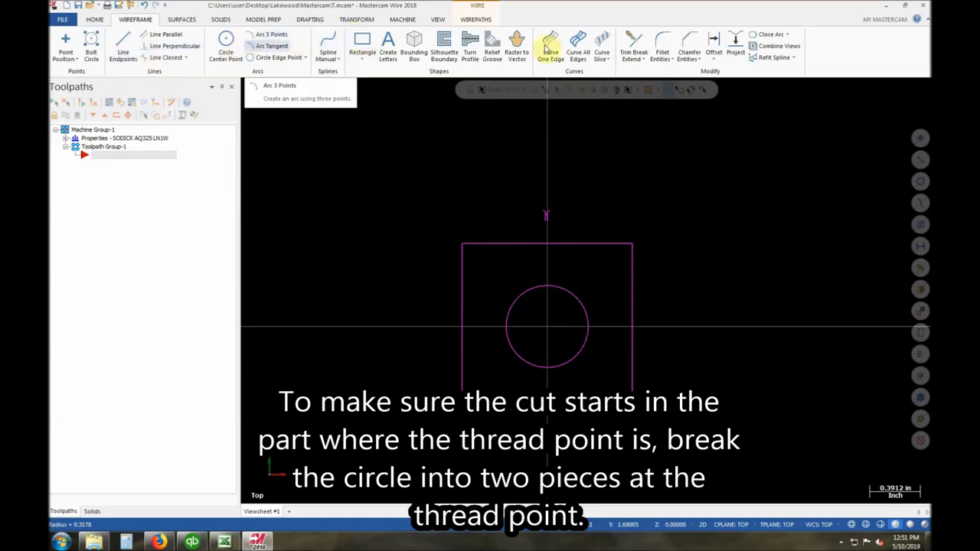
Step: Break the circle into two pieces at its top point, below the thread point
{"action": "left_click", "coordinate": [634, 59]}
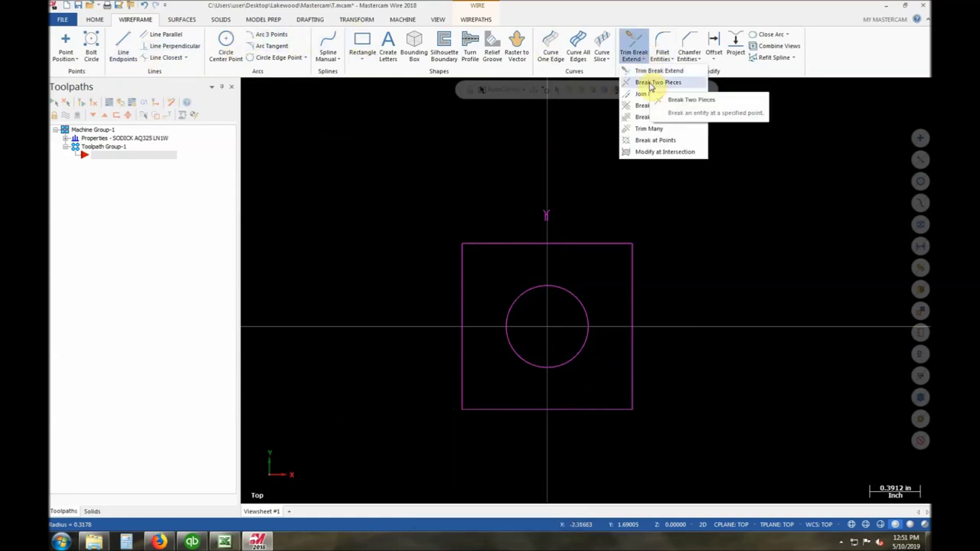
{"action": "left_click", "coordinate": [650, 85]}
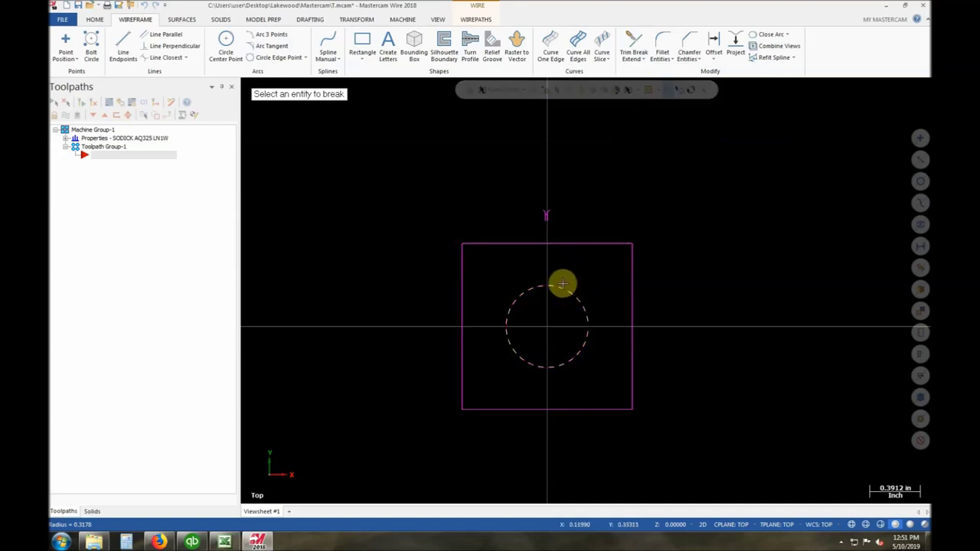
{"action": "left_click", "coordinate": [560, 284]}
{"action": "left_click", "coordinate": [545, 212]}
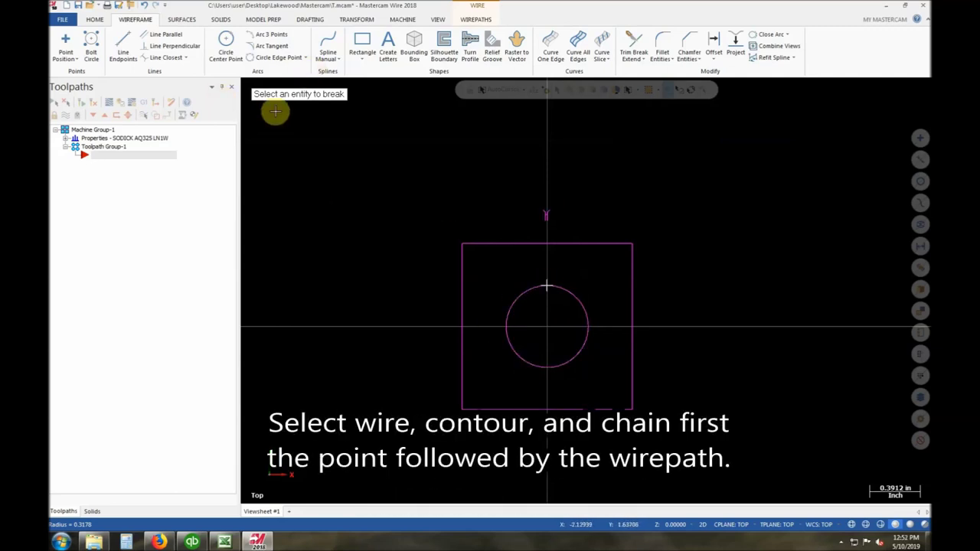
{"action": "key", "text": "Escape"}
Step: Start a Wire Contour and chain the thread point first, then the circle
{"action": "left_click", "coordinate": [470, 19]}
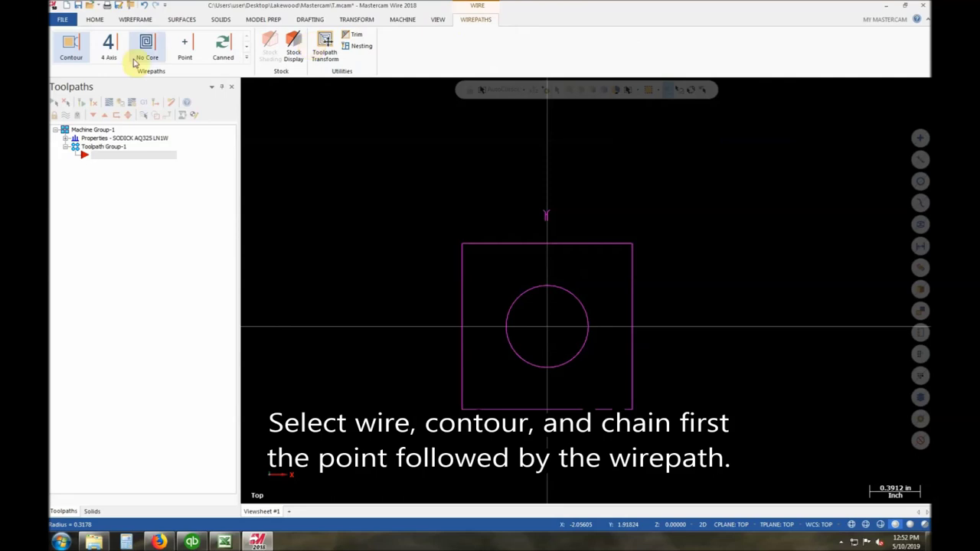
{"action": "left_click", "coordinate": [71, 46]}
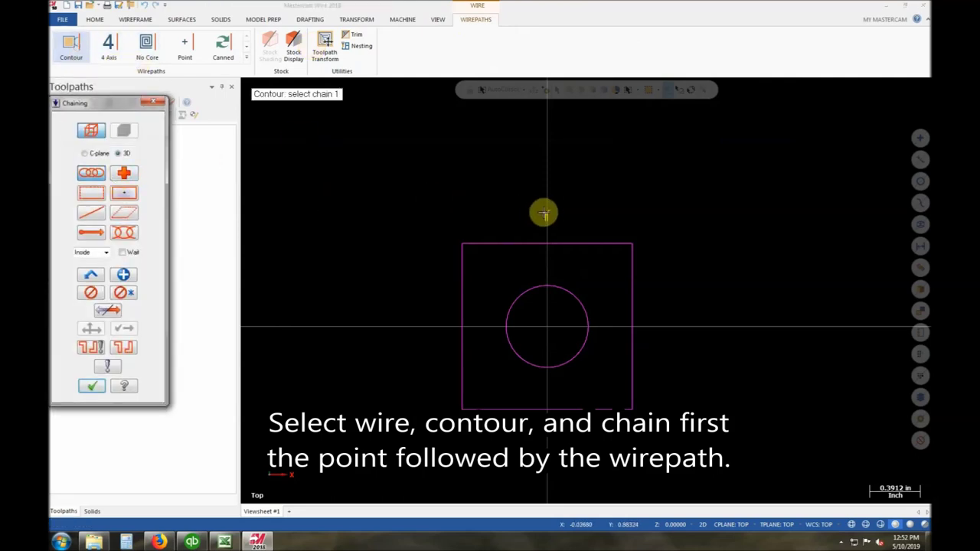
{"action": "left_click", "coordinate": [544, 213]}
{"action": "left_click", "coordinate": [532, 284]}
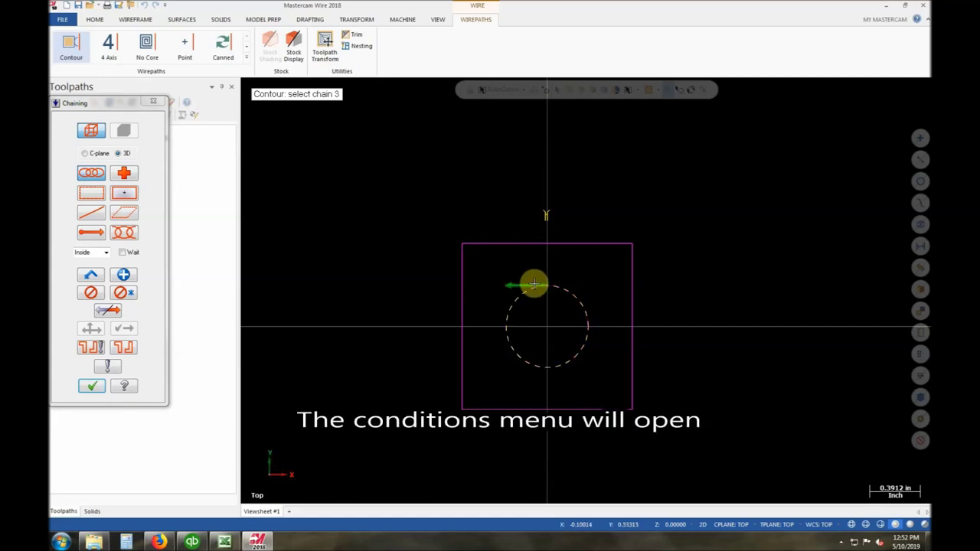
{"action": "left_click", "coordinate": [90, 388]}
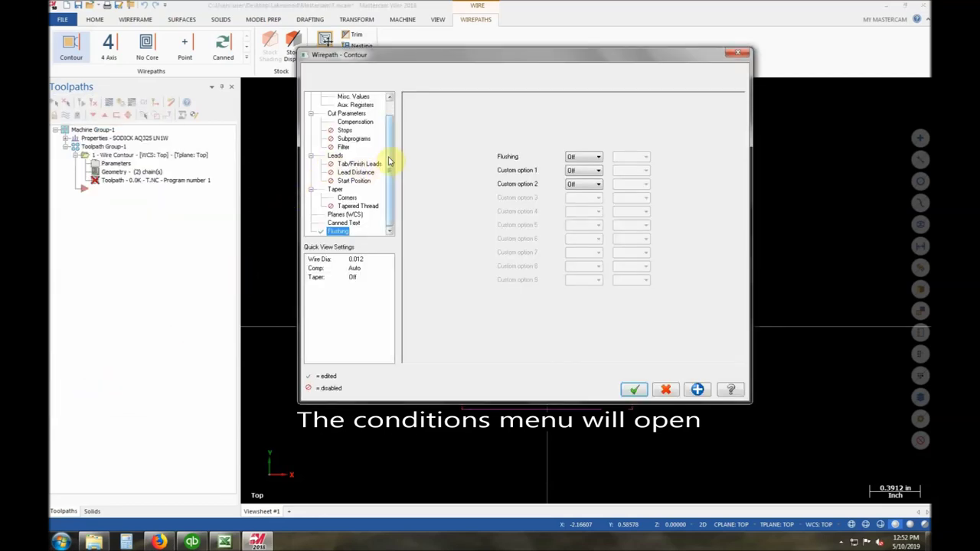
{"action": "left_click_drag", "start_coordinate": [388, 160], "coordinate": [390, 131]}
Step: Set the wire and power condition code to 001
{"action": "left_click", "coordinate": [350, 105]}
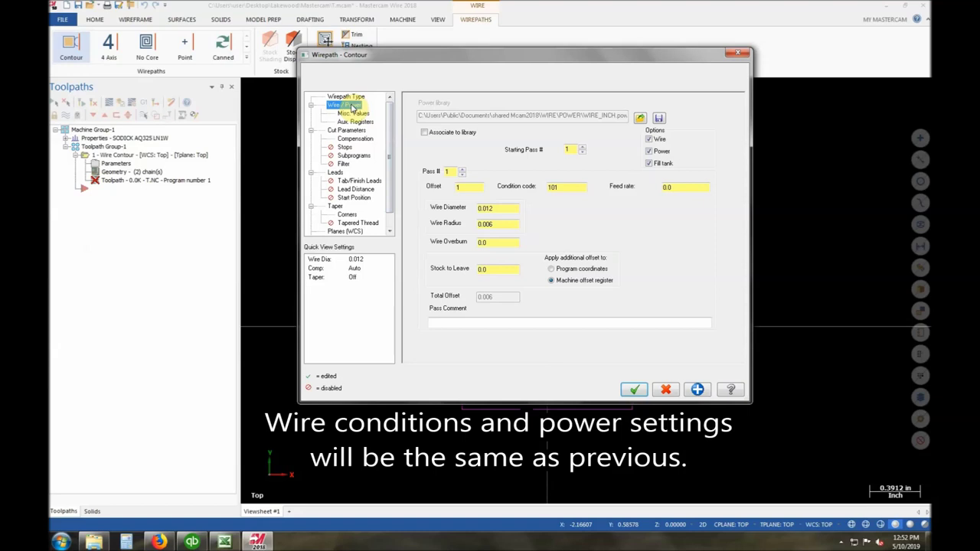
{"action": "left_click", "coordinate": [347, 98]}
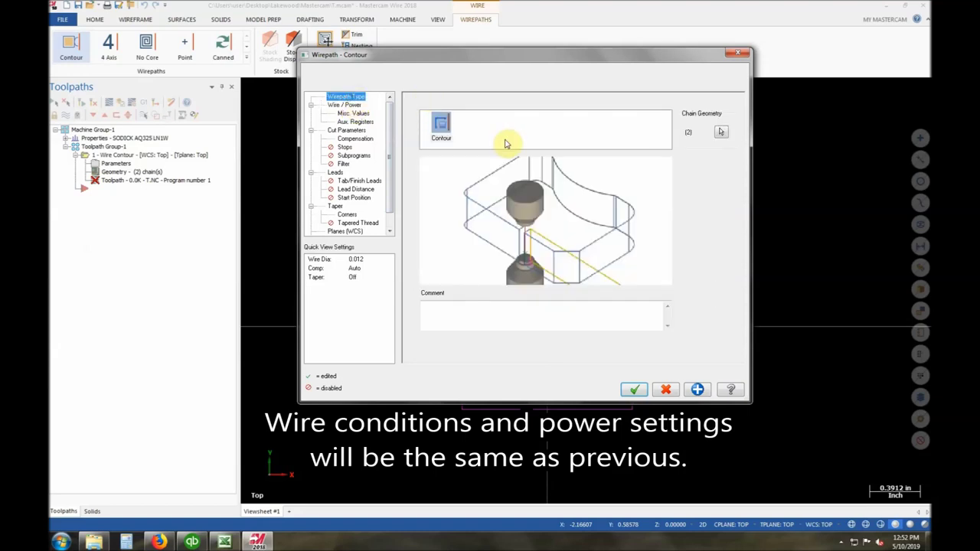
{"action": "left_click", "coordinate": [351, 106]}
{"action": "left_click", "coordinate": [560, 187]}
{"action": "type", "text": "001"}
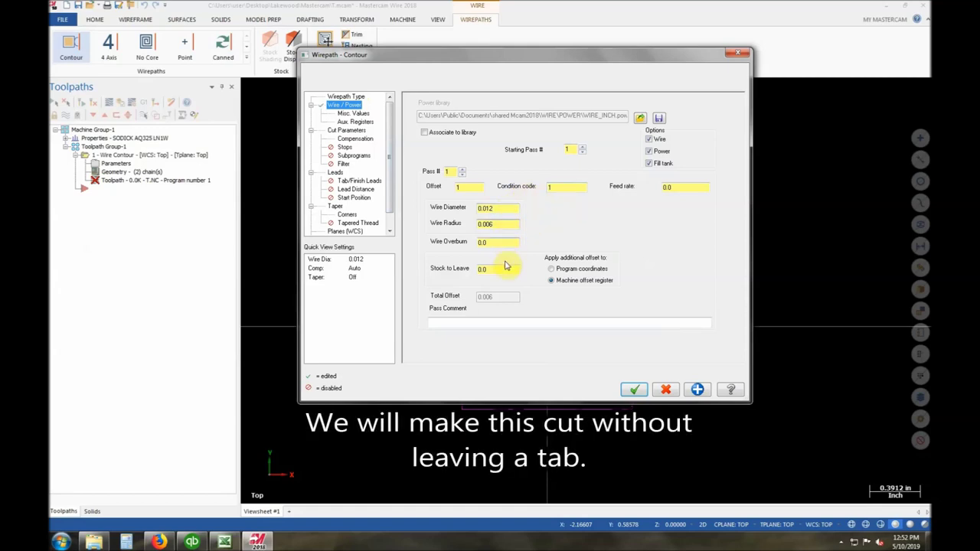
Step: Set the contour's compensation type to Computer
{"action": "left_click", "coordinate": [347, 130]}
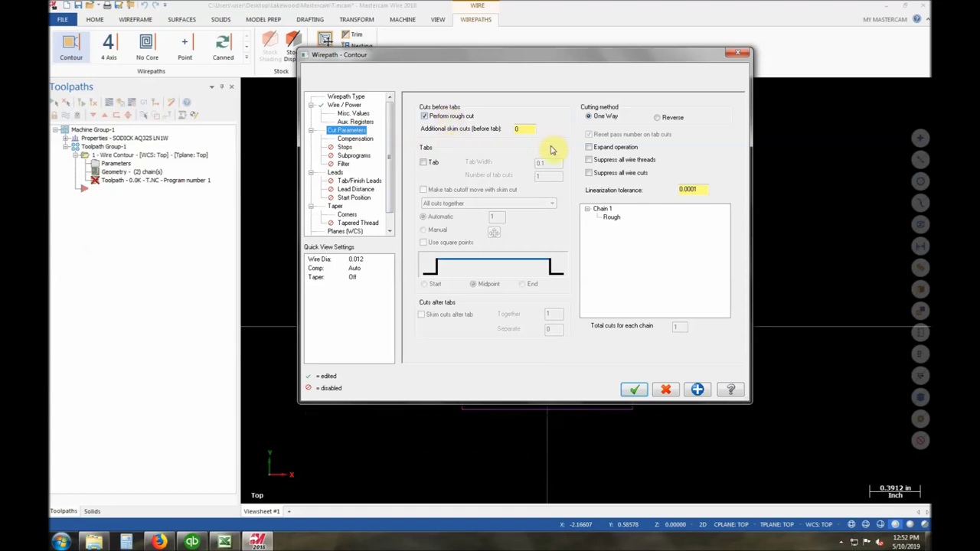
{"action": "left_click", "coordinate": [355, 139]}
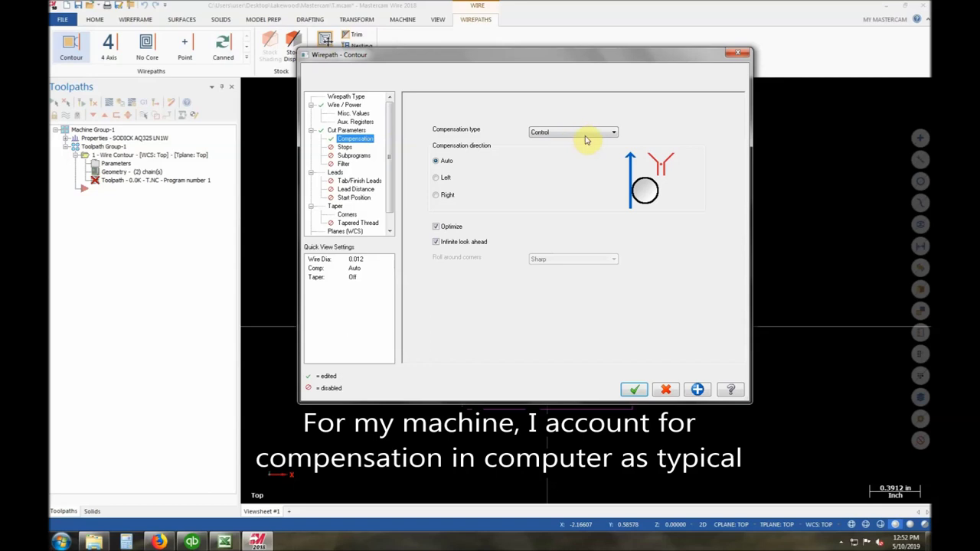
{"action": "left_click", "coordinate": [583, 134]}
{"action": "left_click", "coordinate": [570, 142]}
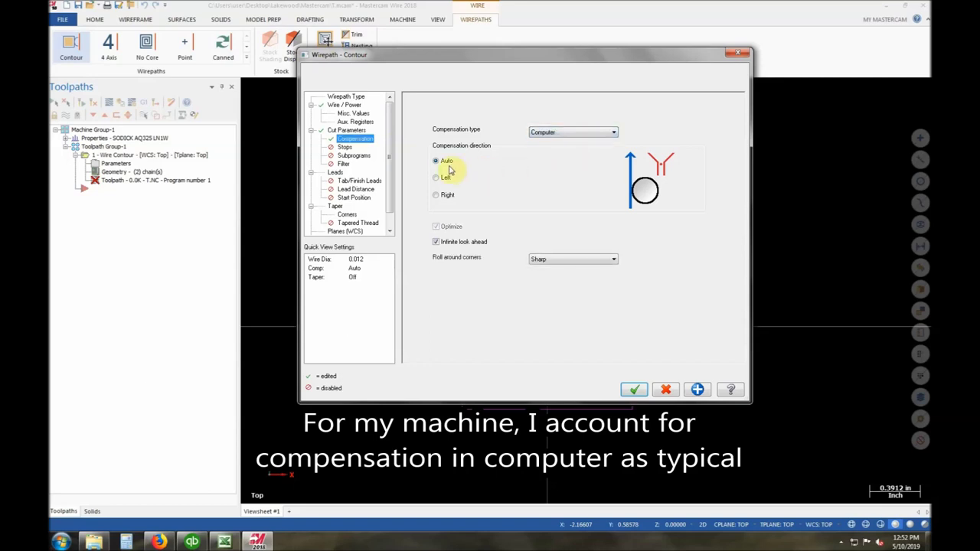
Step: Turn flushing On and accept the contour parameters
{"action": "left_click", "coordinate": [334, 172]}
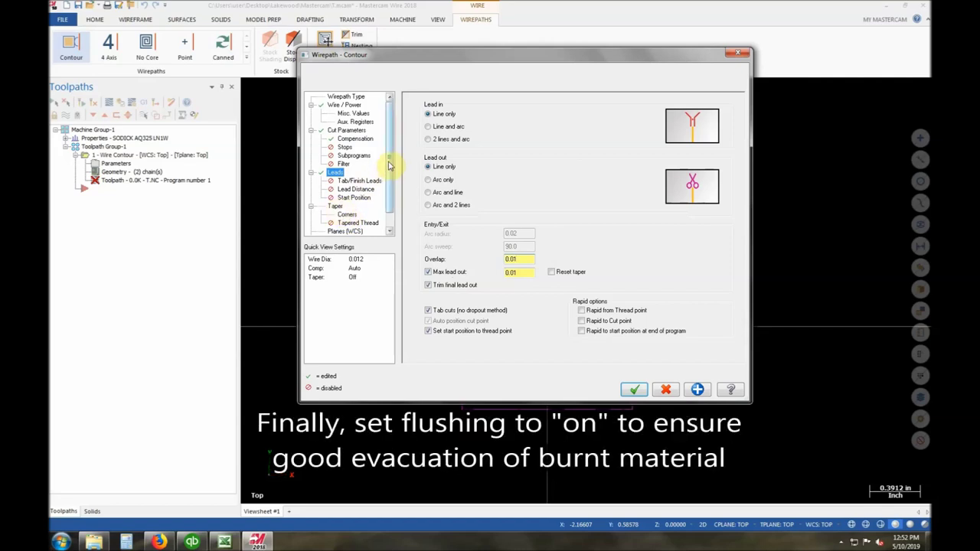
{"action": "left_click_drag", "start_coordinate": [389, 162], "coordinate": [389, 179]}
{"action": "left_click", "coordinate": [344, 231]}
{"action": "left_click", "coordinate": [588, 160]}
{"action": "left_click", "coordinate": [585, 170]}
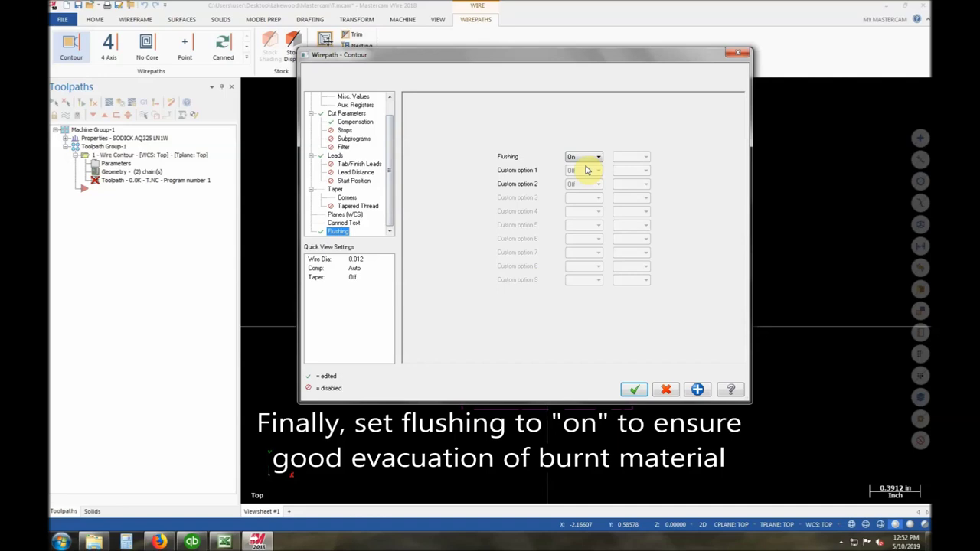
{"action": "left_click", "coordinate": [634, 389]}
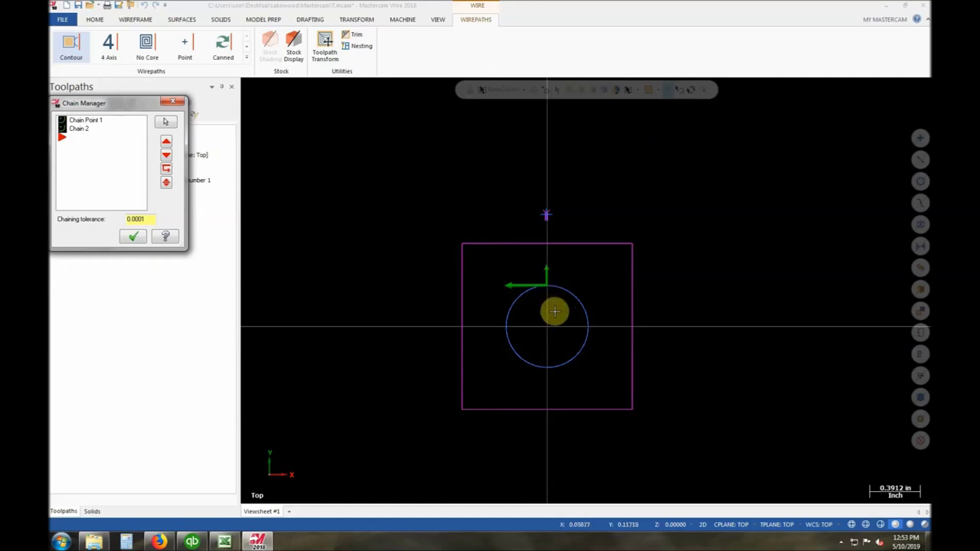
Step: Accept both chains to generate the 4.0K contour and inspect the lead-in at the circle's top
{"action": "left_click", "coordinate": [133, 238]}
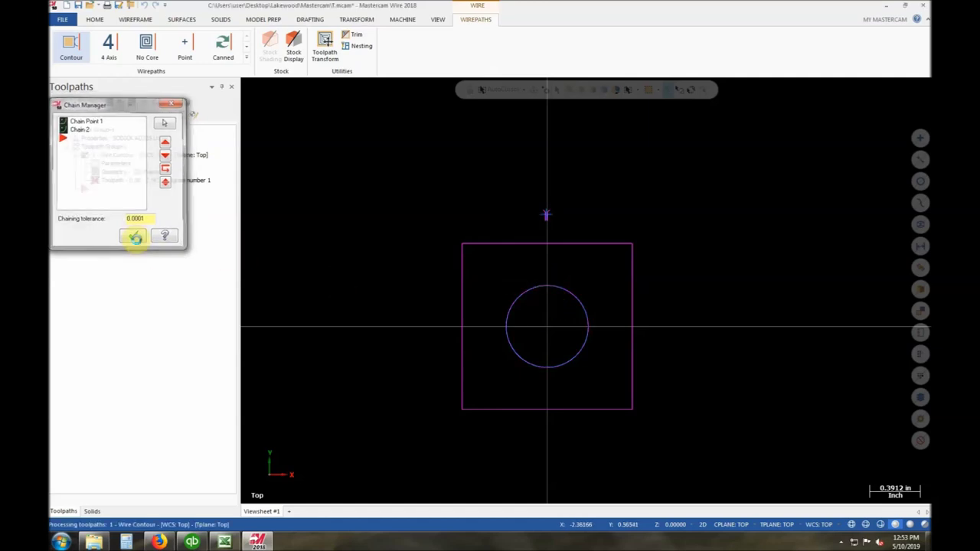
{"action": "scroll", "coordinate": [547, 295], "scroll_direction": "up", "scroll_amount": 1}
{"action": "scroll", "coordinate": [547, 296], "scroll_direction": "up", "scroll_amount": 3}
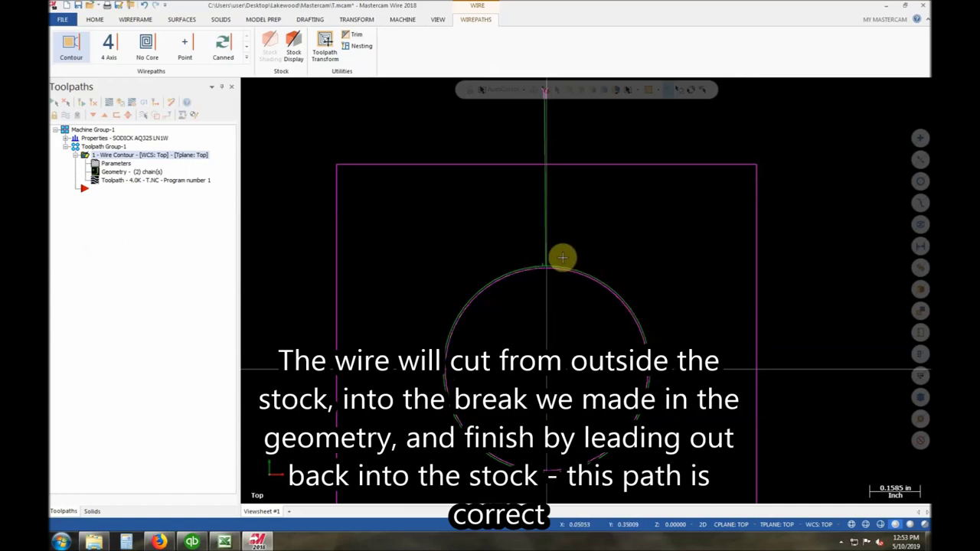
{"action": "scroll", "coordinate": [561, 258], "scroll_direction": "up", "scroll_amount": 3}
{"action": "scroll", "coordinate": [551, 261], "scroll_direction": "up", "scroll_amount": 1}
{"action": "scroll", "coordinate": [551, 260], "scroll_direction": "up", "scroll_amount": 1}
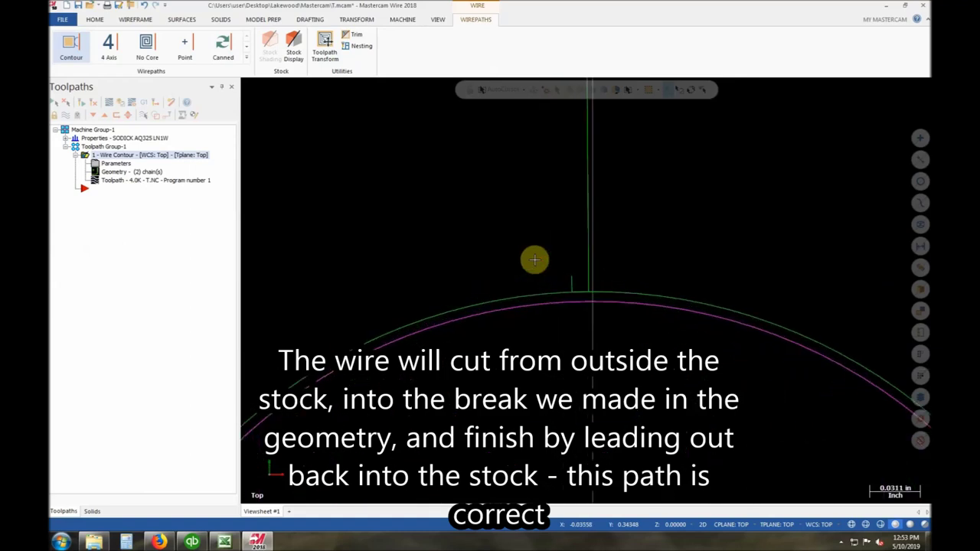
{"action": "scroll", "coordinate": [552, 264], "scroll_direction": "up", "scroll_amount": 1}
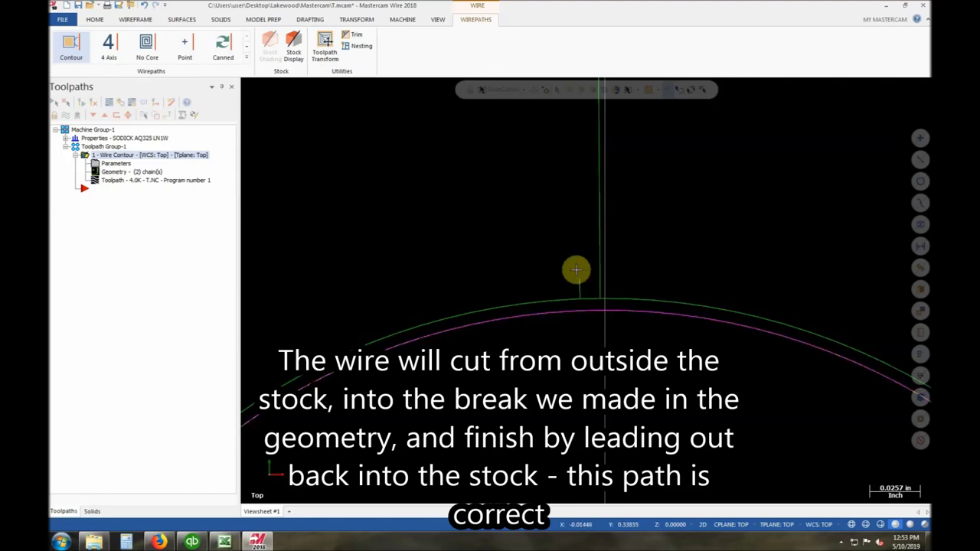
{"action": "scroll", "coordinate": [540, 284], "scroll_direction": "down", "scroll_amount": 2}
{"action": "scroll", "coordinate": [543, 286], "scroll_direction": "down", "scroll_amount": 1}
{"action": "scroll", "coordinate": [544, 289], "scroll_direction": "down", "scroll_amount": 2}
{"action": "scroll", "coordinate": [545, 289], "scroll_direction": "down", "scroll_amount": 2}
{"action": "scroll", "coordinate": [545, 289], "scroll_direction": "down", "scroll_amount": 1}
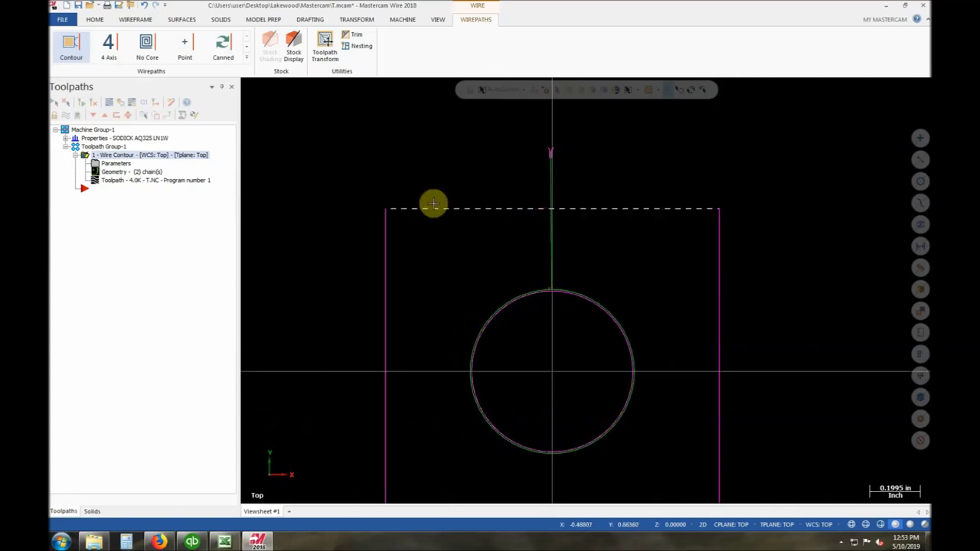
{"action": "left_click", "coordinate": [109, 101]}
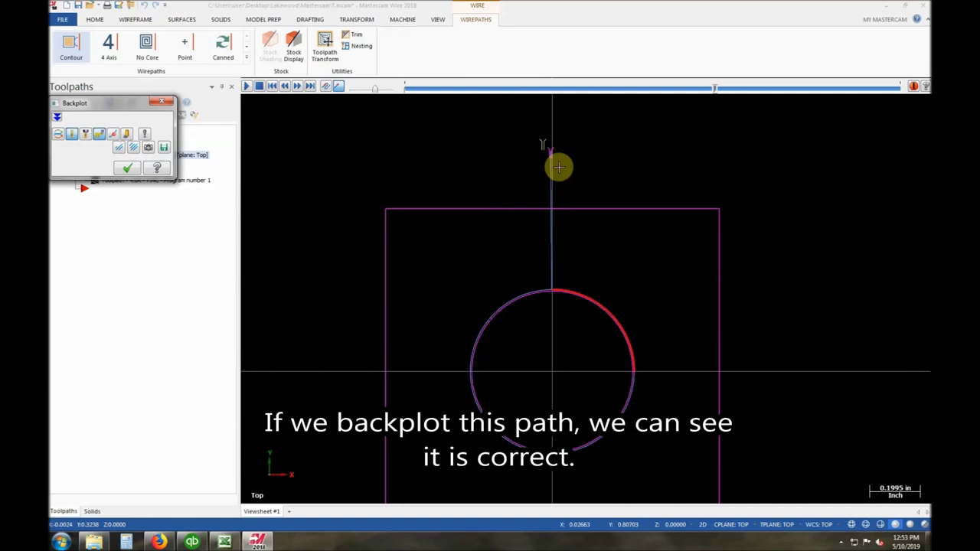
{"action": "scroll", "coordinate": [551, 310], "scroll_direction": "up", "scroll_amount": 2}
{"action": "scroll", "coordinate": [549, 292], "scroll_direction": "up", "scroll_amount": 3}
{"action": "scroll", "coordinate": [564, 293], "scroll_direction": "up", "scroll_amount": 1}
{"action": "scroll", "coordinate": [563, 289], "scroll_direction": "up", "scroll_amount": 1}
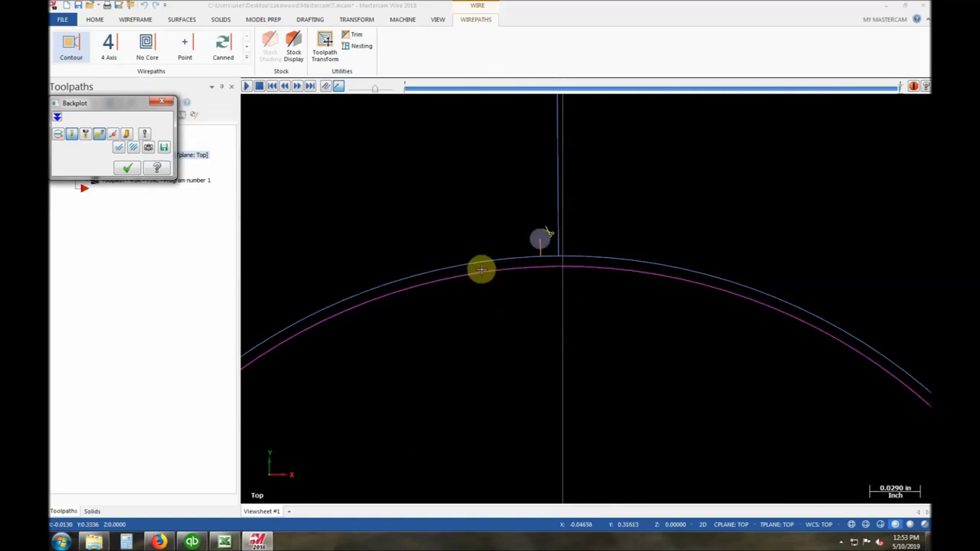
{"action": "left_click", "coordinate": [127, 170]}
{"action": "scroll", "coordinate": [531, 317], "scroll_direction": "down", "scroll_amount": 1}
{"action": "scroll", "coordinate": [531, 317], "scroll_direction": "down", "scroll_amount": 2}
{"action": "scroll", "coordinate": [534, 317], "scroll_direction": "down", "scroll_amount": 2}
{"action": "scroll", "coordinate": [534, 317], "scroll_direction": "down", "scroll_amount": 2}
{"action": "scroll", "coordinate": [536, 315], "scroll_direction": "down", "scroll_amount": 1}
{"action": "scroll", "coordinate": [537, 312], "scroll_direction": "down", "scroll_amount": 1}
{"action": "scroll", "coordinate": [539, 309], "scroll_direction": "up", "scroll_amount": 1}
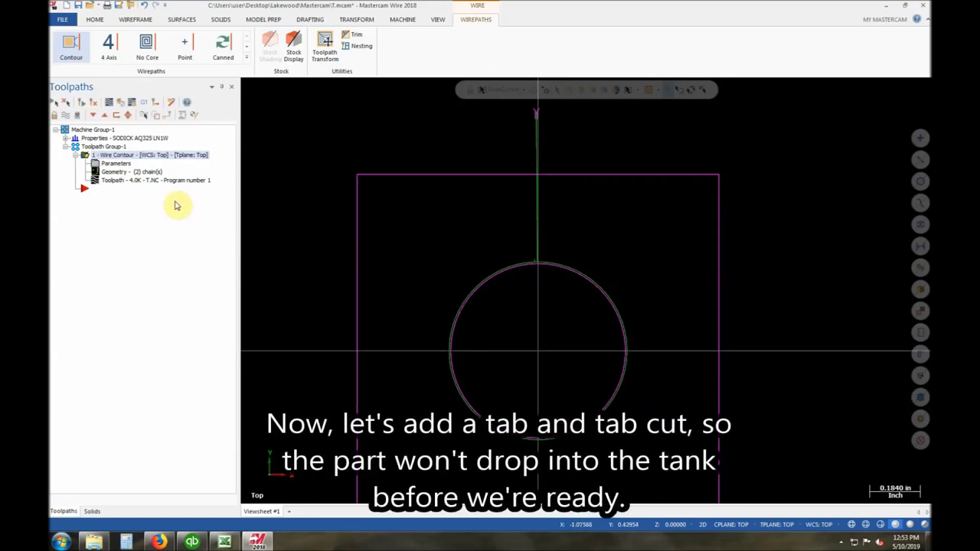
Step: Add a 0.03-wide tab whose cutoff is made with the skim cut
{"action": "left_click", "coordinate": [124, 164]}
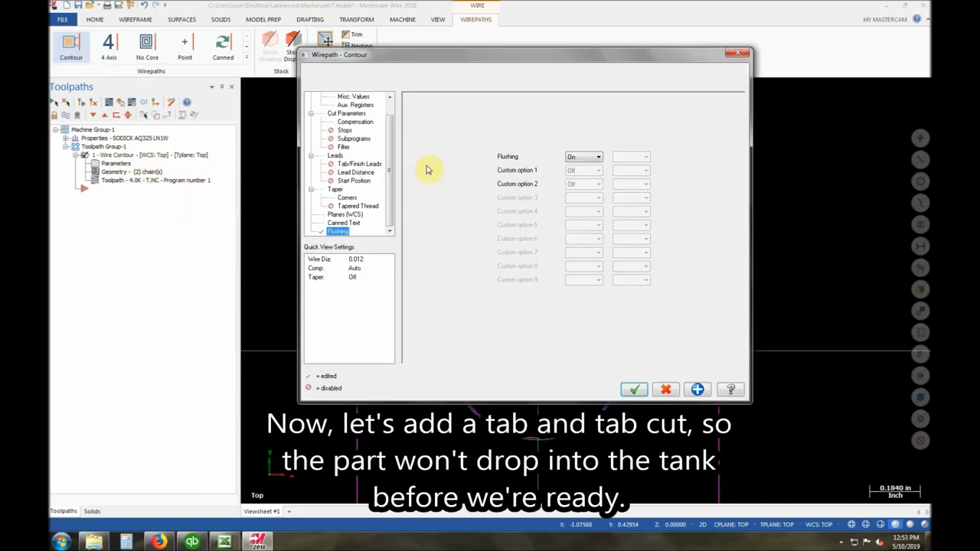
{"action": "scroll", "coordinate": [388, 136], "scroll_direction": "up", "scroll_amount": 3}
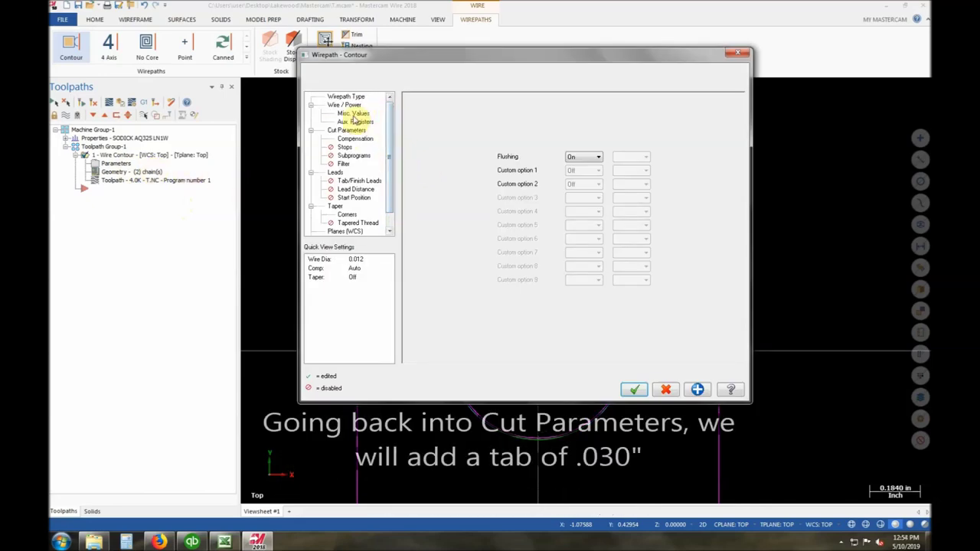
{"action": "left_click", "coordinate": [345, 130]}
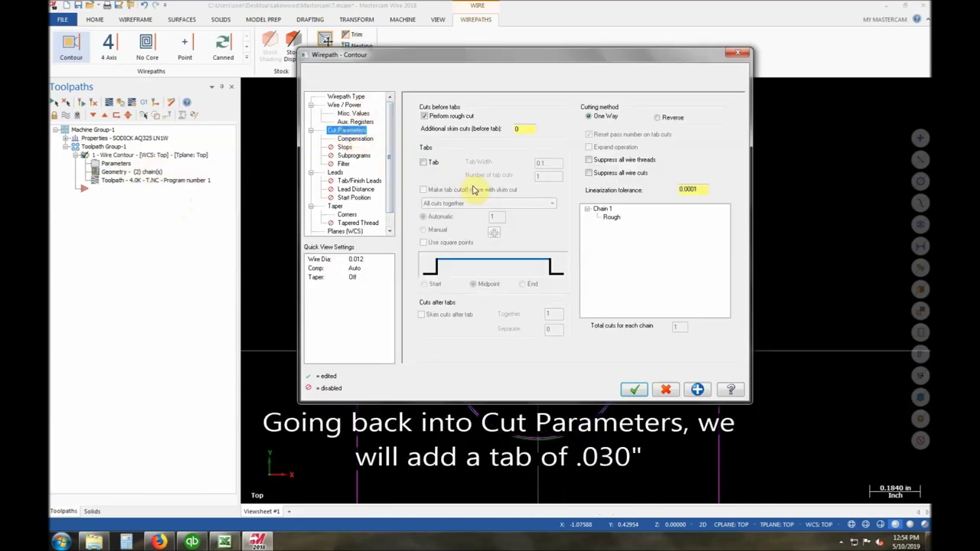
{"action": "left_click", "coordinate": [425, 163]}
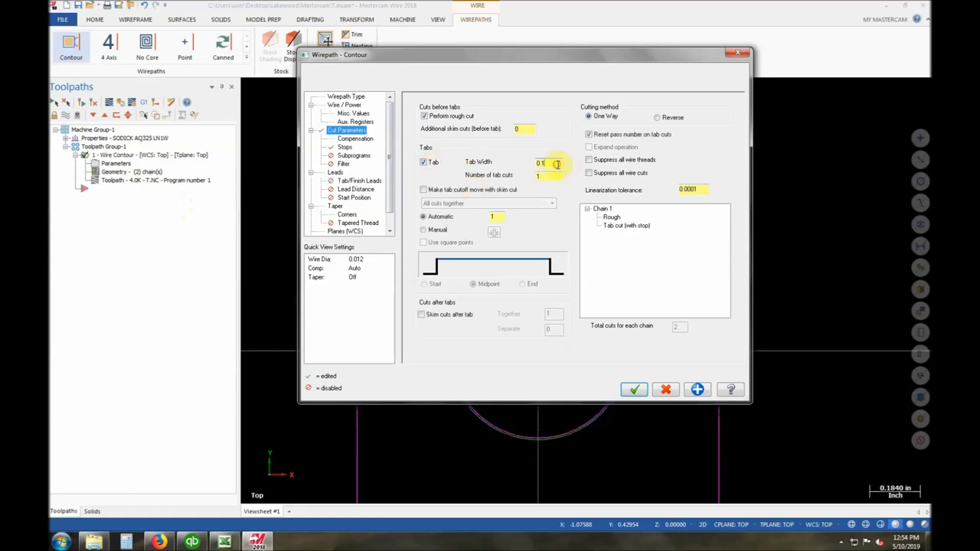
{"action": "left_click", "coordinate": [550, 162]}
{"action": "type", "text": "03"}
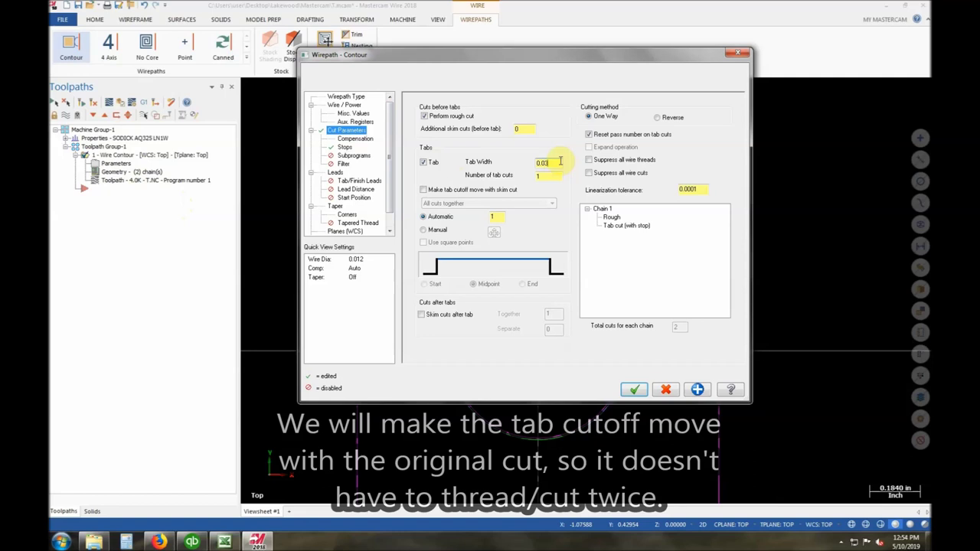
{"action": "left_click", "coordinate": [472, 192]}
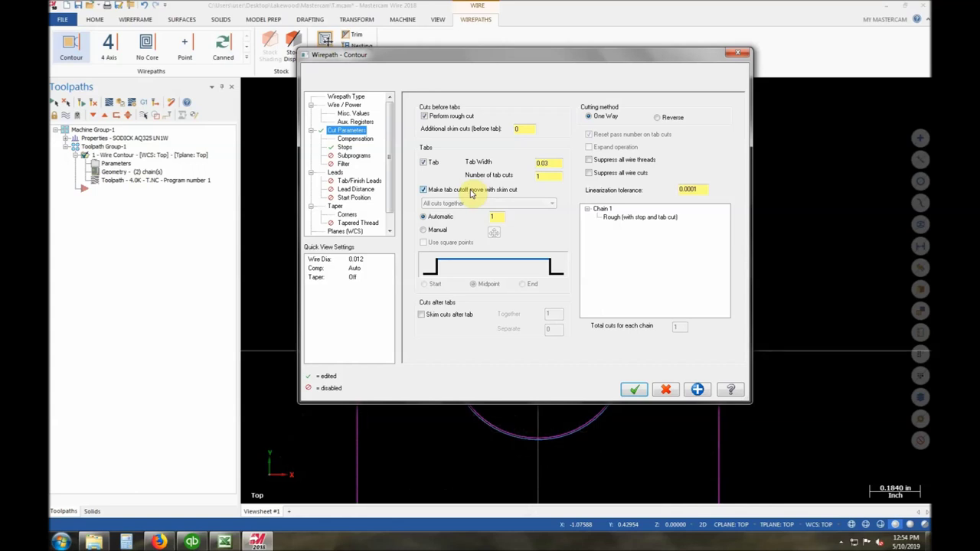
Step: Review the compensation, stop and lead settings, with tab cuts (no dropout method) unchecked
{"action": "left_click", "coordinate": [359, 140]}
{"action": "left_click", "coordinate": [345, 147]}
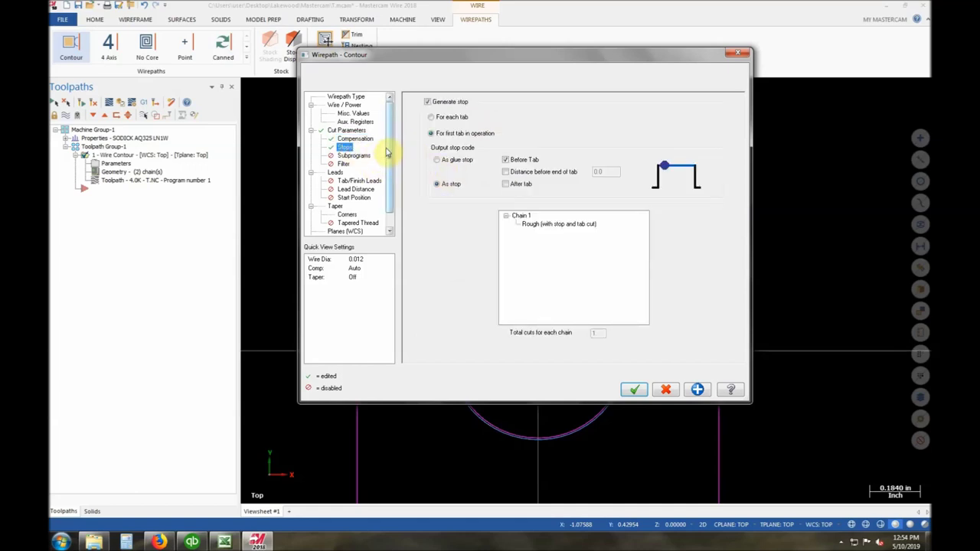
{"action": "scroll", "coordinate": [387, 149], "scroll_direction": "down", "scroll_amount": 1}
{"action": "left_click", "coordinate": [336, 156]}
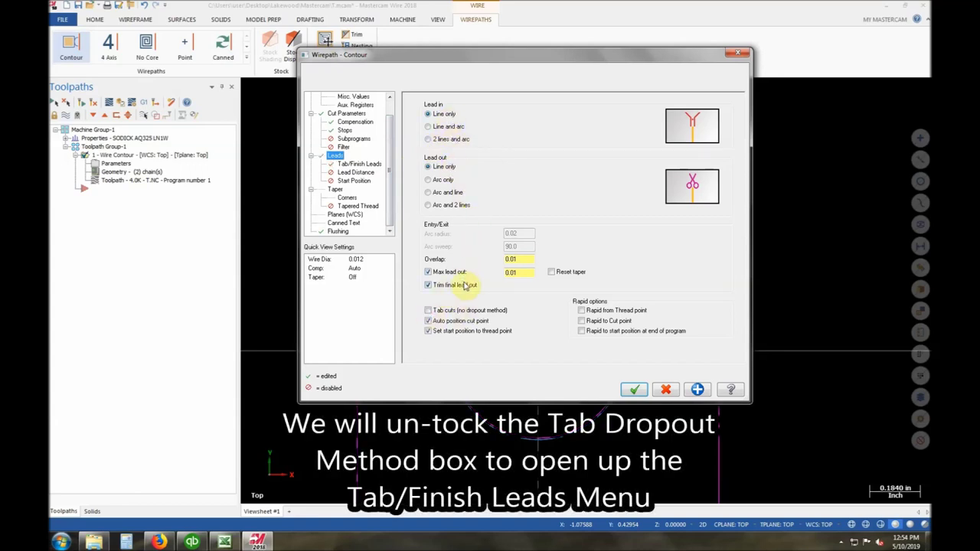
Step: Cap tab-cut lead out at 0.01 and finish lead out at 0.02 with 0.01 overlap
{"action": "left_click", "coordinate": [365, 166]}
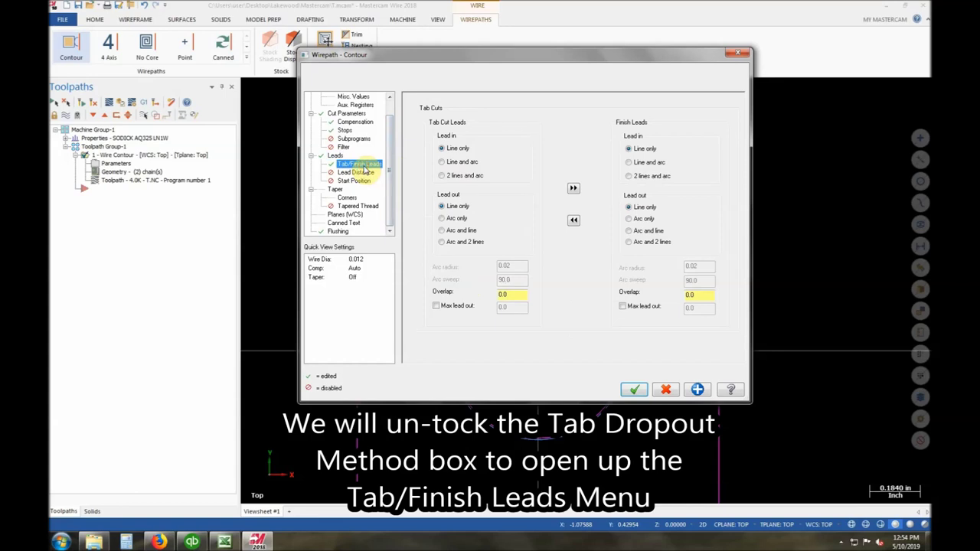
{"action": "left_click", "coordinate": [468, 307]}
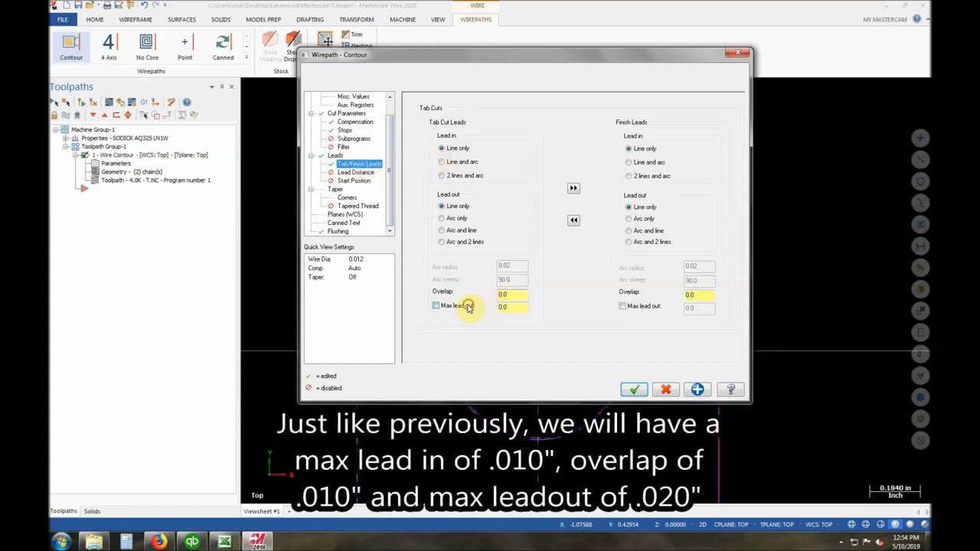
{"action": "left_click", "coordinate": [633, 310]}
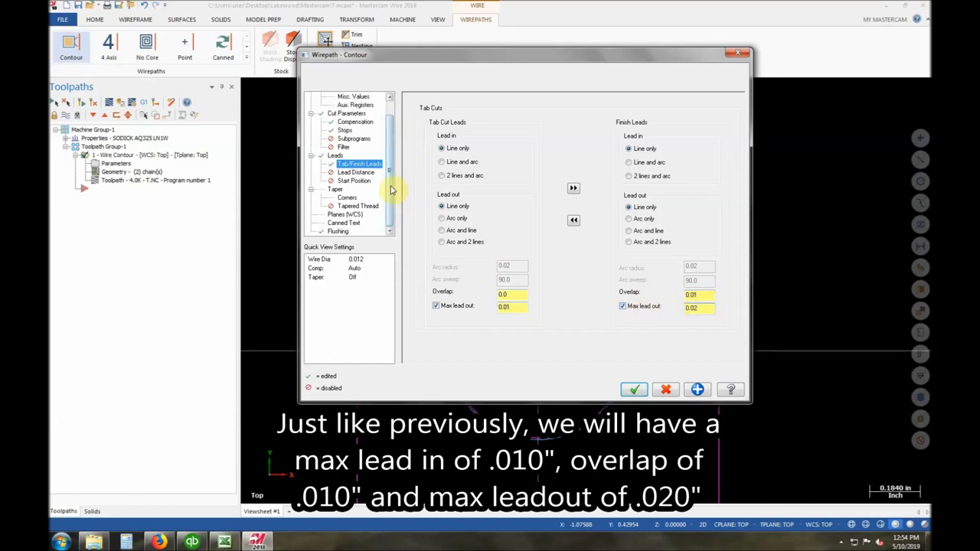
Step: Check the flushing settings, accept the contour parameters and regenerate the toolpath
{"action": "left_click", "coordinate": [340, 231]}
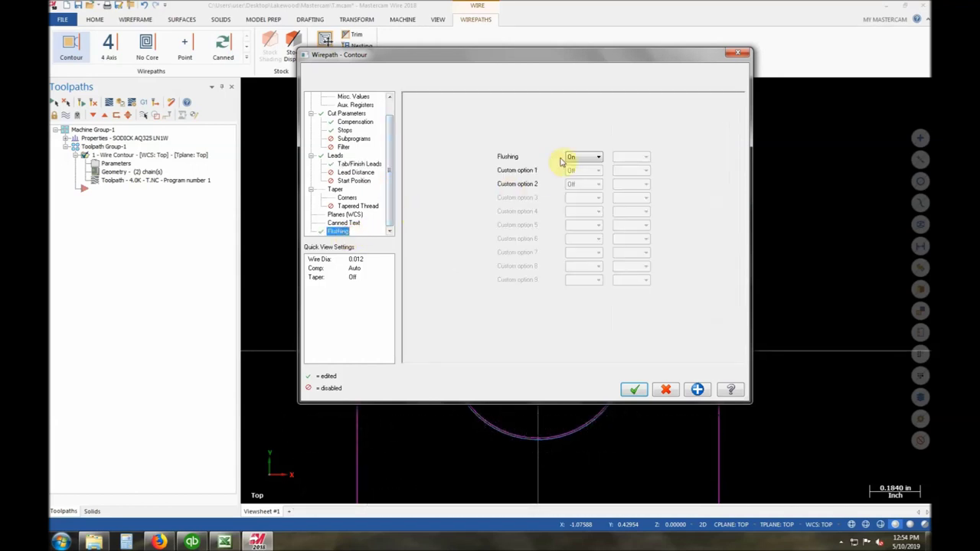
{"action": "left_click", "coordinate": [636, 390]}
{"action": "left_click", "coordinate": [93, 102]}
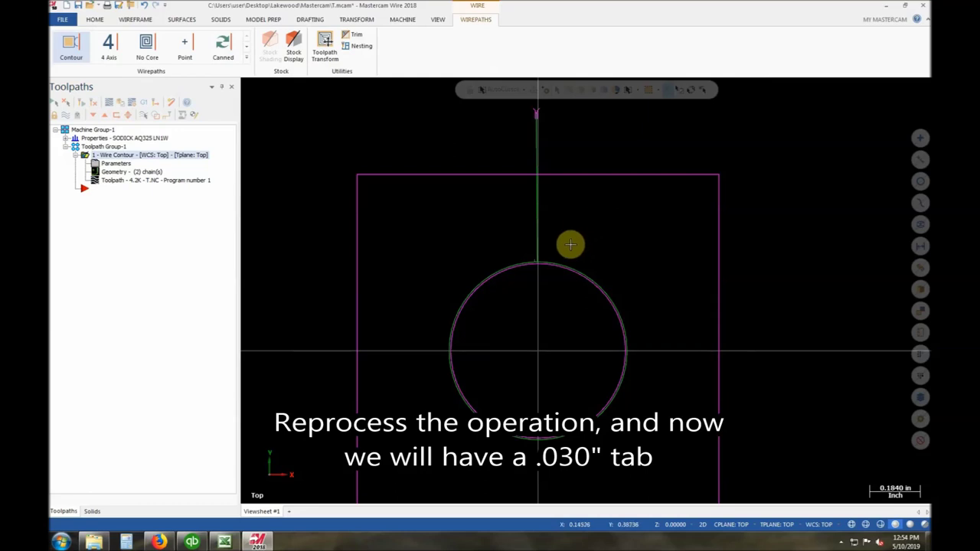
Step: Backplot the regenerated toolpath to confirm the stop 0.030 before the cut's end, then close Backplot
{"action": "left_click", "coordinate": [110, 103]}
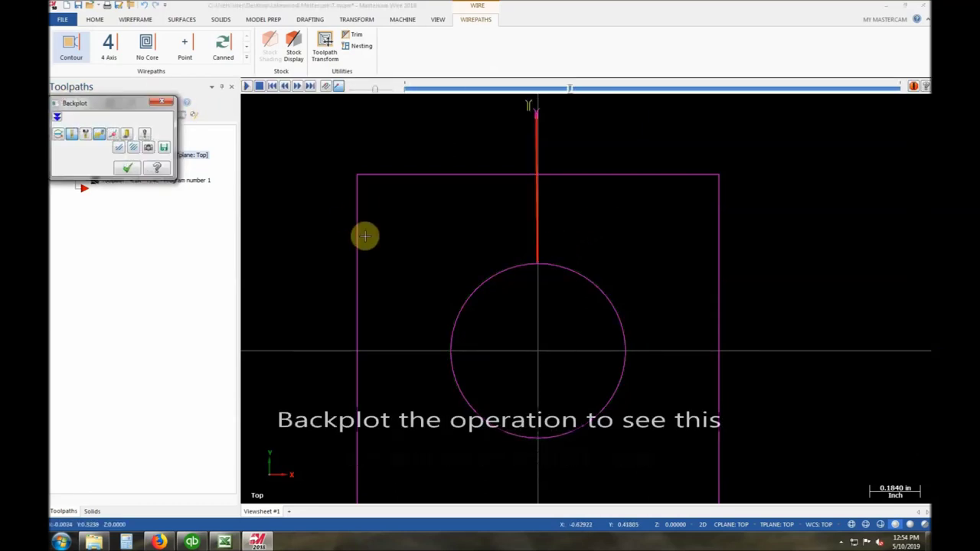
{"action": "scroll", "coordinate": [534, 296], "scroll_direction": "up", "scroll_amount": 2}
{"action": "scroll", "coordinate": [532, 267], "scroll_direction": "up", "scroll_amount": 4}
{"action": "scroll", "coordinate": [531, 268], "scroll_direction": "up", "scroll_amount": 2}
{"action": "scroll", "coordinate": [553, 266], "scroll_direction": "up", "scroll_amount": 1}
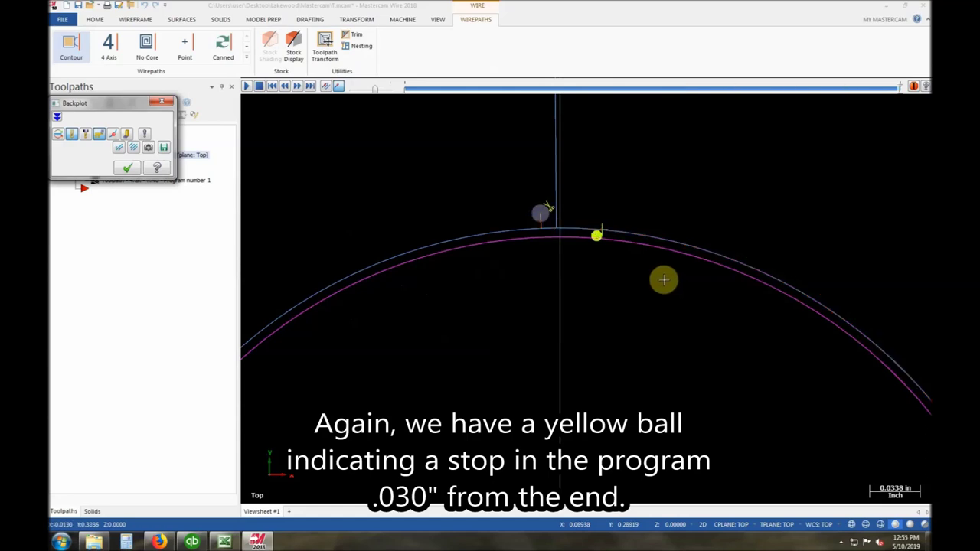
{"action": "scroll", "coordinate": [664, 279], "scroll_direction": "down", "scroll_amount": 4}
{"action": "scroll", "coordinate": [663, 279], "scroll_direction": "down", "scroll_amount": 3}
{"action": "scroll", "coordinate": [663, 280], "scroll_direction": "down", "scroll_amount": 2}
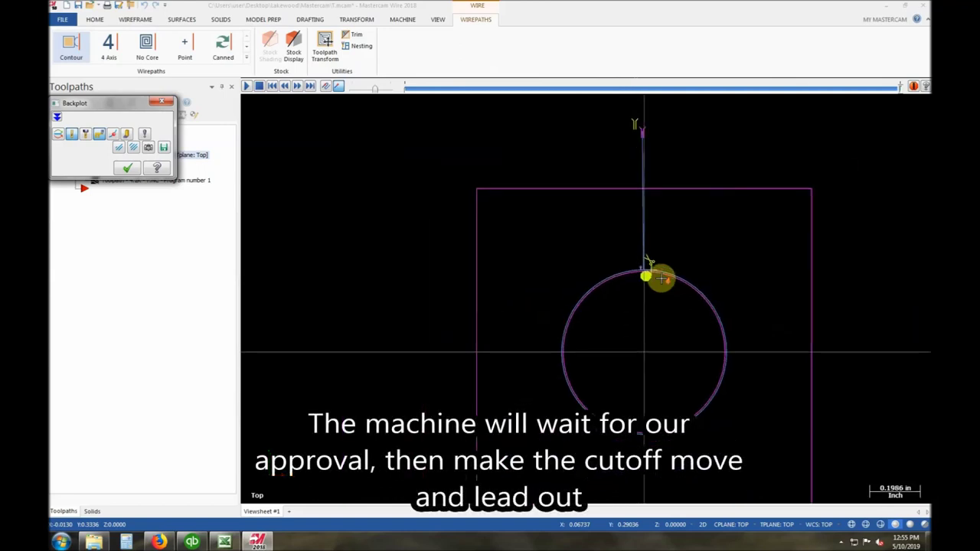
{"action": "scroll", "coordinate": [663, 280], "scroll_direction": "down", "scroll_amount": 1}
{"action": "scroll", "coordinate": [663, 279], "scroll_direction": "down", "scroll_amount": 1}
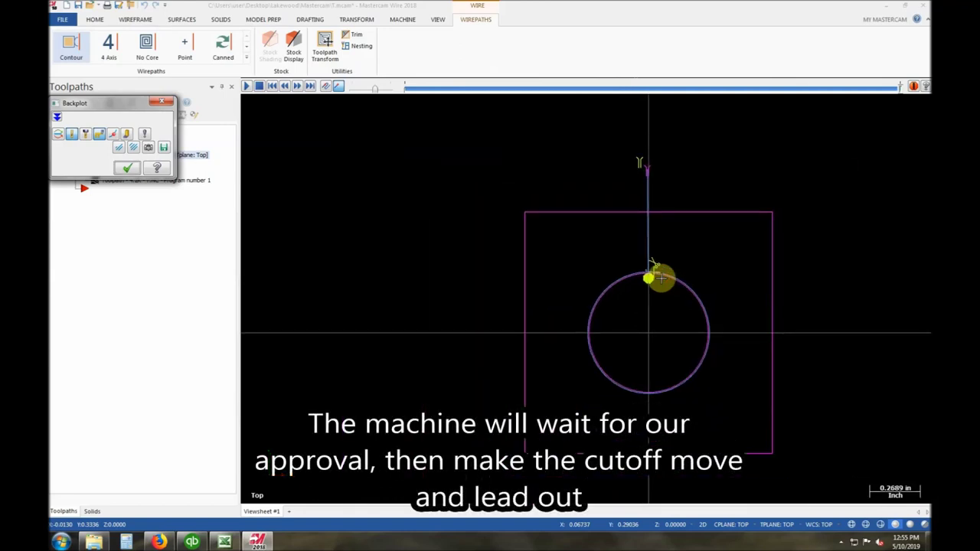
{"action": "left_click", "coordinate": [129, 168]}
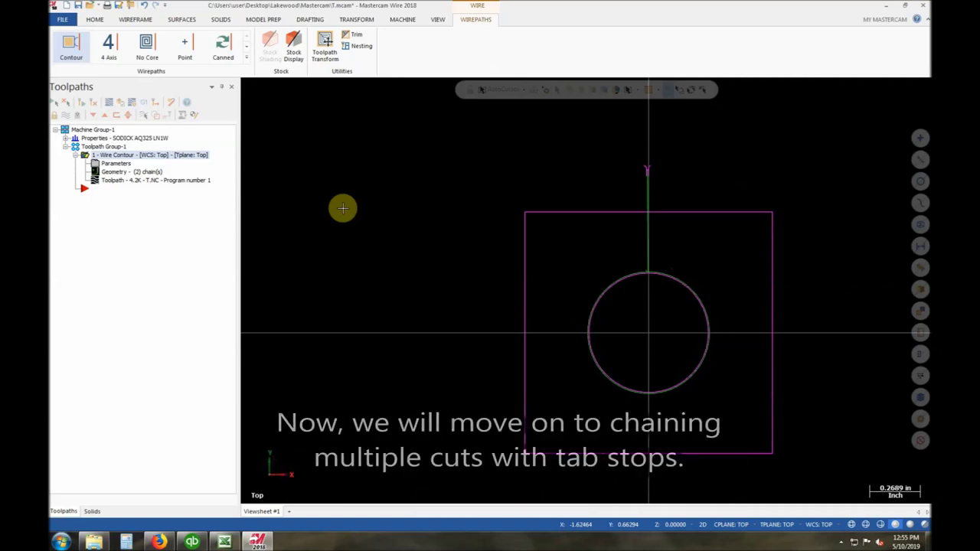
Step: Pan the view left and use a menu on a hidden system tray icon
{"action": "key", "text": "Left"}
{"action": "key", "text": "Left"}
{"action": "key", "text": "Left"}
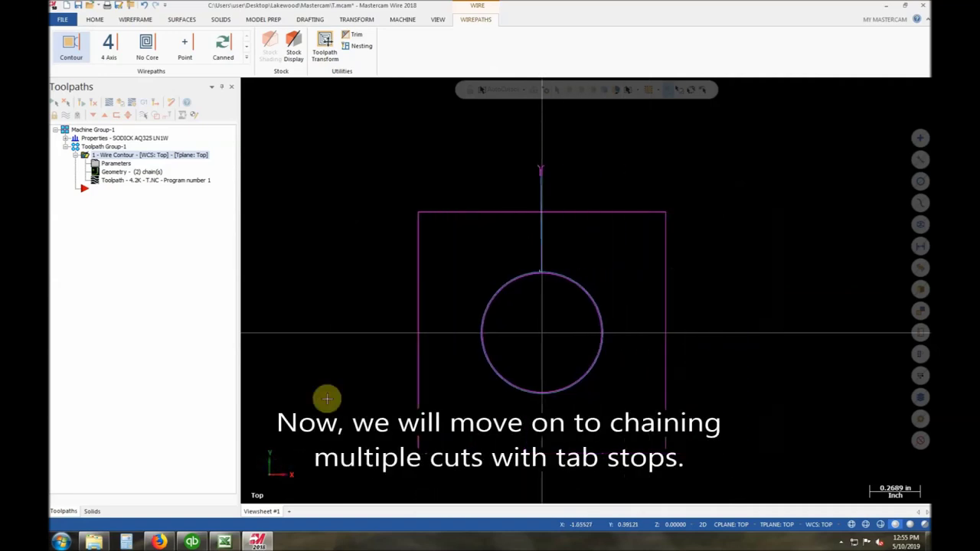
{"action": "left_click", "coordinate": [841, 541]}
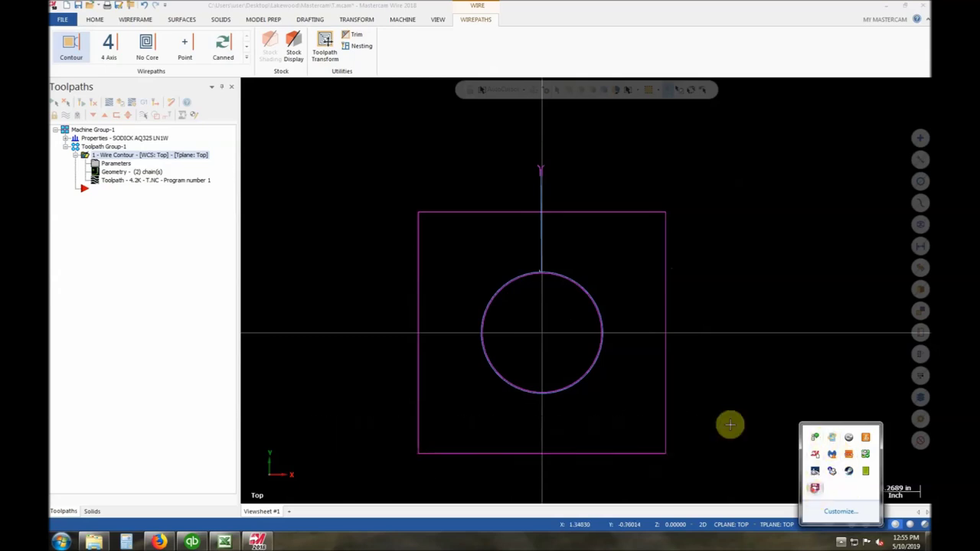
{"action": "right_click", "coordinate": [813, 487]}
{"action": "left_click", "coordinate": [835, 381]}
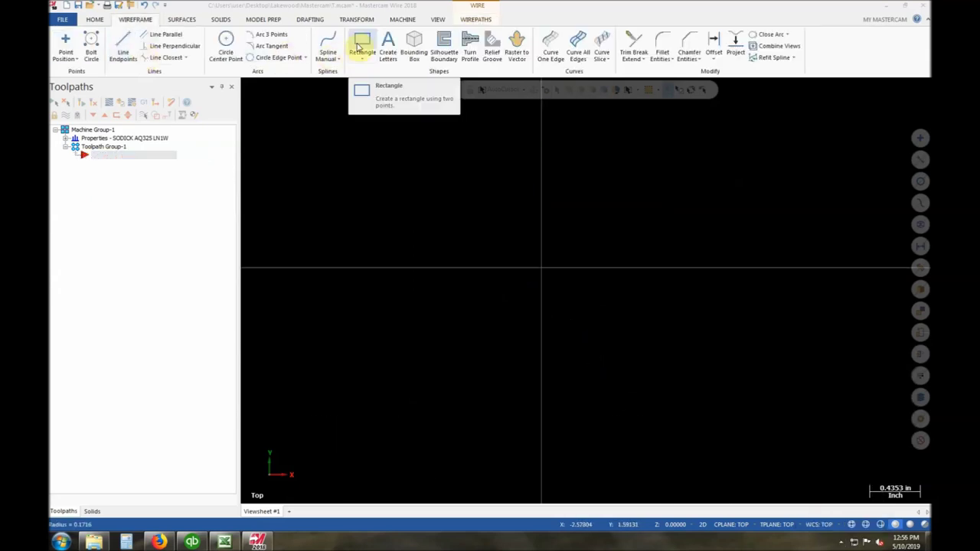
Step: Draw a centre-anchored rectangle about 2.72 by 1.03 at the origin
{"action": "left_click", "coordinate": [362, 48]}
{"action": "left_click", "coordinate": [541, 268]}
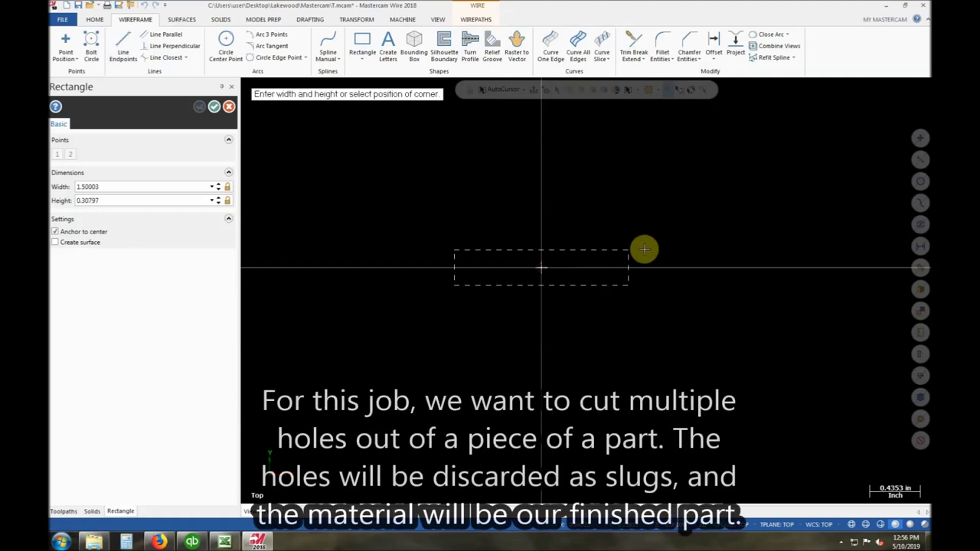
{"action": "left_click", "coordinate": [698, 209]}
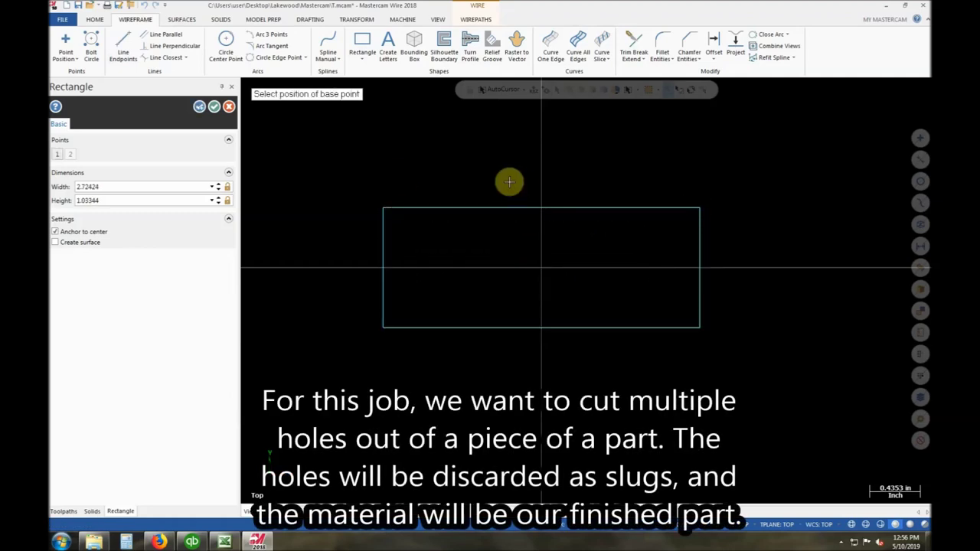
{"action": "left_click", "coordinate": [215, 107]}
{"action": "left_click", "coordinate": [225, 46]}
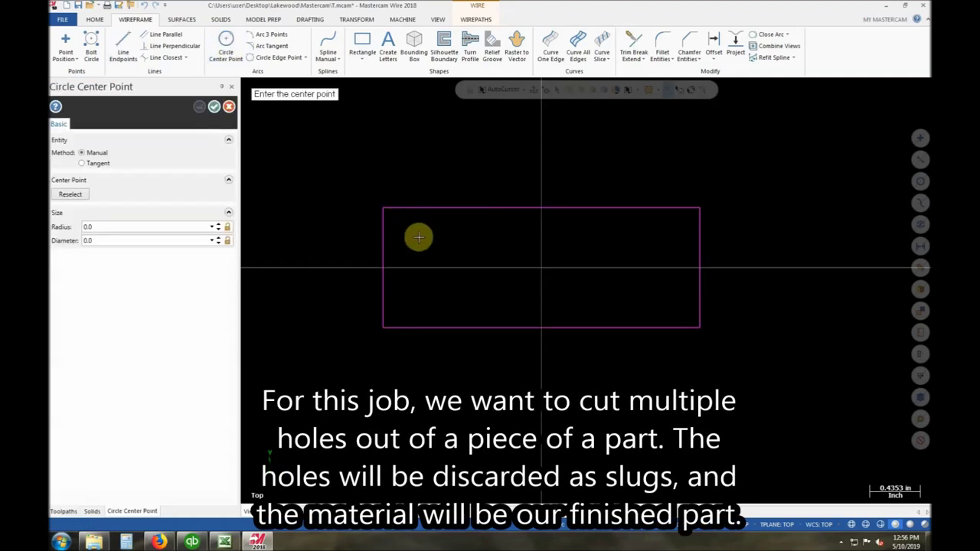
Step: Draw four centre-point circles in a row across the rectangle's upper half
{"action": "left_click", "coordinate": [439, 227]}
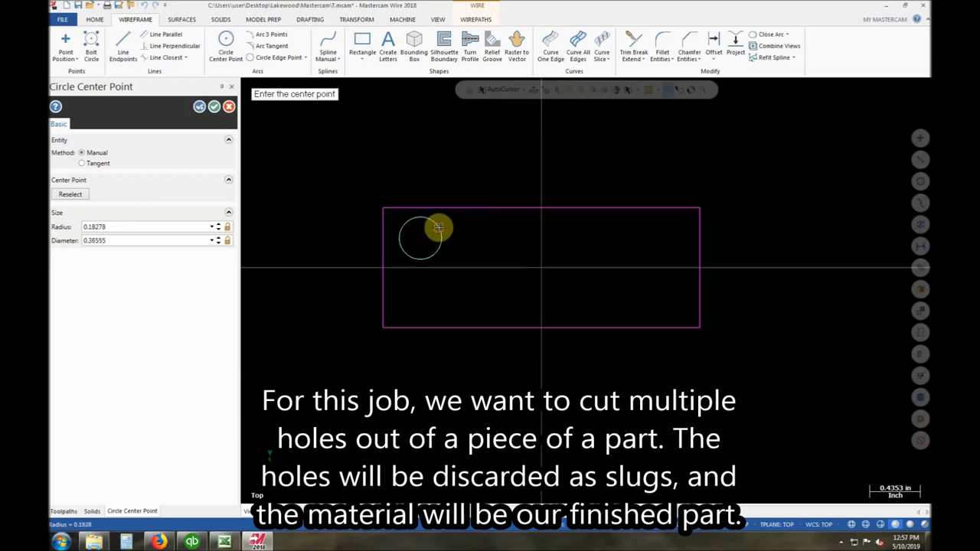
{"action": "left_click", "coordinate": [492, 239]}
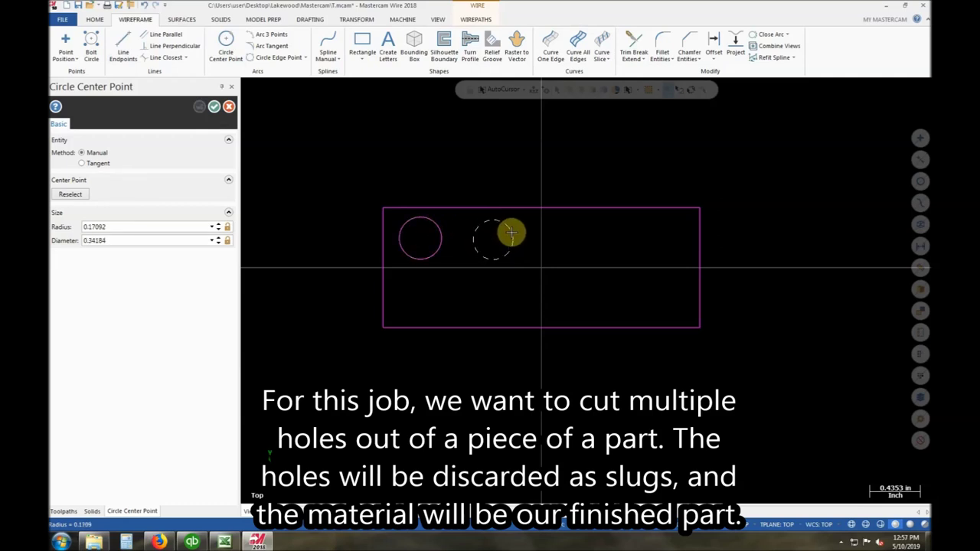
{"action": "left_click", "coordinate": [510, 230]}
{"action": "left_click", "coordinate": [580, 240]}
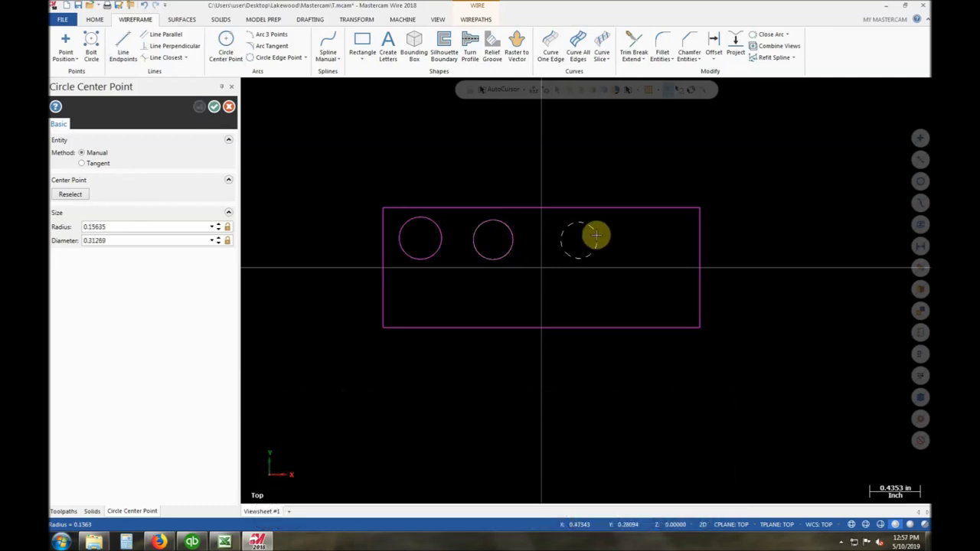
{"action": "left_click", "coordinate": [598, 229]}
{"action": "left_click", "coordinate": [646, 242]}
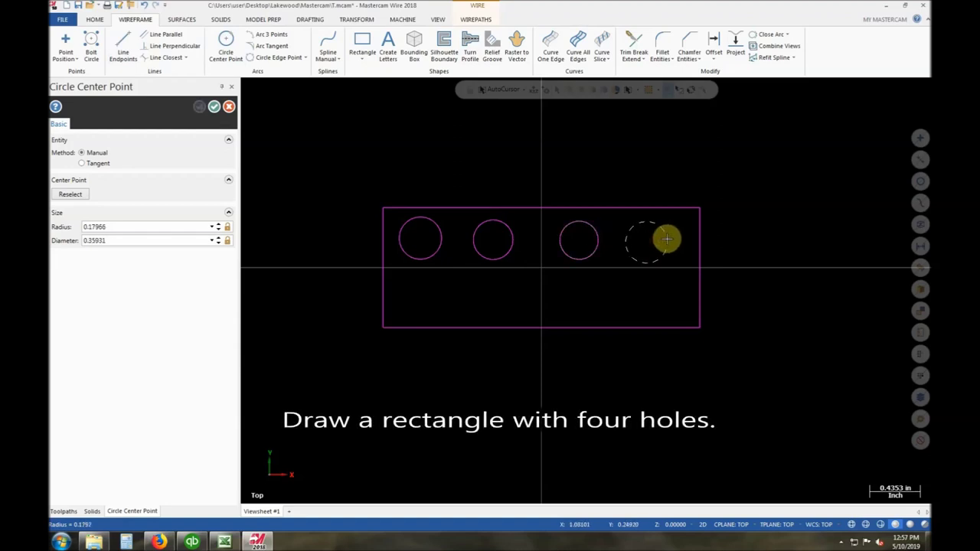
{"action": "left_click", "coordinate": [664, 233]}
{"action": "left_click", "coordinate": [217, 108]}
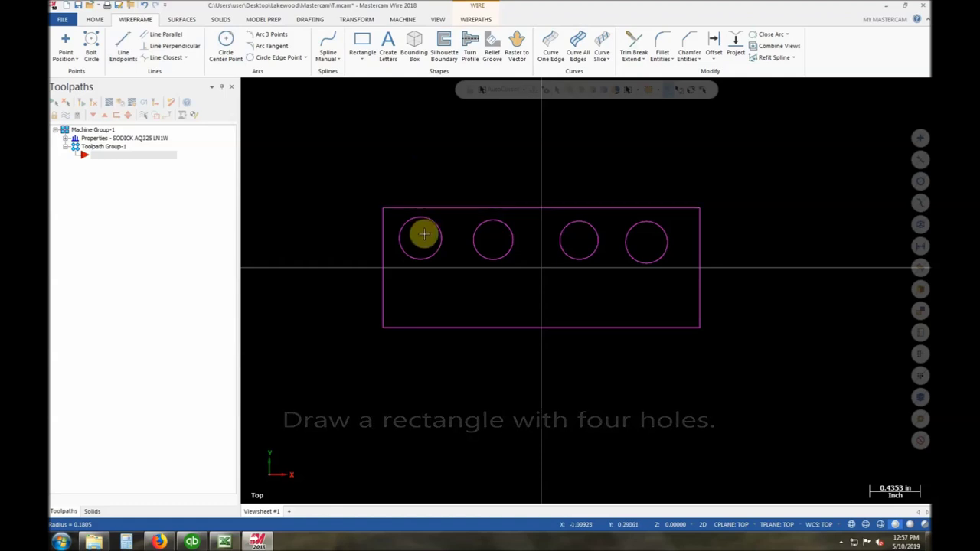
{"action": "left_click", "coordinate": [579, 241]}
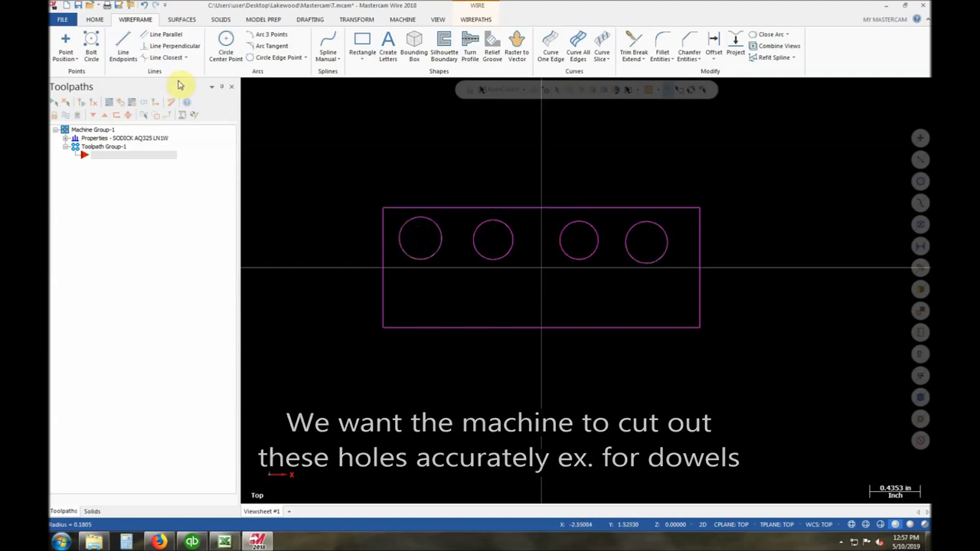
Step: Place thread points at the centres of all four circles
{"action": "left_click", "coordinate": [74, 59]}
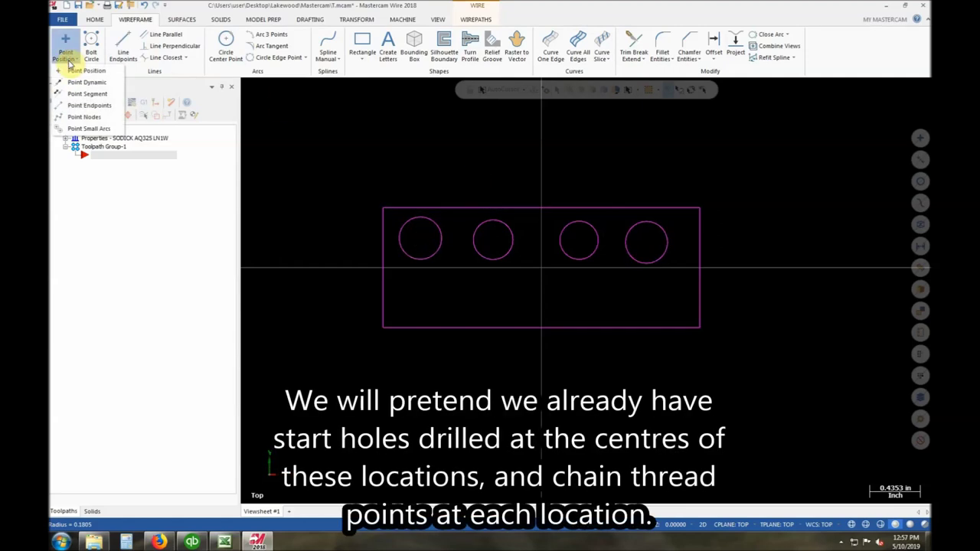
{"action": "left_click", "coordinate": [77, 71]}
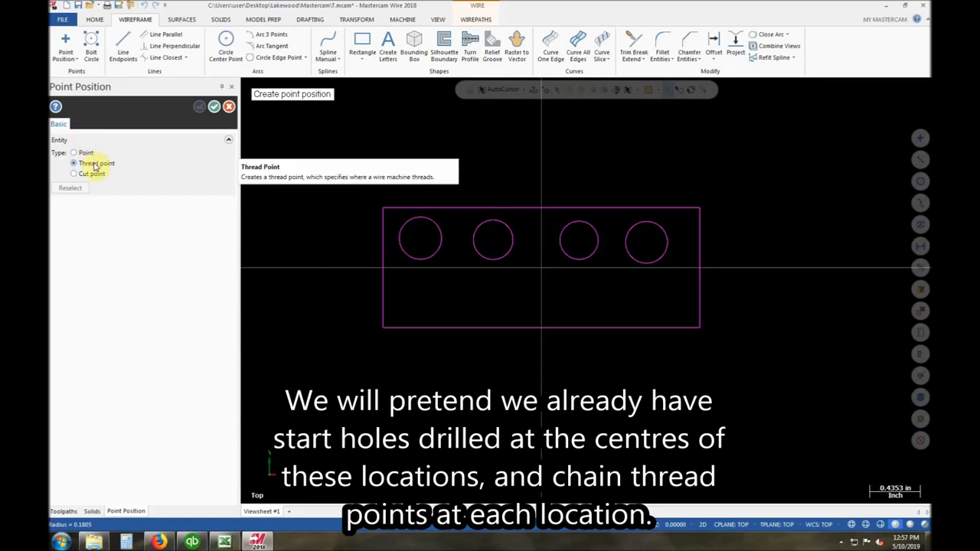
{"action": "left_click", "coordinate": [420, 239]}
{"action": "left_click", "coordinate": [493, 239]}
{"action": "left_click", "coordinate": [582, 243]}
{"action": "left_click", "coordinate": [649, 247]}
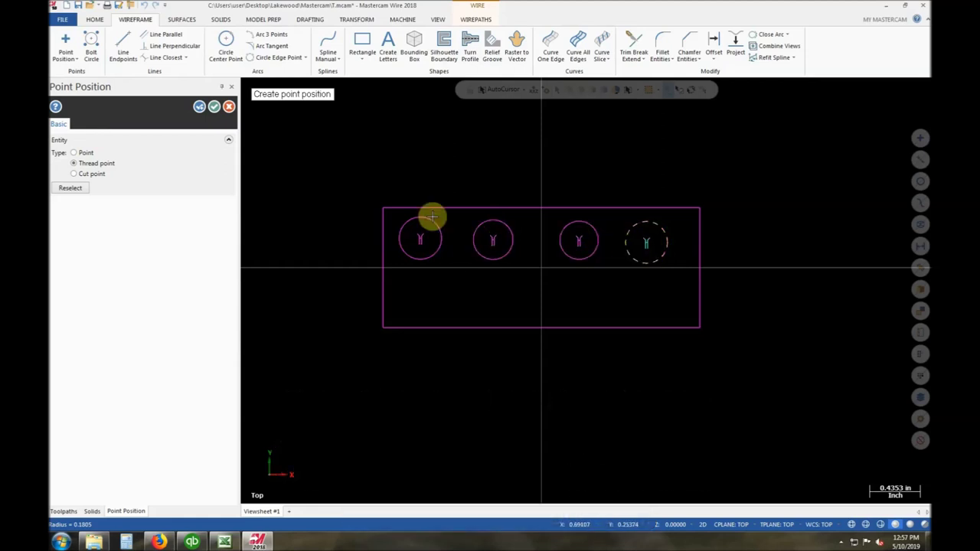
{"action": "left_click", "coordinate": [213, 107]}
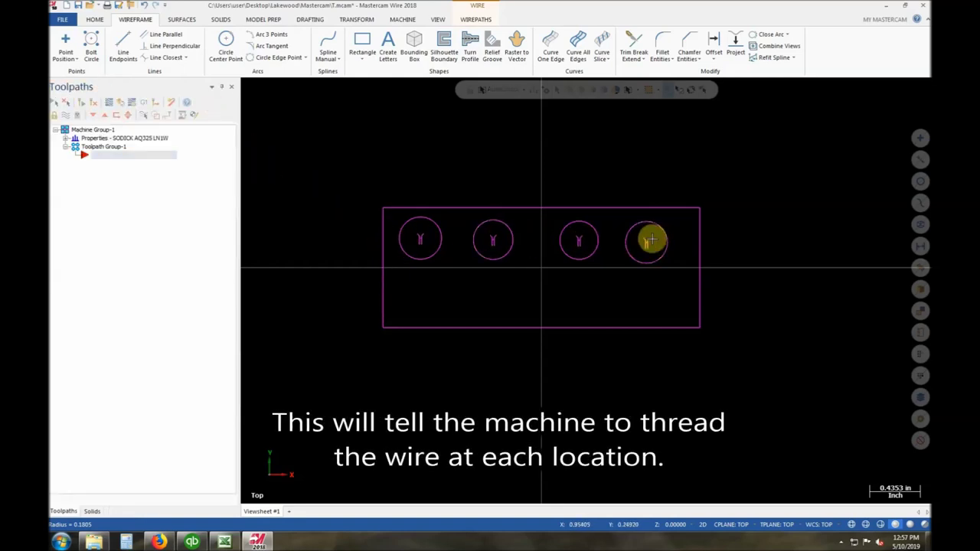
{"action": "left_click", "coordinate": [475, 19]}
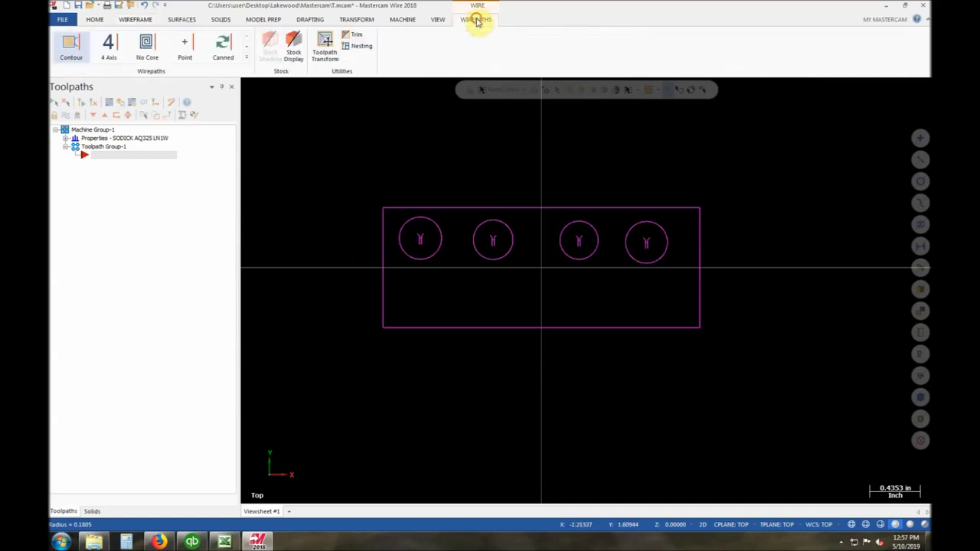
{"action": "left_click", "coordinate": [71, 47]}
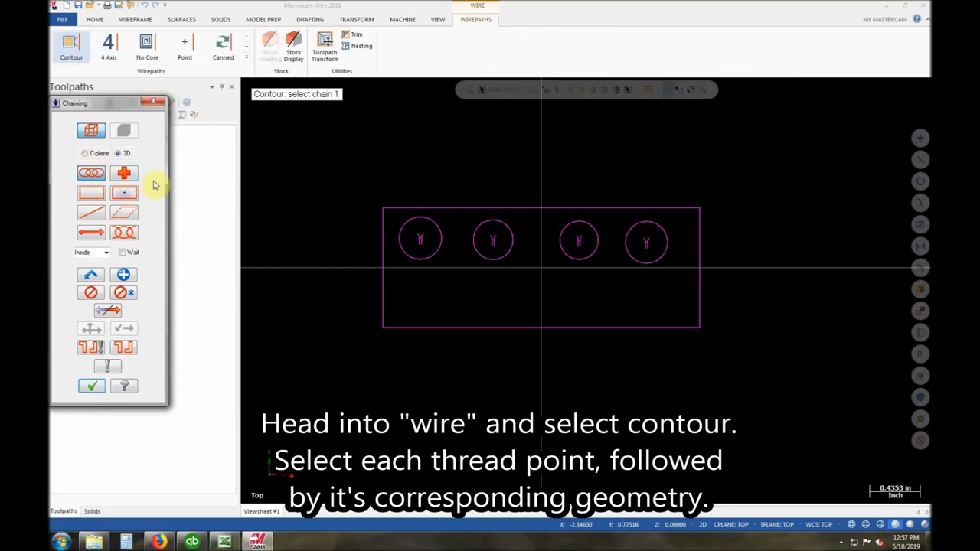
Step: Chain each of the four holes' thread point and circle, then accept the chaining
{"action": "left_click", "coordinate": [417, 238]}
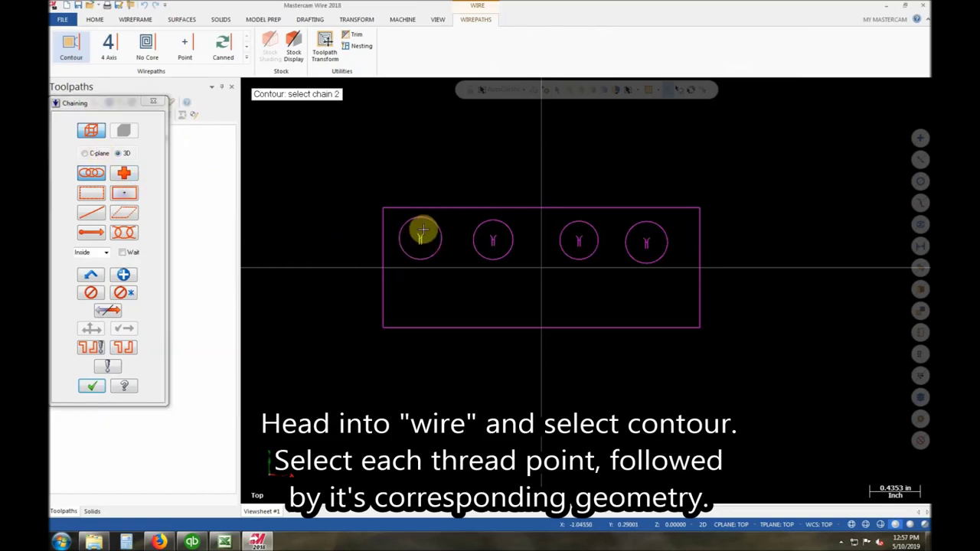
{"action": "left_click", "coordinate": [431, 223]}
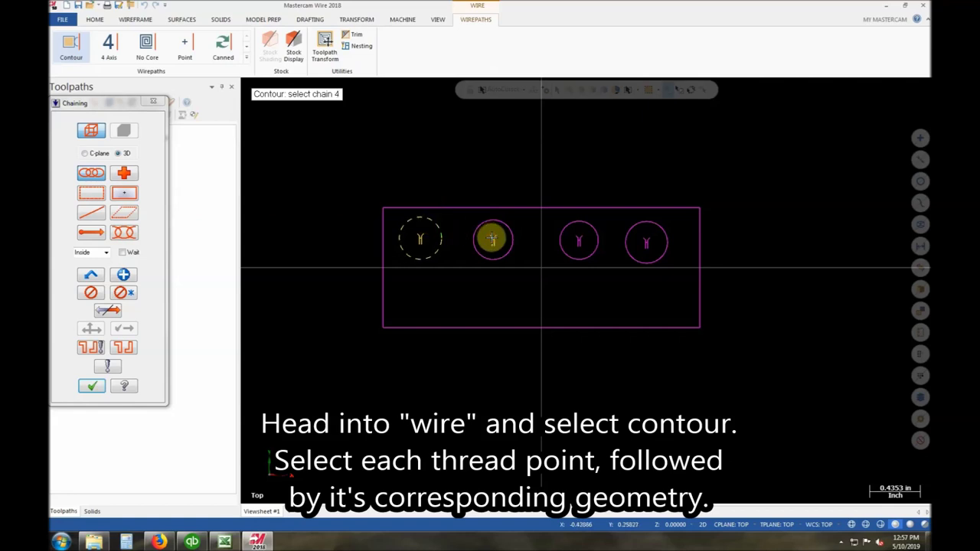
{"action": "left_click", "coordinate": [505, 230]}
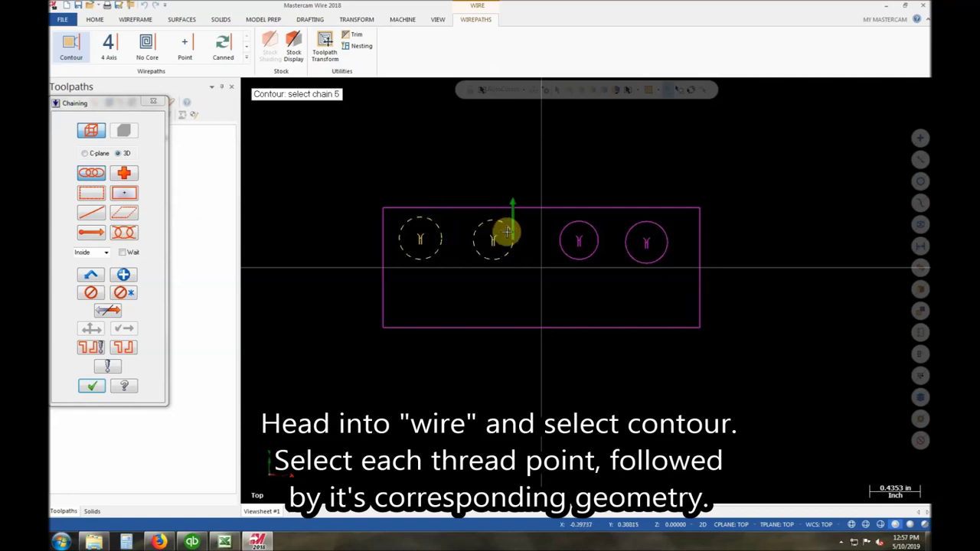
{"action": "left_click", "coordinate": [594, 230]}
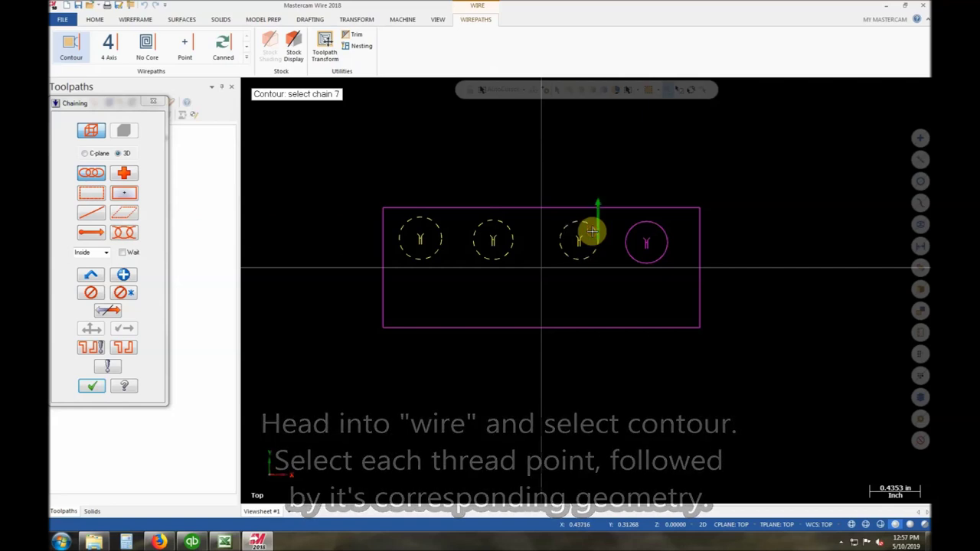
{"action": "left_click", "coordinate": [667, 240]}
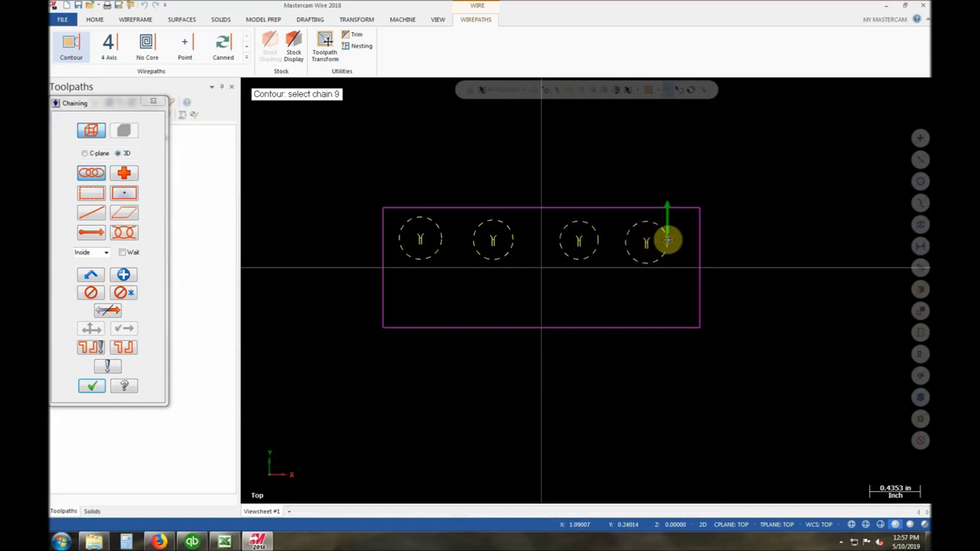
{"action": "left_click", "coordinate": [92, 386]}
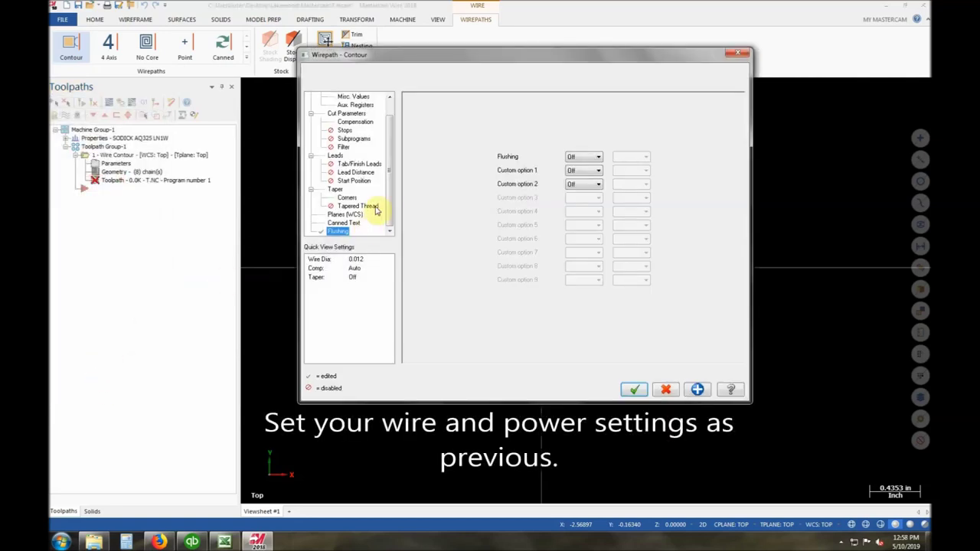
{"action": "left_click_drag", "start_coordinate": [389, 207], "coordinate": [388, 157]}
Step: Set the Wire / Power condition code to 001
{"action": "left_click", "coordinate": [344, 105]}
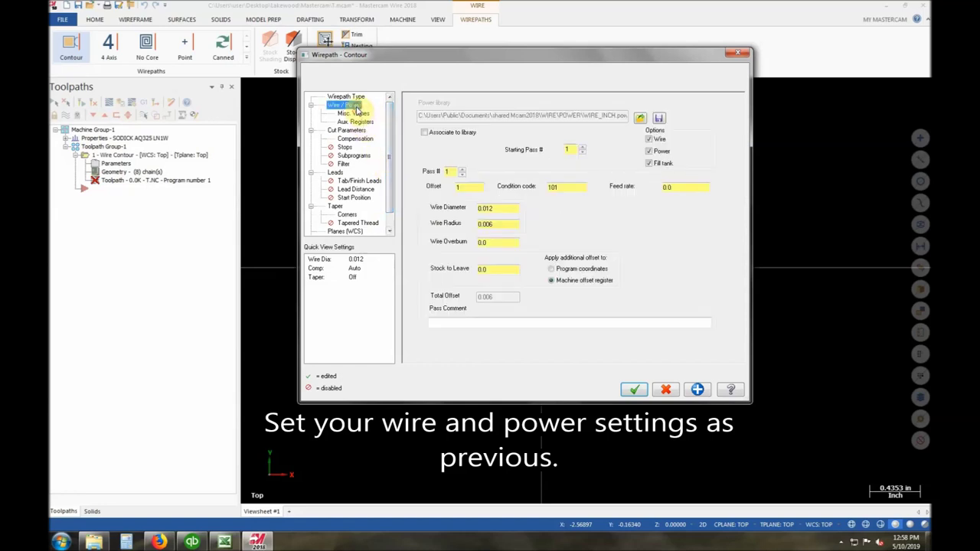
{"action": "left_click", "coordinate": [346, 97]}
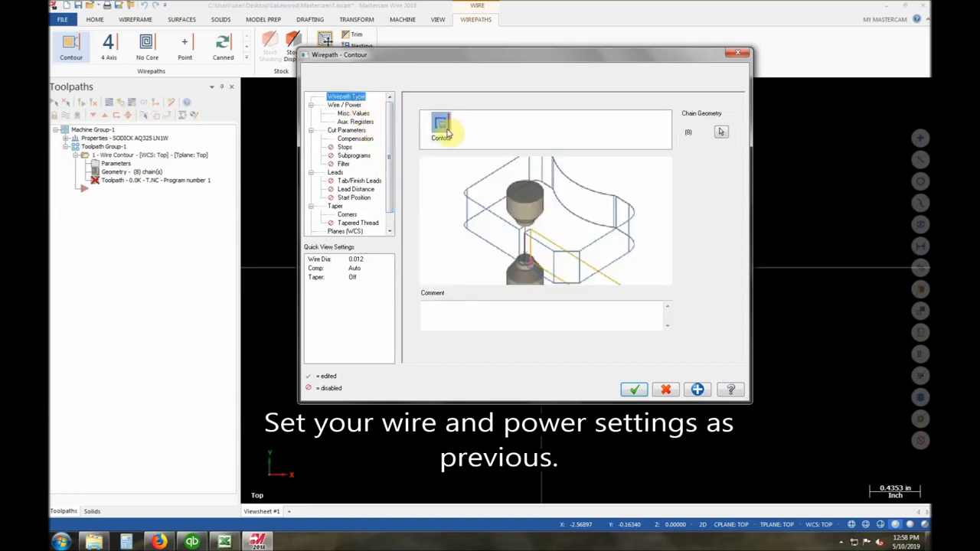
{"action": "left_click", "coordinate": [346, 105]}
{"action": "left_click_drag", "start_coordinate": [567, 185], "coordinate": [522, 186]}
{"action": "type", "text": "001"}
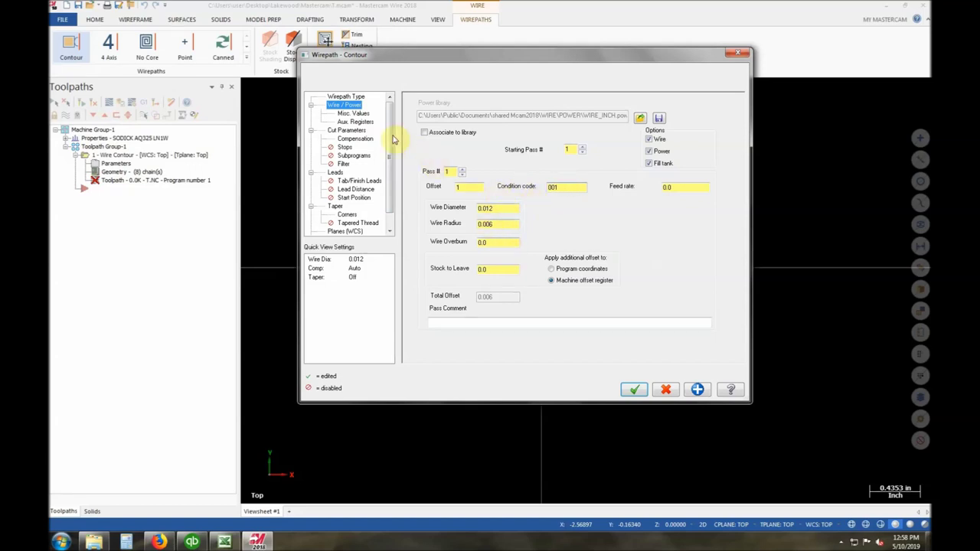
Step: Turn on tabs in Cut Parameters with a tab width of 0.03
{"action": "left_click", "coordinate": [346, 130]}
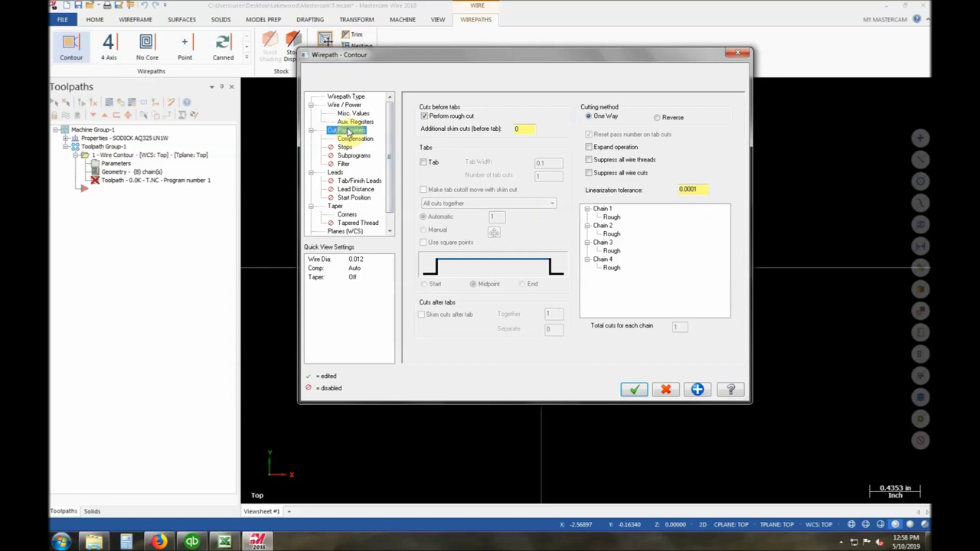
{"action": "left_click", "coordinate": [424, 163]}
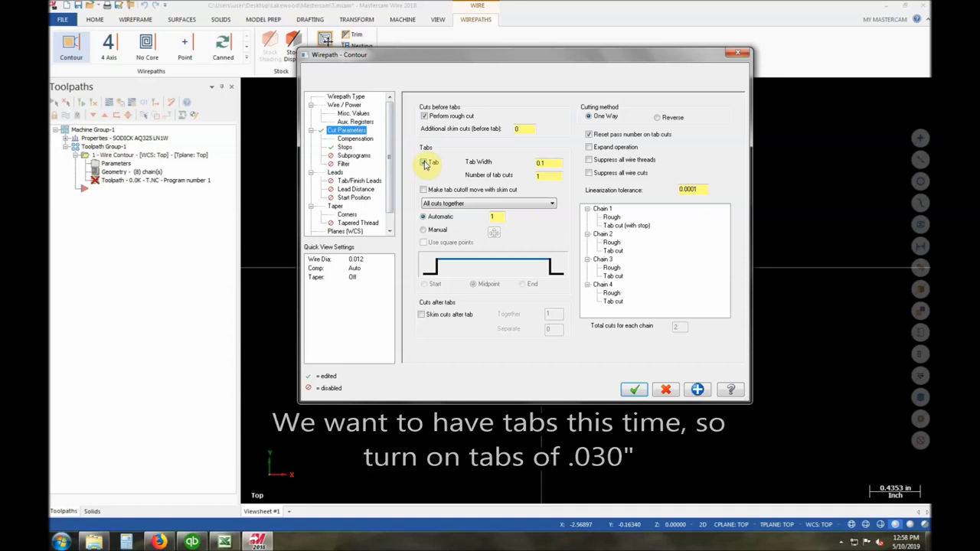
{"action": "type", "text": "."}
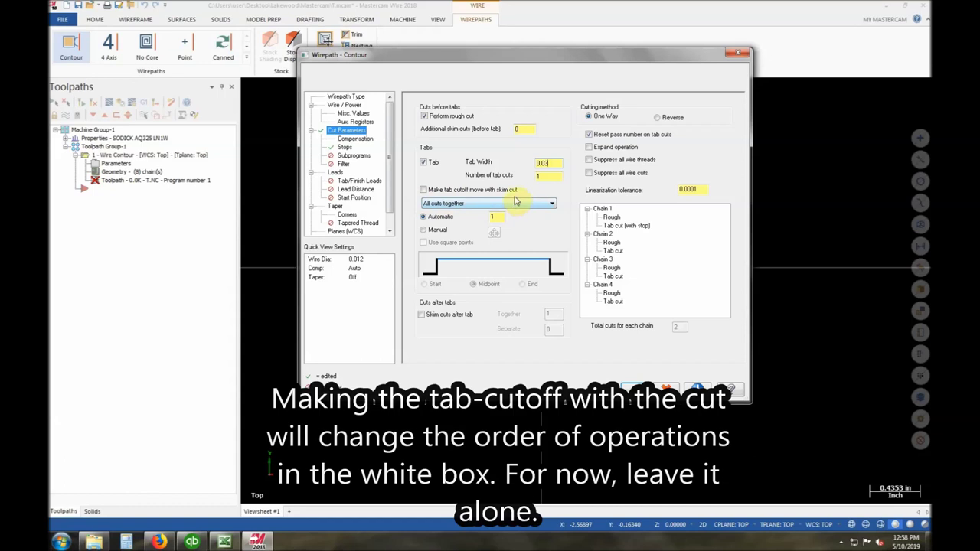
{"action": "left_click", "coordinate": [354, 140]}
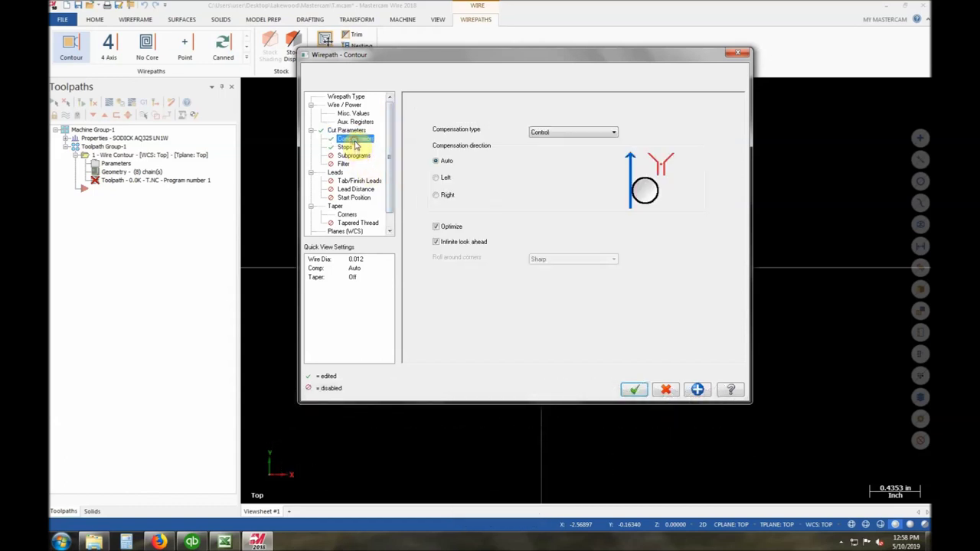
Step: Set compensation type to Computer and generate a stop before each tab cut
{"action": "left_click", "coordinate": [564, 132]}
{"action": "left_click", "coordinate": [563, 142]}
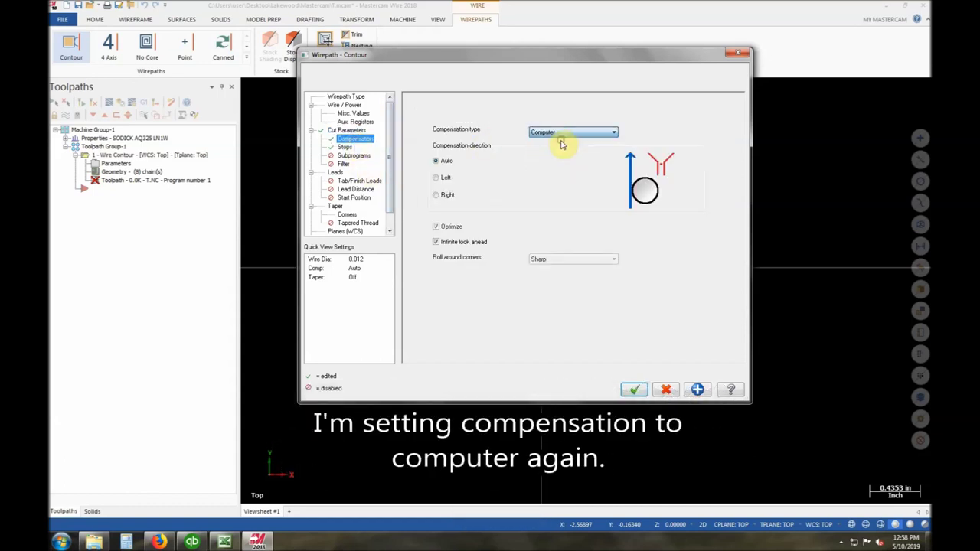
{"action": "left_click", "coordinate": [345, 147]}
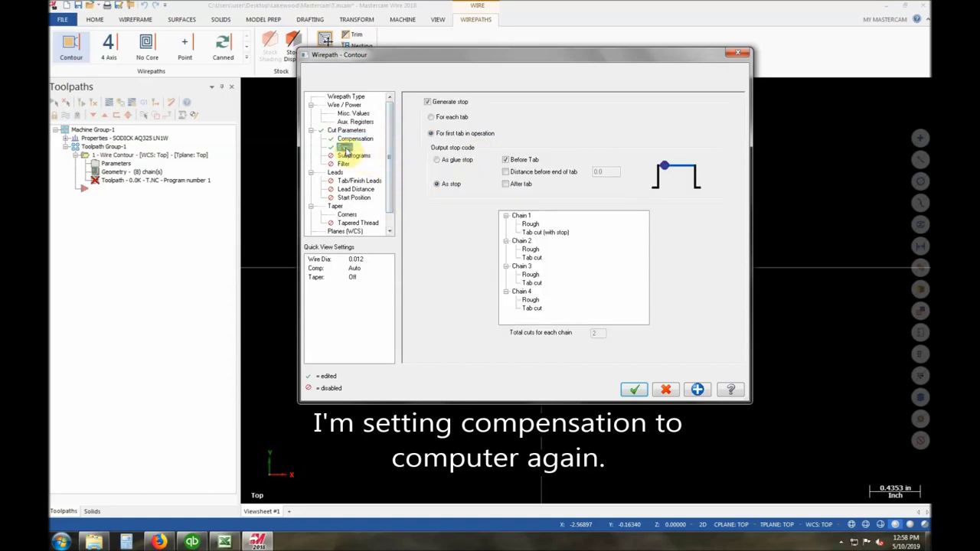
{"action": "left_click", "coordinate": [448, 120]}
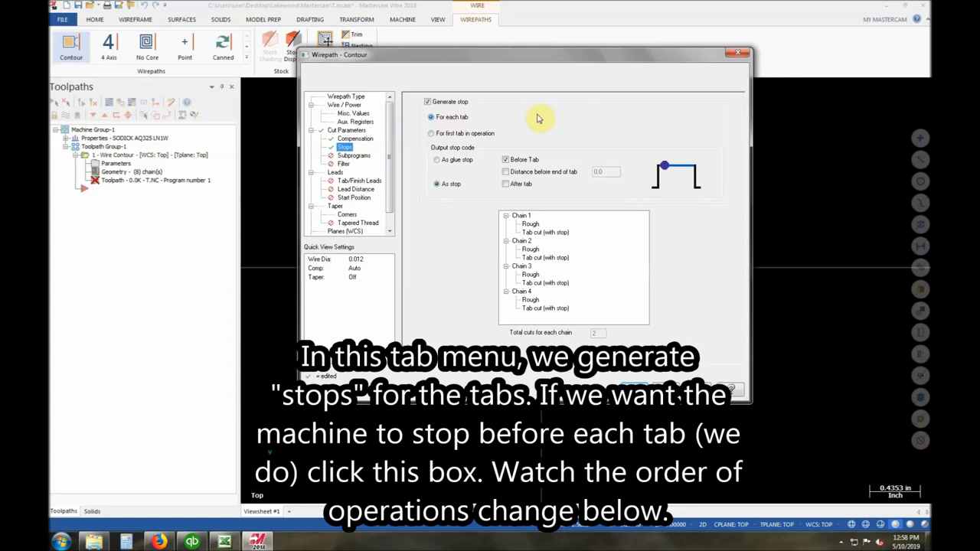
Step: Enable max lead out of 0.01 and uncheck tab cuts without dropout
{"action": "left_click", "coordinate": [335, 172]}
{"action": "left_click", "coordinate": [450, 274]}
{"action": "left_click", "coordinate": [530, 272]}
{"action": "type", "text": "1"}
{"action": "left_click", "coordinate": [441, 312]}
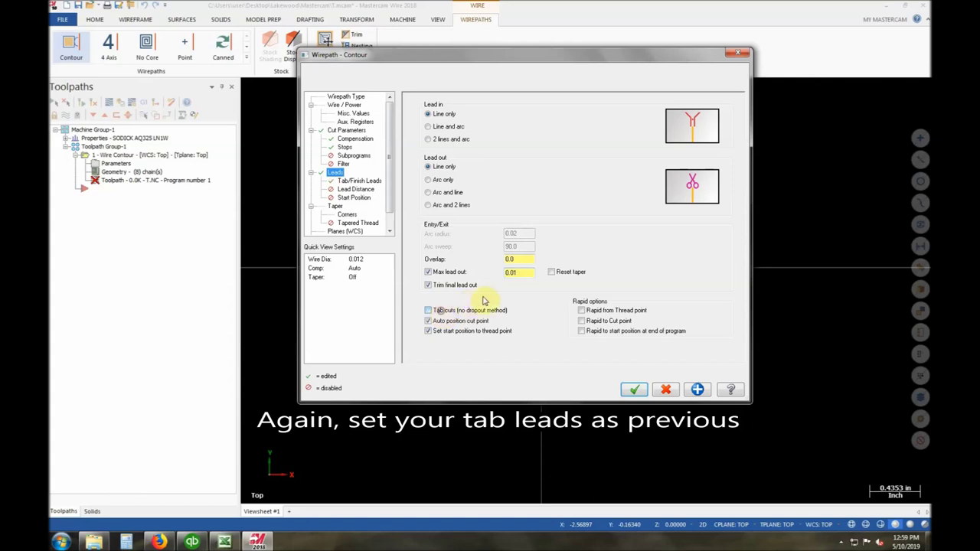
Step: Set tab-cut max lead out 0.01, finish overlap 0.01 and finish max lead out 0.02
{"action": "left_click", "coordinate": [373, 184]}
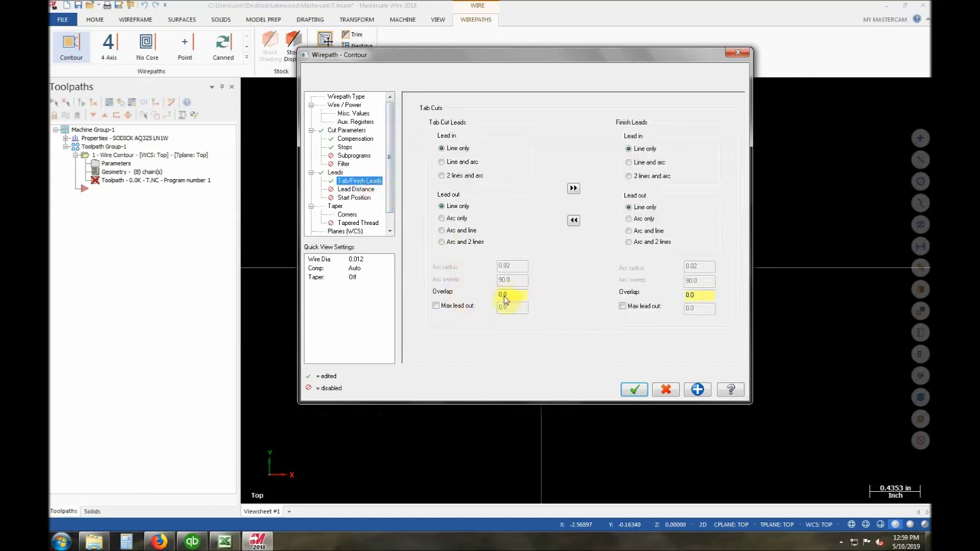
{"action": "left_click", "coordinate": [443, 306]}
{"action": "type", "text": "1"}
{"action": "left_click", "coordinate": [700, 293]}
{"action": "type", "text": "1"}
{"action": "left_click", "coordinate": [647, 306]}
{"action": "type", "text": "2"}
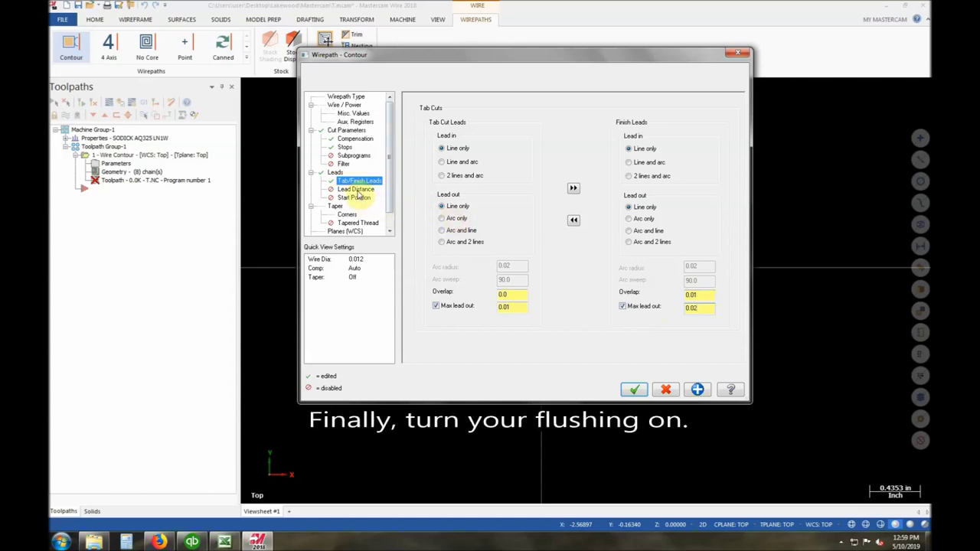
Step: Turn flushing On and accept the wire contour parameters
{"action": "left_click", "coordinate": [337, 208]}
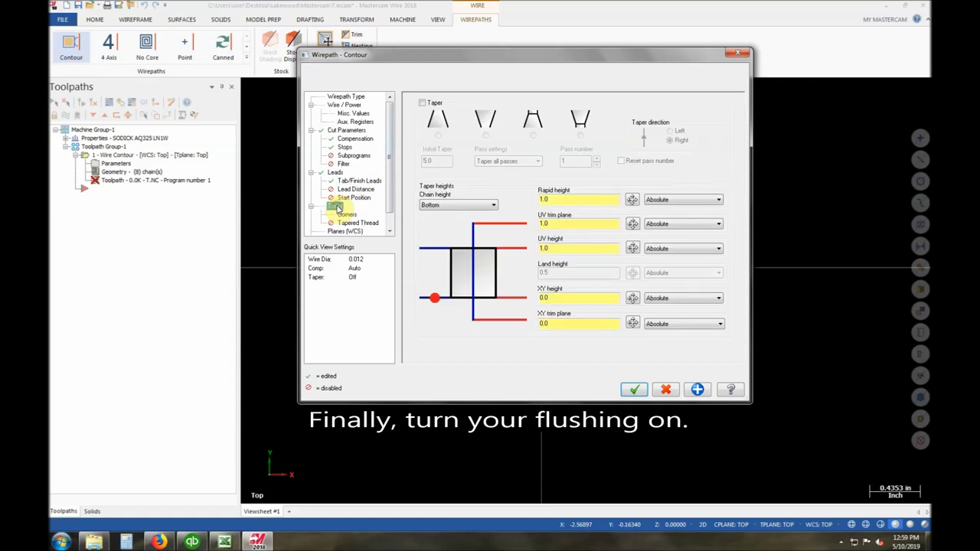
{"action": "left_click_drag", "start_coordinate": [388, 164], "coordinate": [389, 191]}
{"action": "left_click", "coordinate": [338, 231]}
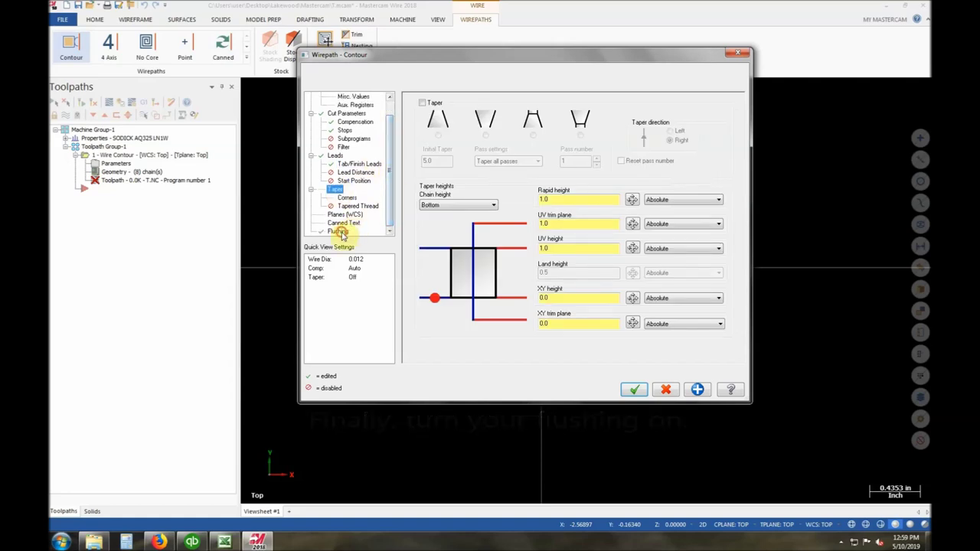
{"action": "left_click", "coordinate": [583, 157]}
{"action": "left_click", "coordinate": [580, 172]}
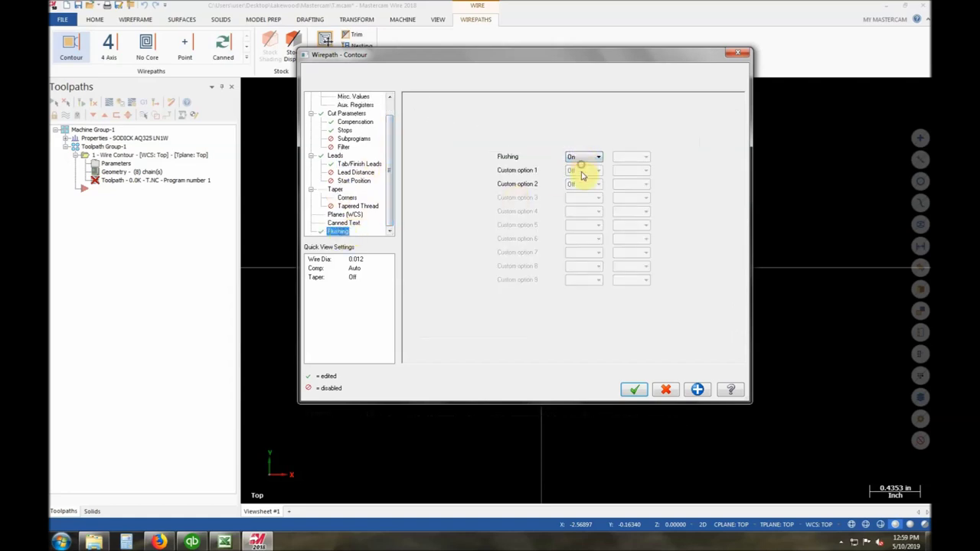
{"action": "left_click", "coordinate": [635, 390]}
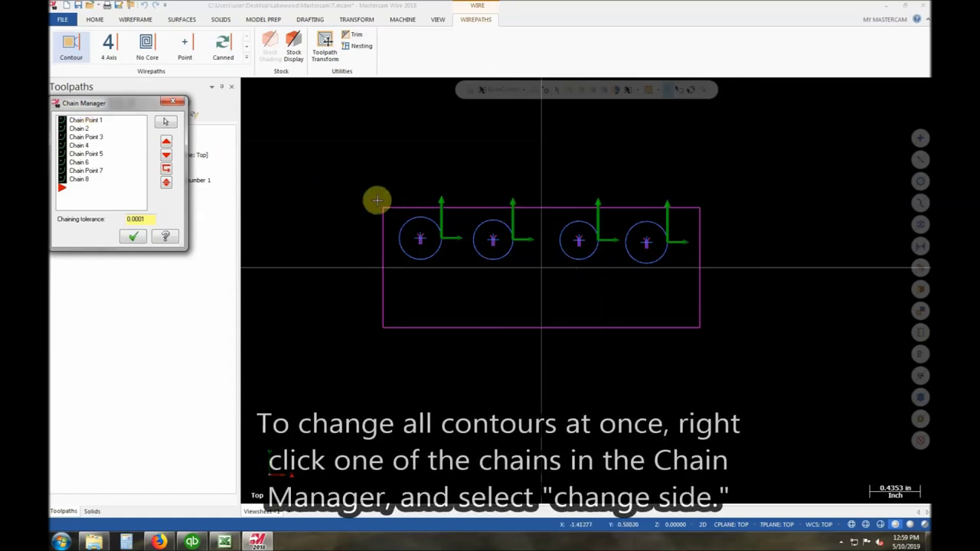
Step: Switch the hole chains to the opposite cutting side and reverse the first chain
{"action": "right_click", "coordinate": [91, 129]}
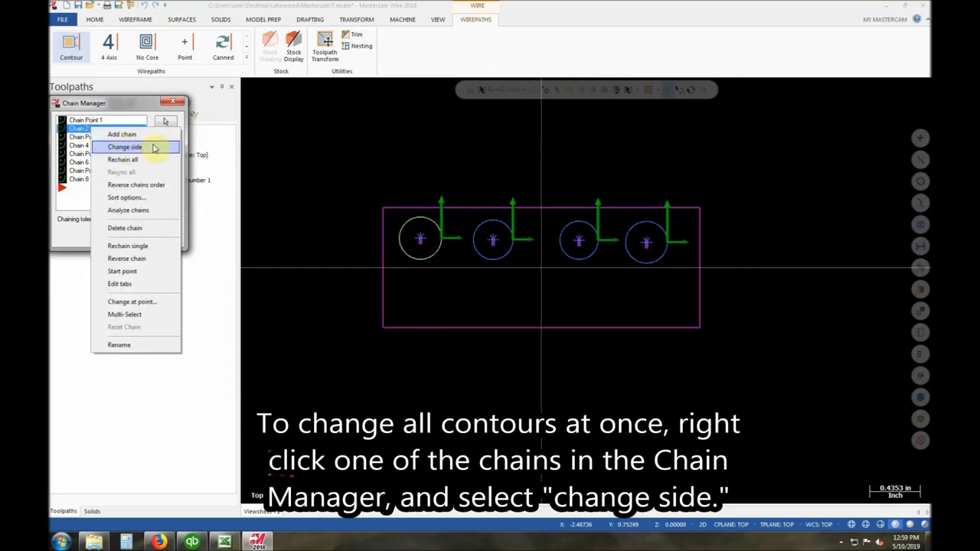
{"action": "left_click", "coordinate": [153, 148]}
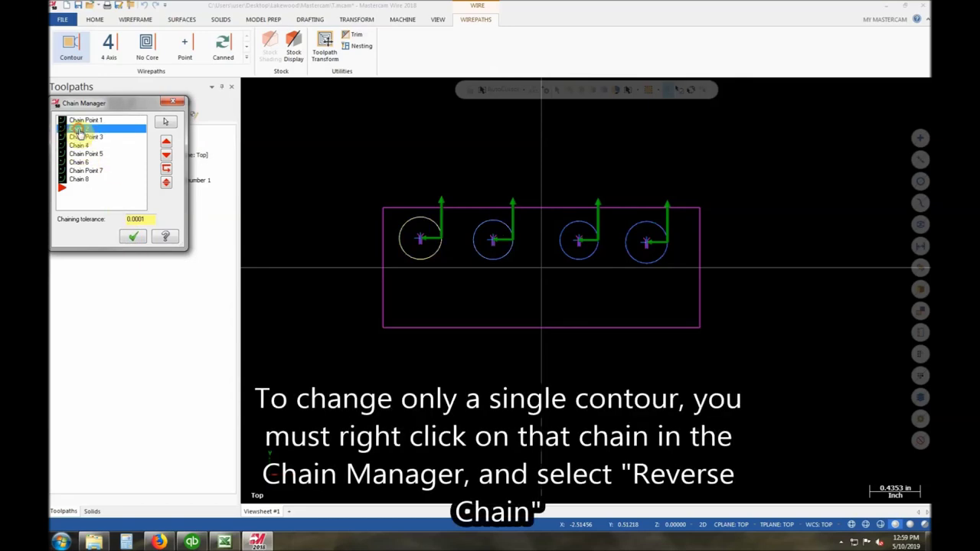
{"action": "right_click", "coordinate": [80, 133]}
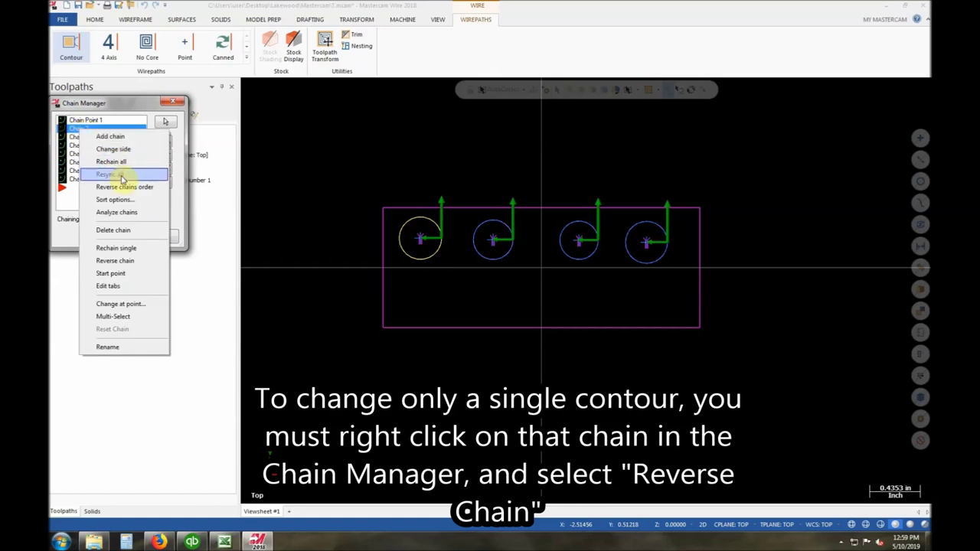
{"action": "left_click", "coordinate": [142, 263]}
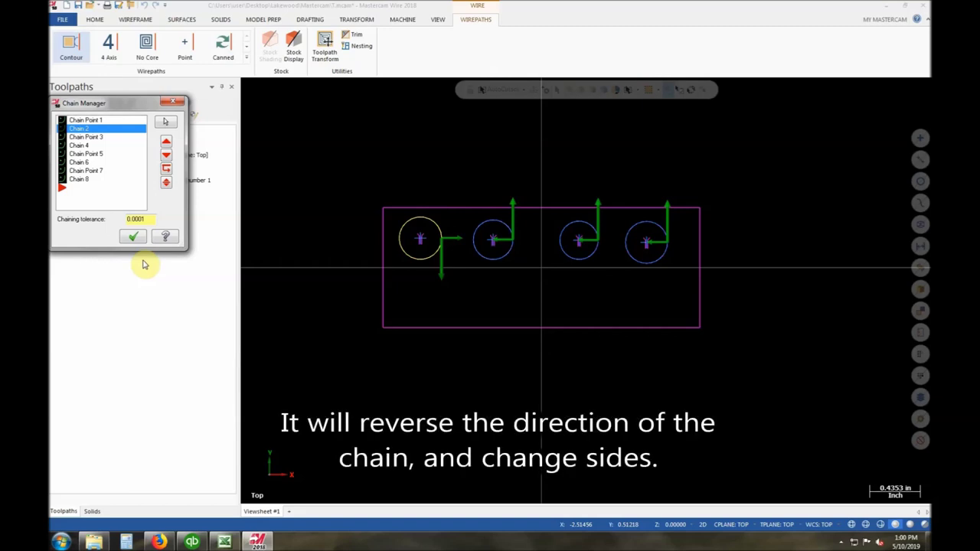
Step: Toggle the first chain's direction until correct, then accept the chains
{"action": "right_click", "coordinate": [92, 130]}
{"action": "left_click", "coordinate": [148, 262]}
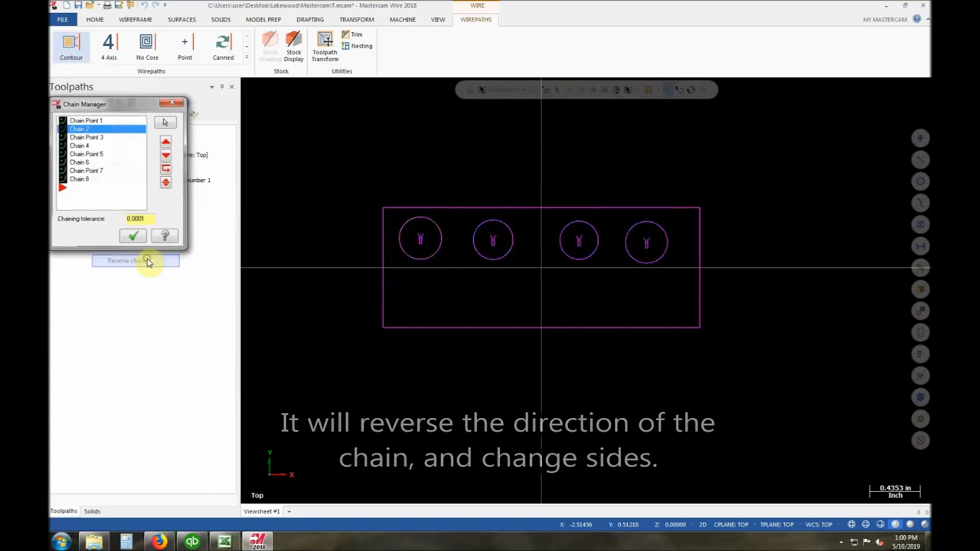
{"action": "right_click", "coordinate": [92, 135]}
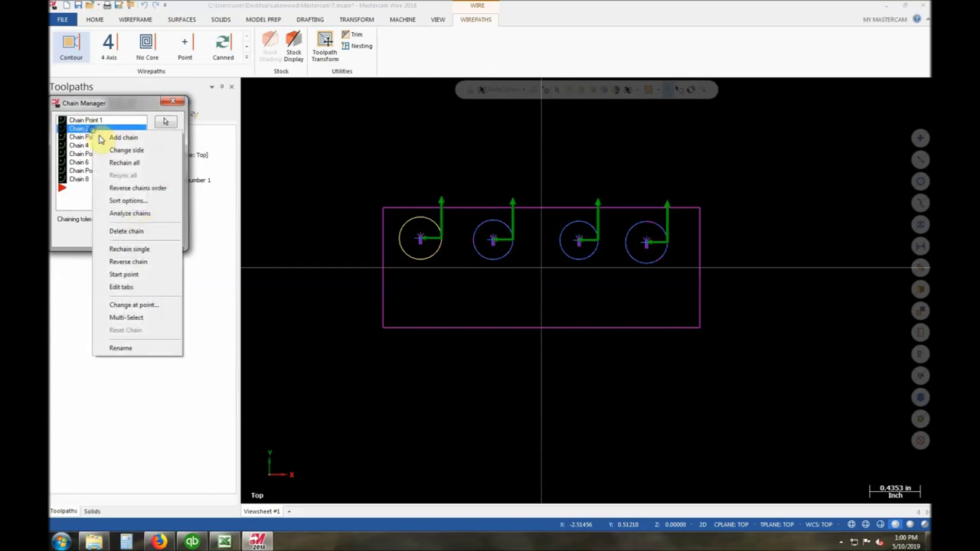
{"action": "left_click", "coordinate": [148, 258]}
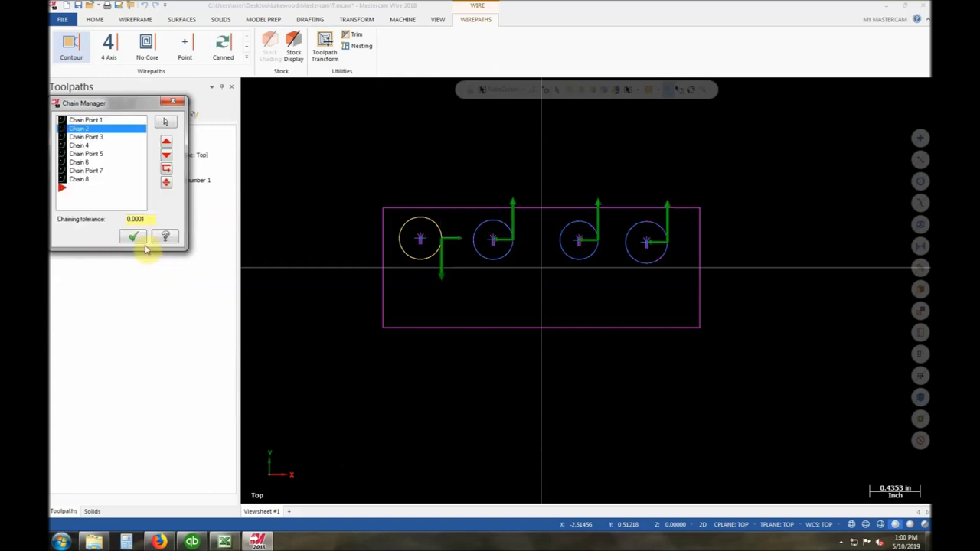
{"action": "right_click", "coordinate": [92, 134]}
{"action": "left_click", "coordinate": [146, 262]}
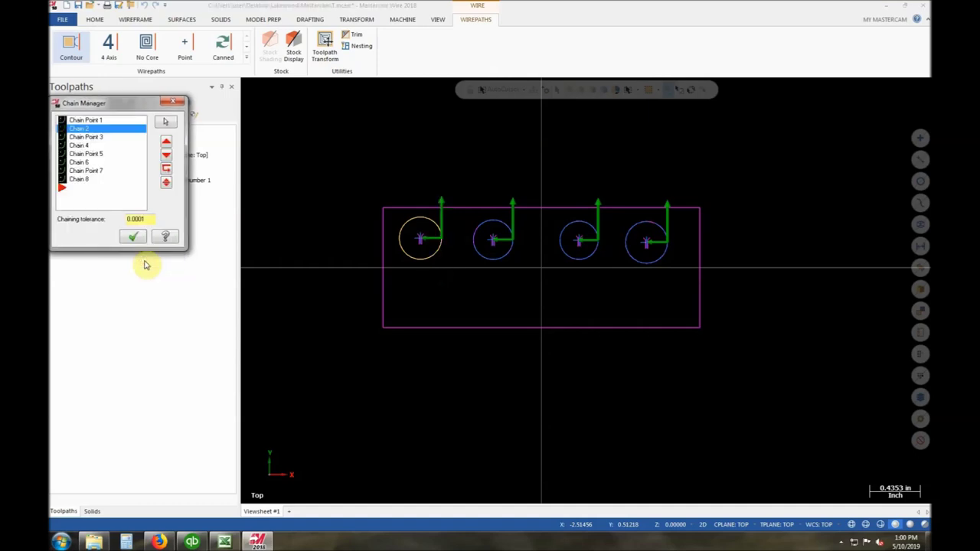
{"action": "left_click", "coordinate": [134, 238]}
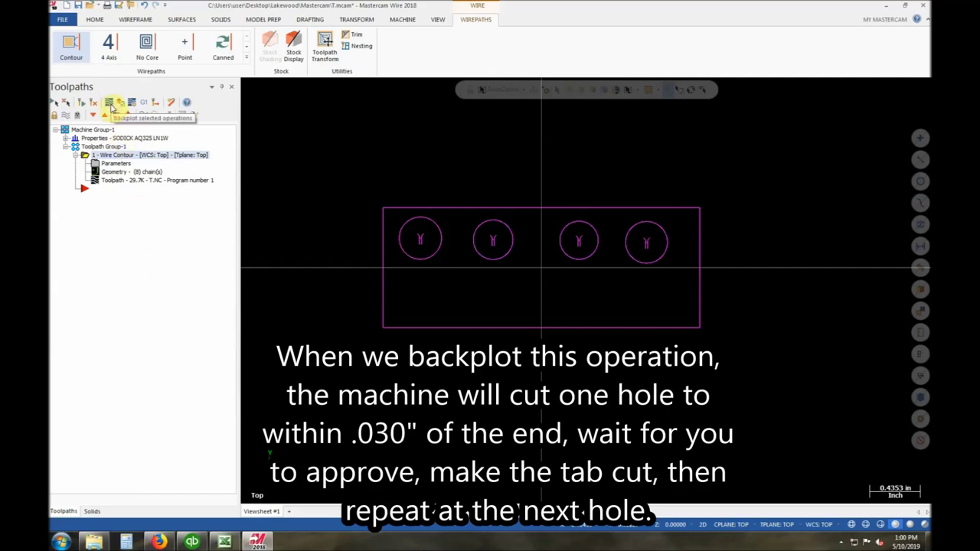
Step: Display the contour toolpath and run a backplot, zooming in to watch the first hole roughed
{"action": "left_click", "coordinate": [67, 117]}
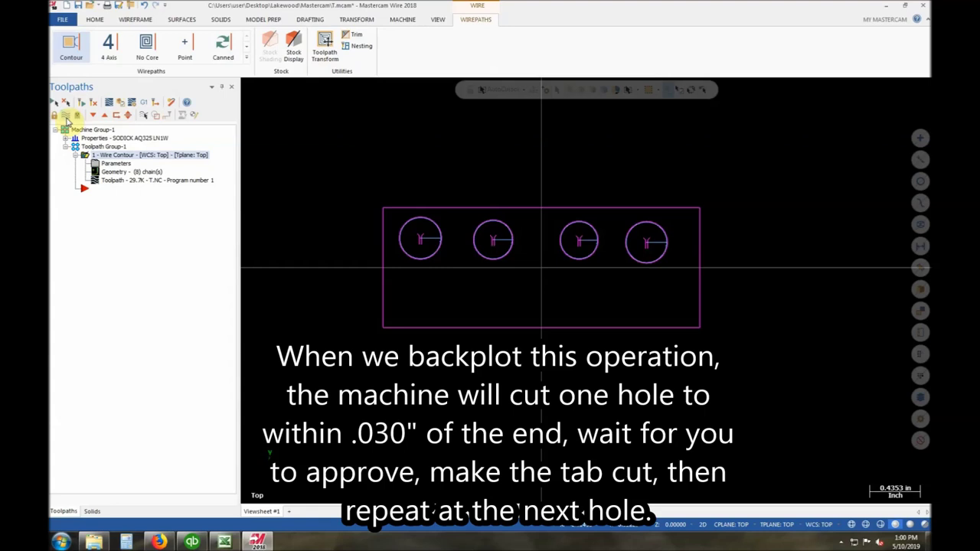
{"action": "left_click", "coordinate": [109, 102]}
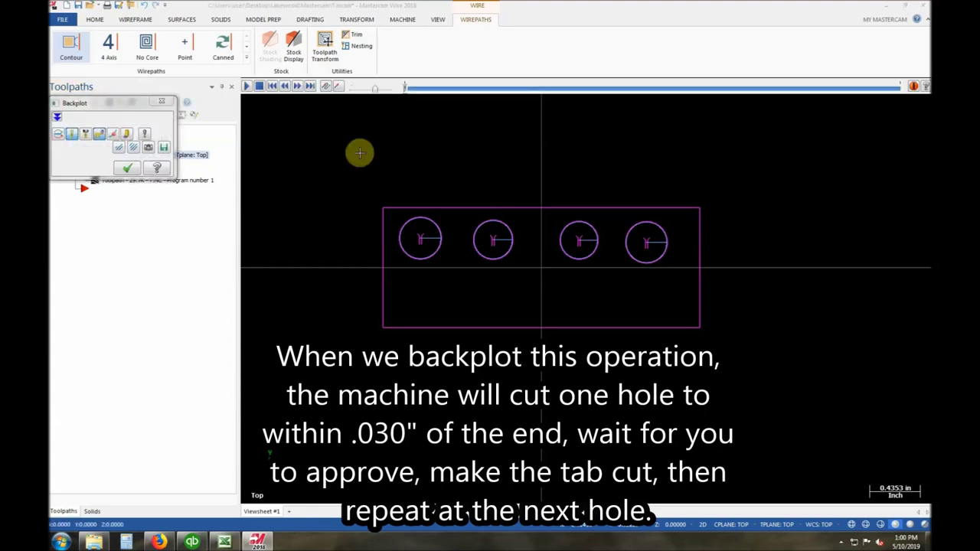
{"action": "scroll", "coordinate": [466, 234], "scroll_direction": "up", "scroll_amount": 2}
{"action": "scroll", "coordinate": [437, 232], "scroll_direction": "up", "scroll_amount": 1}
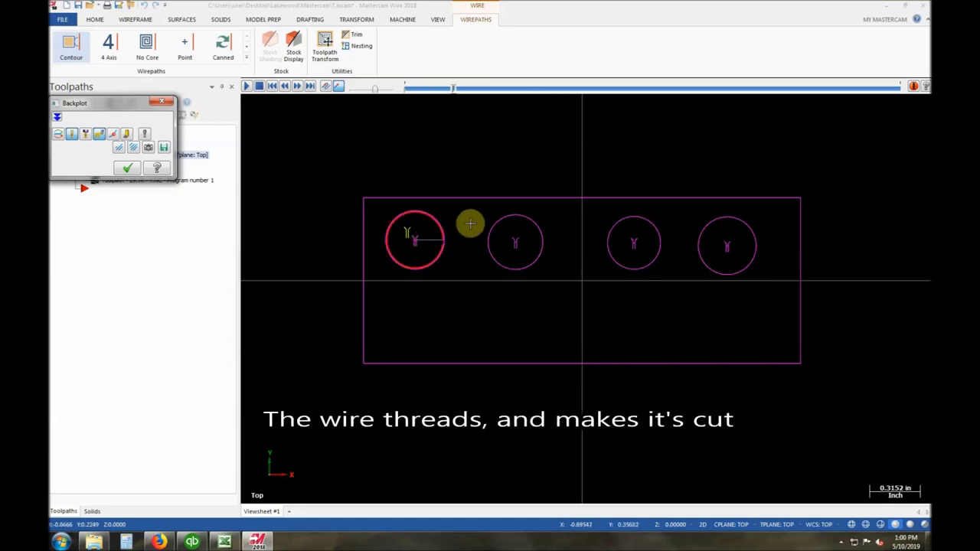
{"action": "scroll", "coordinate": [425, 236], "scroll_direction": "up", "scroll_amount": 2}
{"action": "scroll", "coordinate": [422, 237], "scroll_direction": "up", "scroll_amount": 5}
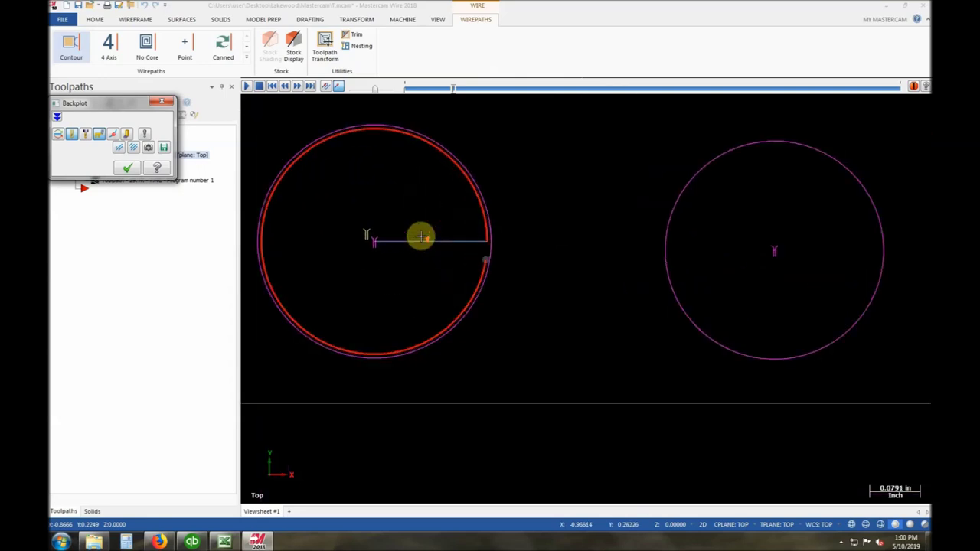
{"action": "scroll", "coordinate": [422, 237], "scroll_direction": "up", "scroll_amount": 1}
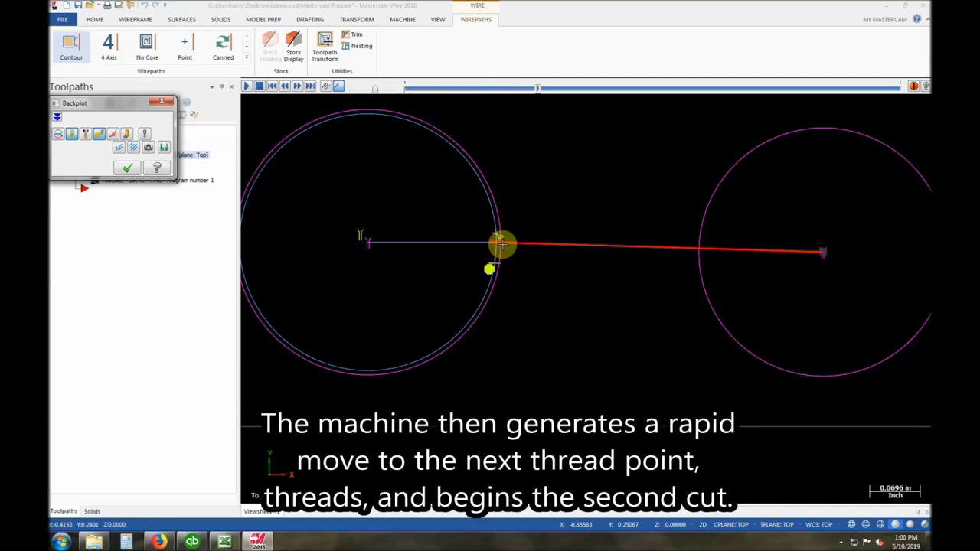
{"action": "scroll", "coordinate": [523, 242], "scroll_direction": "down", "scroll_amount": 1}
{"action": "scroll", "coordinate": [536, 241], "scroll_direction": "down", "scroll_amount": 2}
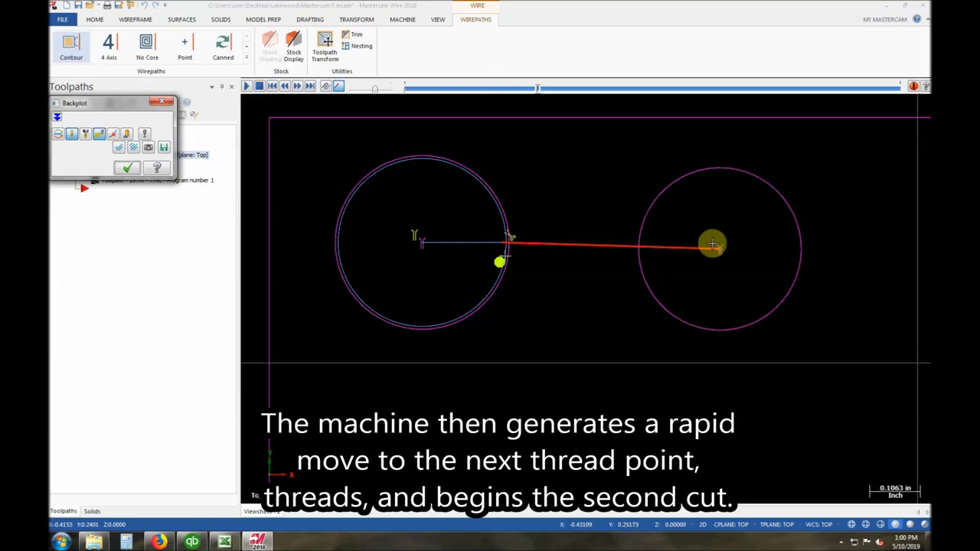
{"action": "scroll", "coordinate": [726, 305], "scroll_direction": "down", "scroll_amount": 1}
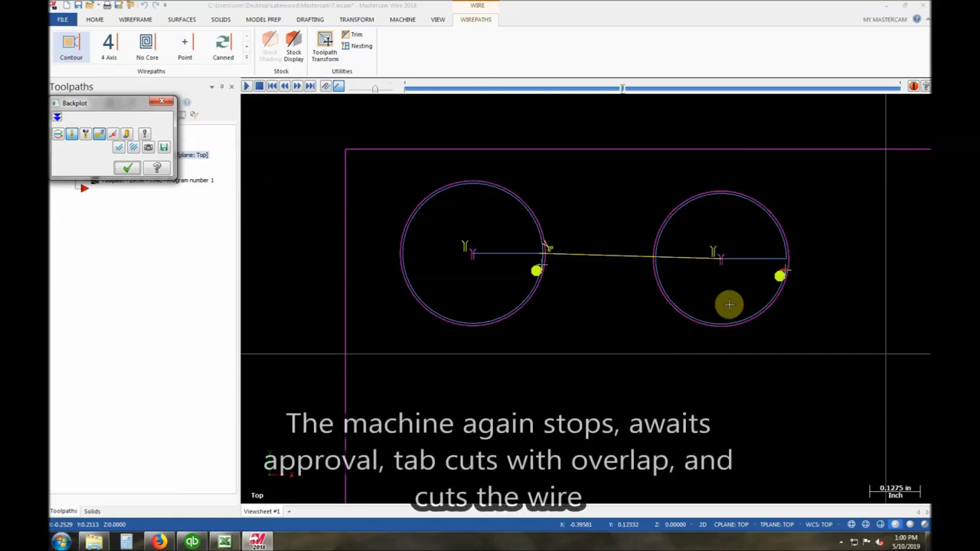
Step: Continue the backplot past the stop, then close it and bring all four holes into view
{"action": "left_click", "coordinate": [647, 342]}
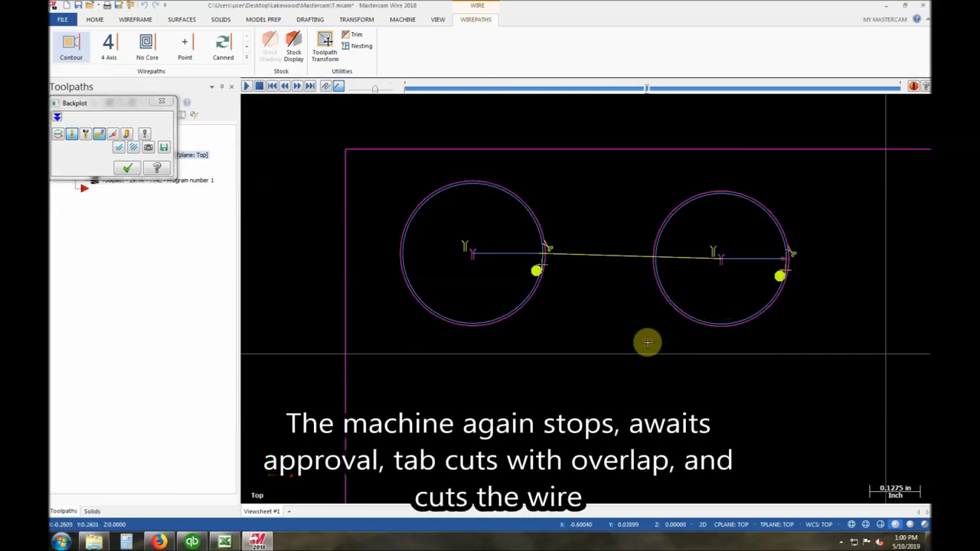
{"action": "key", "text": "Right"}
{"action": "key", "text": "Right"}
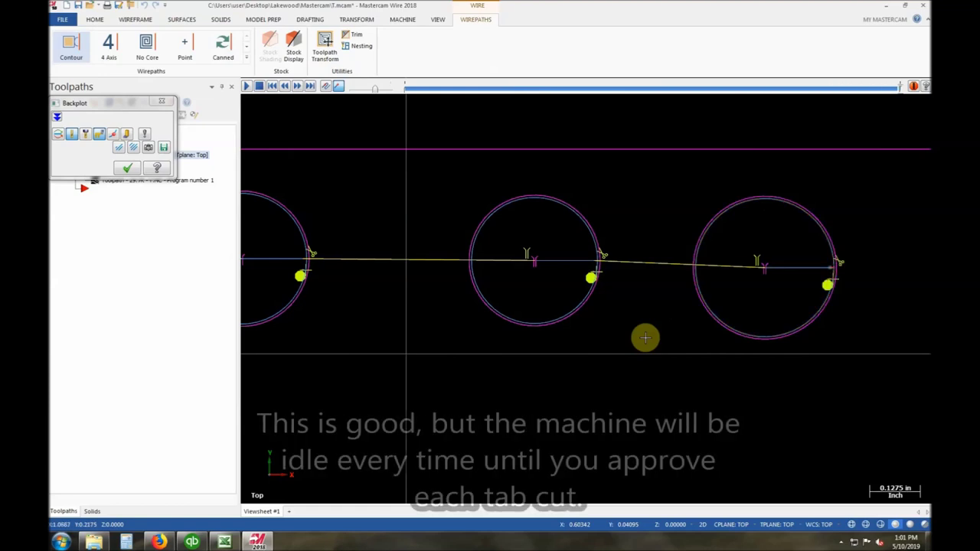
{"action": "left_click", "coordinate": [128, 169]}
{"action": "scroll", "coordinate": [367, 230], "scroll_direction": "down", "scroll_amount": 1}
{"action": "scroll", "coordinate": [370, 228], "scroll_direction": "down", "scroll_amount": 1}
{"action": "key", "text": "Right"}
{"action": "key", "text": "Left"}
{"action": "key", "text": "Right"}
{"action": "key", "text": "Right"}
{"action": "scroll", "coordinate": [446, 262], "scroll_direction": "down", "scroll_amount": 1}
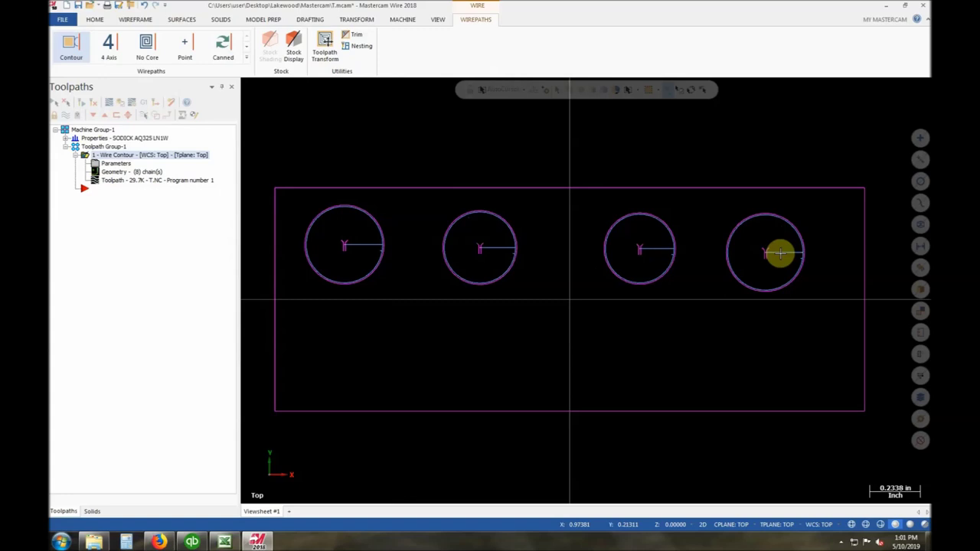
Step: Set the contour's tab ordering to 'Rough, tab and finish separately' and regenerate the toolpath
{"action": "left_click", "coordinate": [117, 163]}
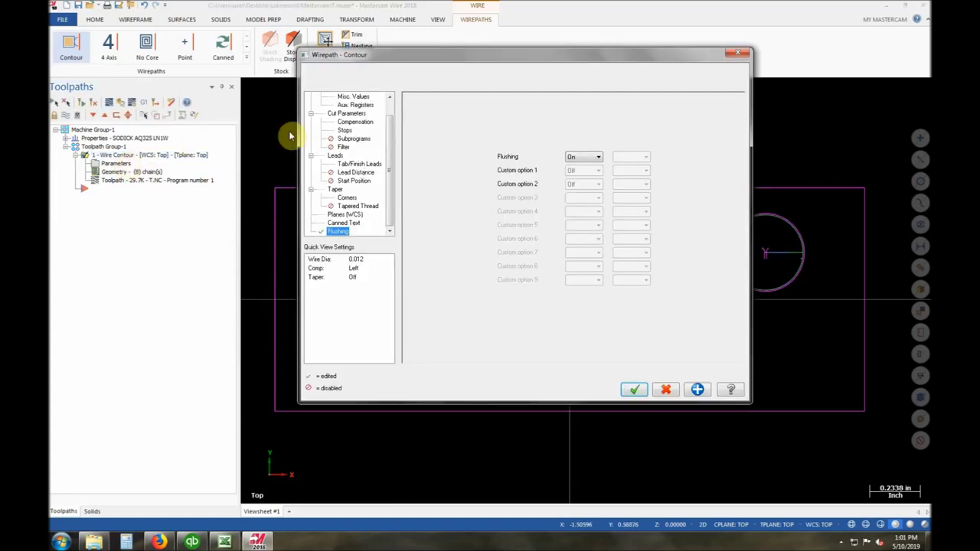
{"action": "left_click", "coordinate": [352, 114]}
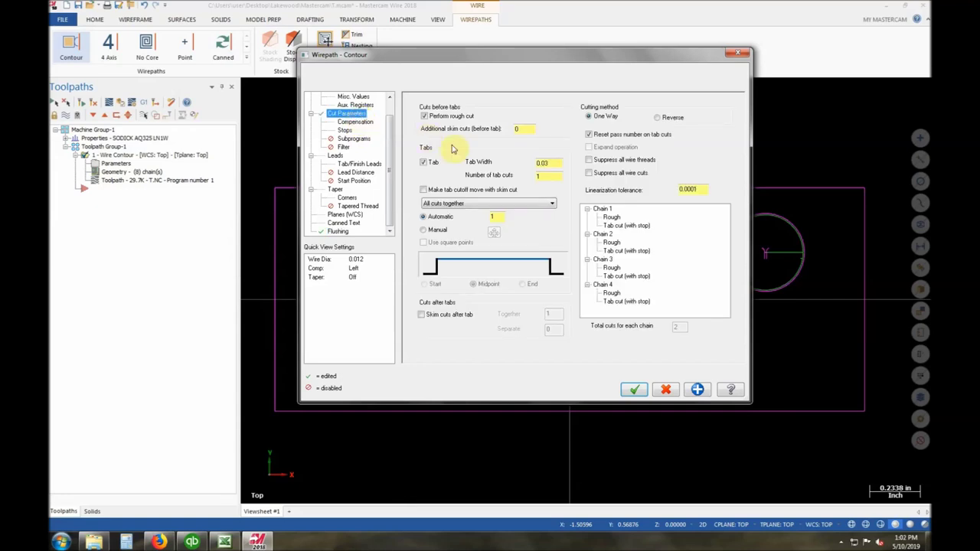
{"action": "left_click", "coordinate": [459, 205]}
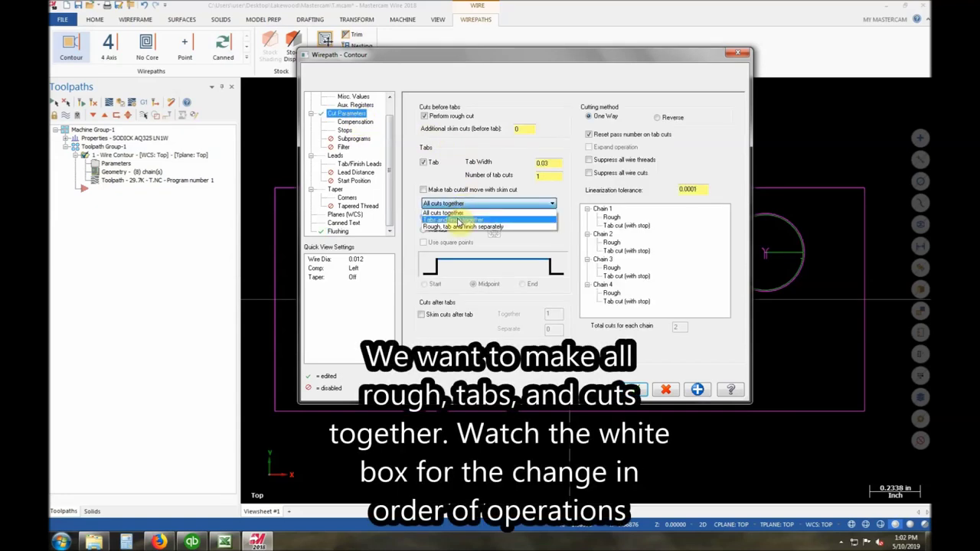
{"action": "left_click", "coordinate": [459, 227]}
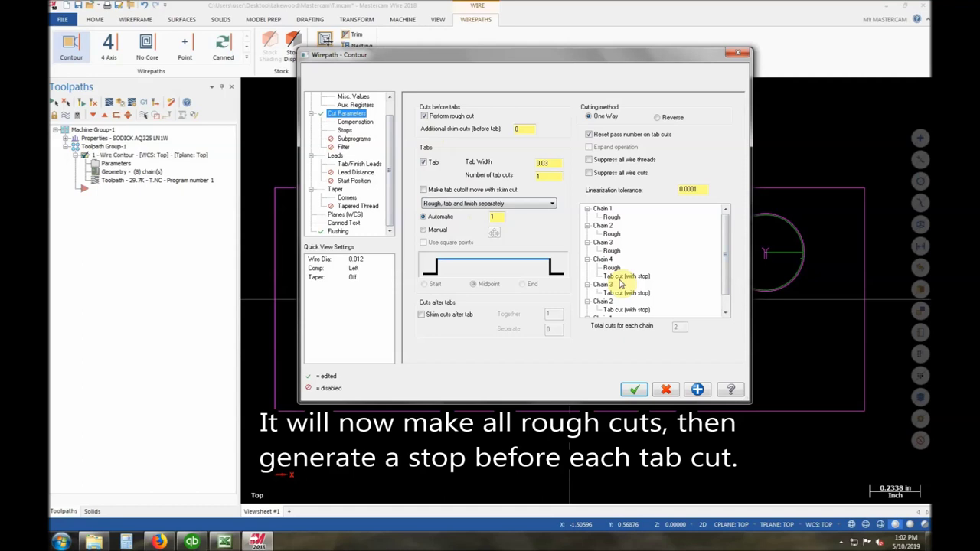
{"action": "left_click", "coordinate": [425, 190]}
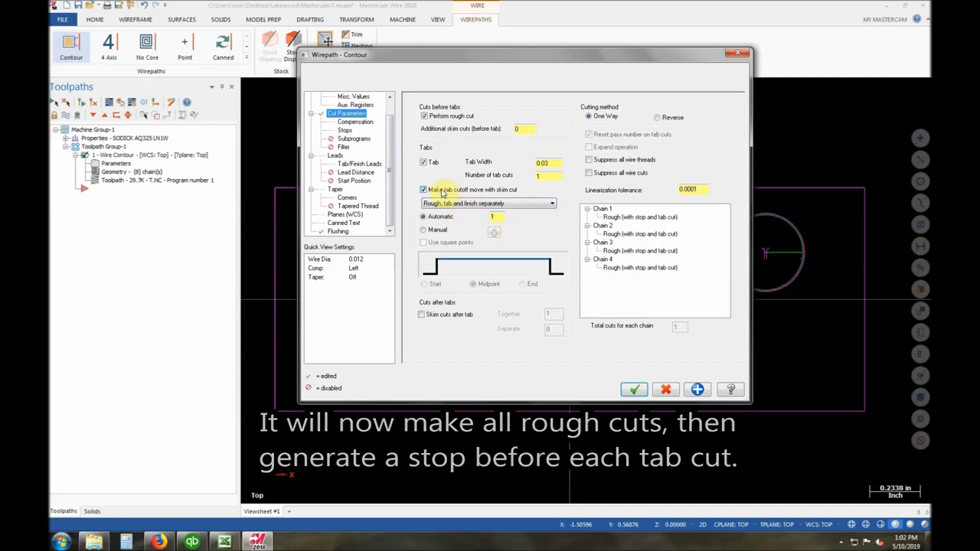
{"action": "left_click", "coordinate": [425, 190]}
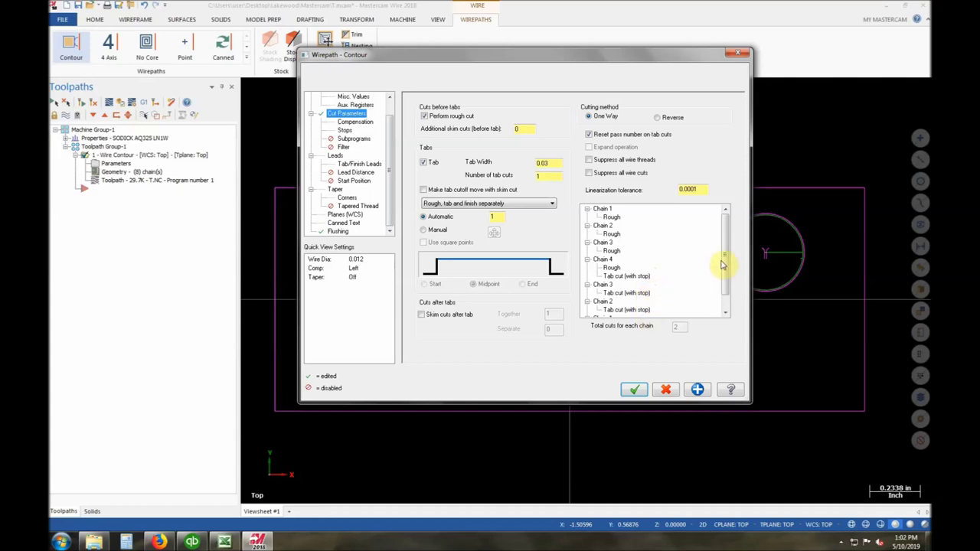
{"action": "left_click_drag", "start_coordinate": [724, 260], "coordinate": [724, 274]}
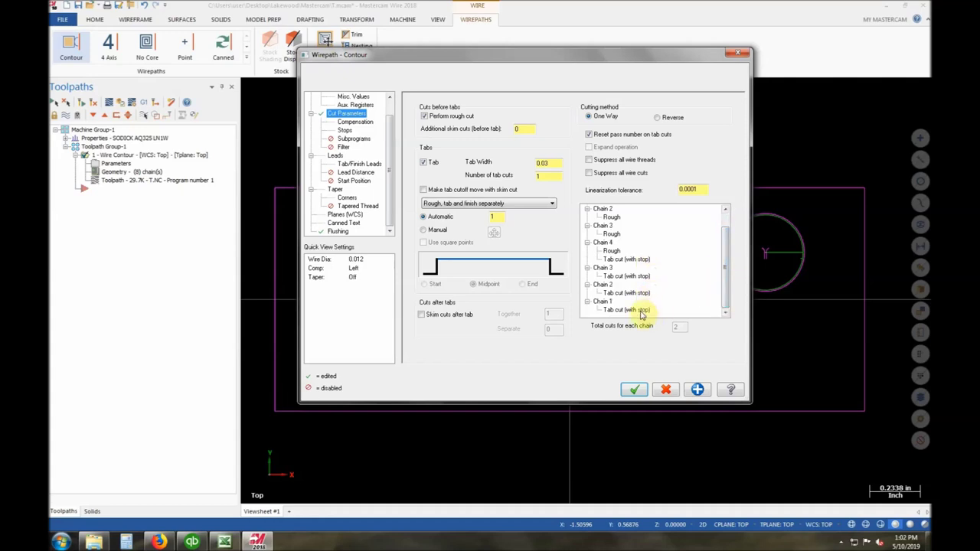
{"action": "left_click", "coordinate": [634, 390]}
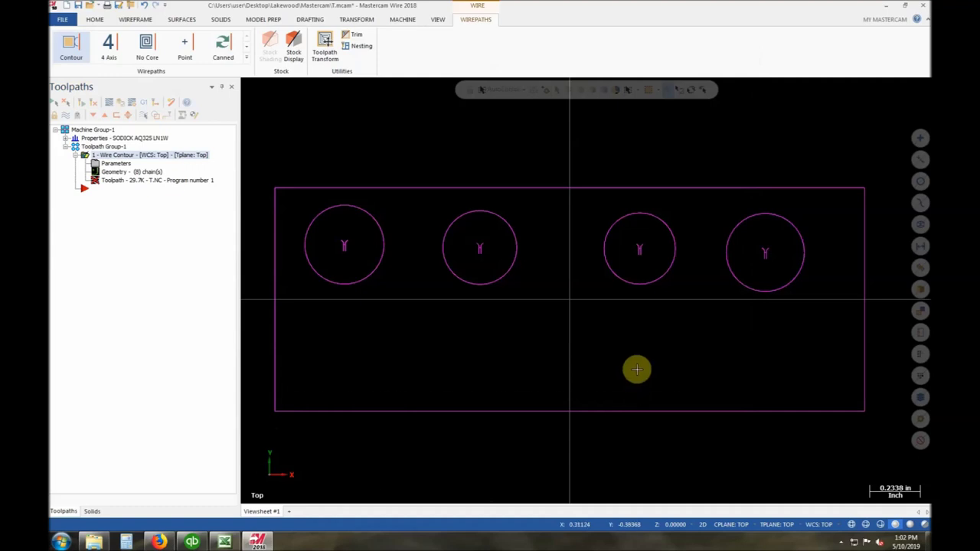
{"action": "left_click", "coordinate": [93, 102]}
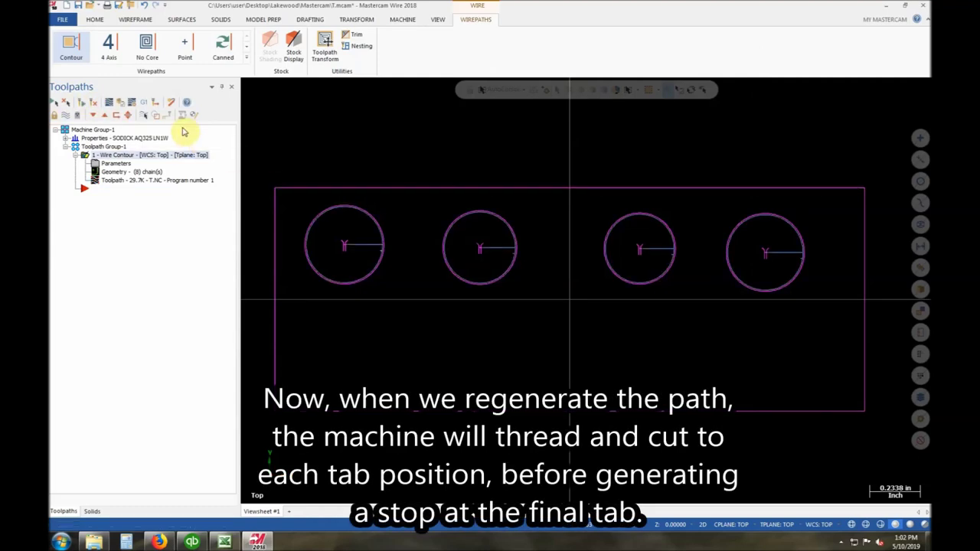
{"action": "left_click", "coordinate": [109, 102]}
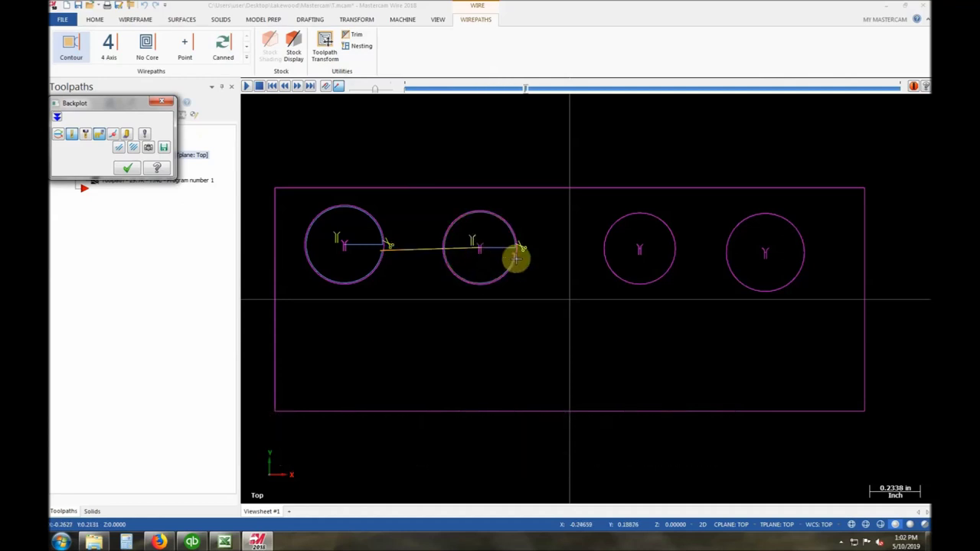
{"action": "scroll", "coordinate": [376, 247], "scroll_direction": "up", "scroll_amount": 3}
{"action": "scroll", "coordinate": [376, 247], "scroll_direction": "up", "scroll_amount": 2}
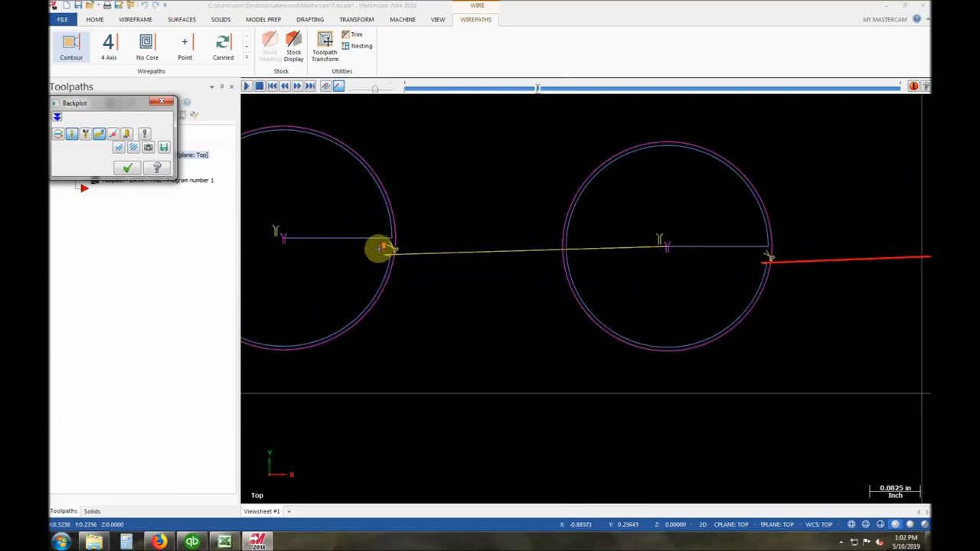
{"action": "left_click", "coordinate": [660, 265]}
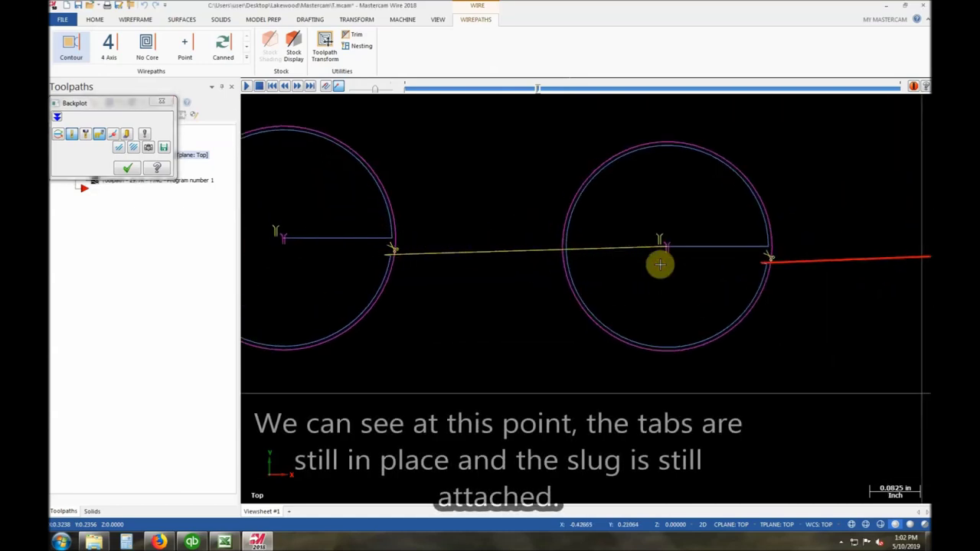
{"action": "scroll", "coordinate": [629, 315], "scroll_direction": "down", "scroll_amount": 2}
{"action": "key", "text": "Right"}
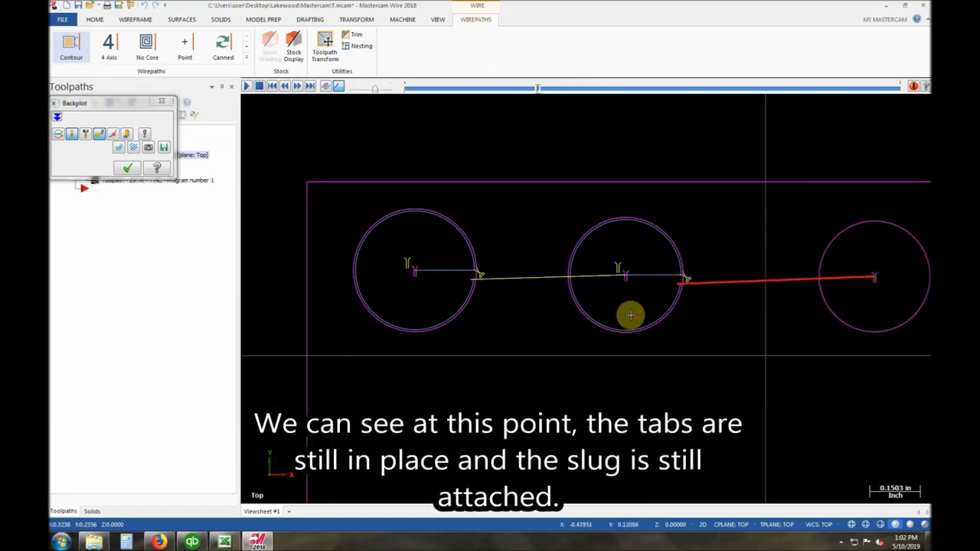
{"action": "key", "text": "Right"}
{"action": "scroll", "coordinate": [643, 323], "scroll_direction": "down", "scroll_amount": 1}
{"action": "scroll", "coordinate": [643, 323], "scroll_direction": "down", "scroll_amount": 1}
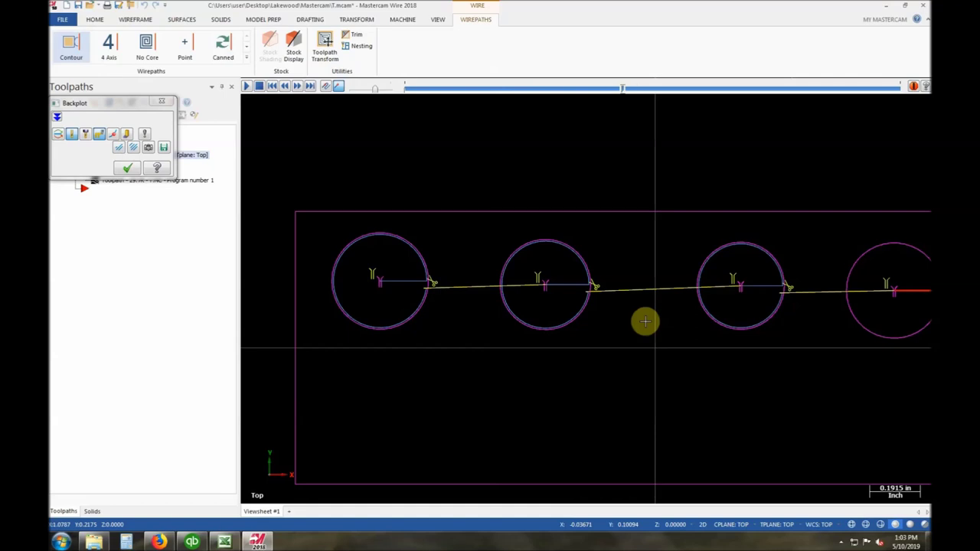
{"action": "key", "text": "Right"}
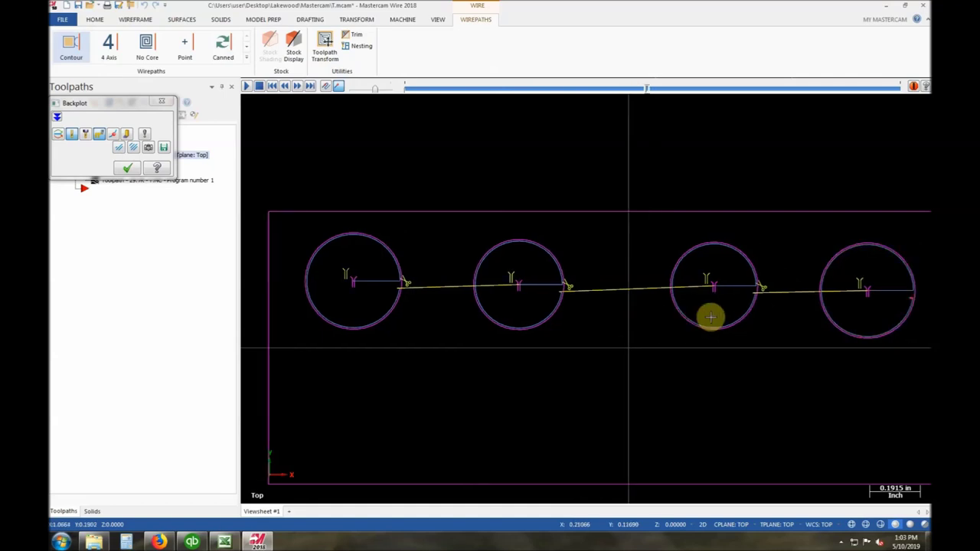
{"action": "key", "text": "Right"}
{"action": "key", "text": "Right"}
{"action": "scroll", "coordinate": [866, 285], "scroll_direction": "up", "scroll_amount": 1}
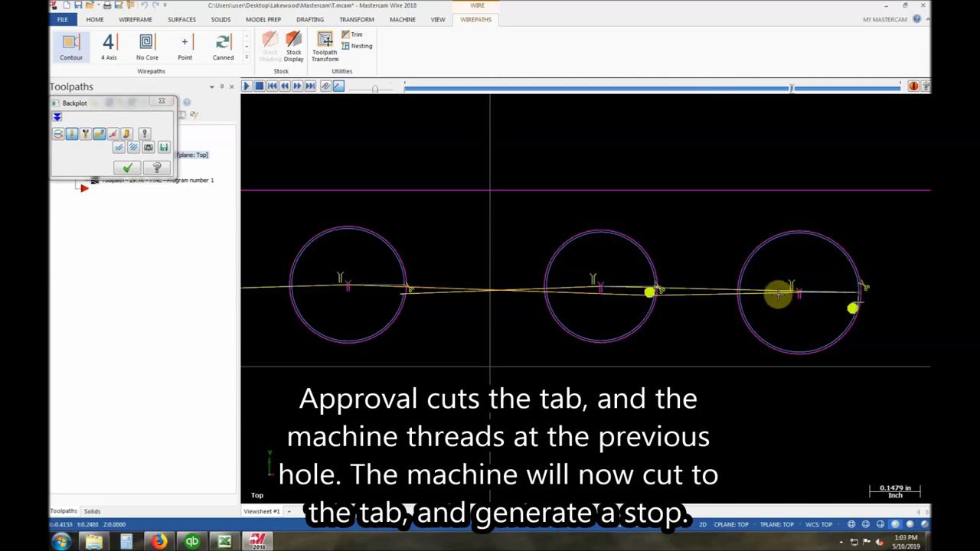
{"action": "scroll", "coordinate": [357, 286], "scroll_direction": "up", "scroll_amount": 3}
{"action": "scroll", "coordinate": [372, 286], "scroll_direction": "up", "scroll_amount": 3}
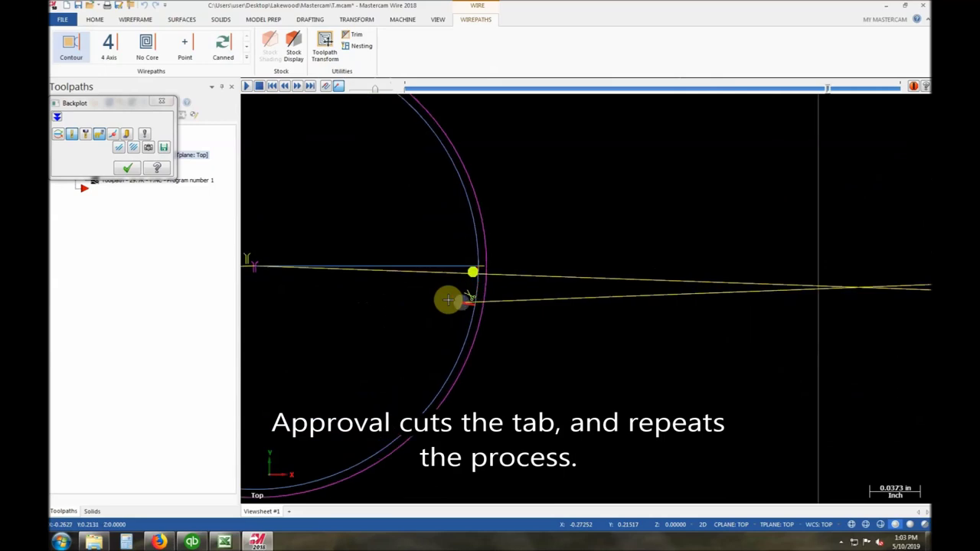
{"action": "scroll", "coordinate": [448, 298], "scroll_direction": "down", "scroll_amount": 1}
{"action": "scroll", "coordinate": [437, 294], "scroll_direction": "down", "scroll_amount": 1}
{"action": "scroll", "coordinate": [452, 290], "scroll_direction": "down", "scroll_amount": 1}
{"action": "scroll", "coordinate": [457, 289], "scroll_direction": "down", "scroll_amount": 1}
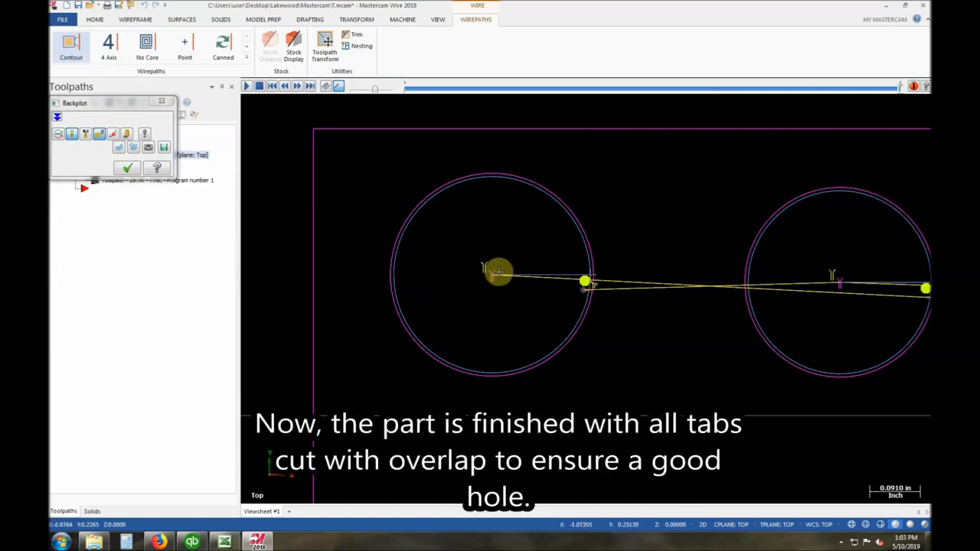
{"action": "scroll", "coordinate": [612, 292], "scroll_direction": "down", "scroll_amount": 1}
{"action": "scroll", "coordinate": [617, 293], "scroll_direction": "down", "scroll_amount": 1}
{"action": "scroll", "coordinate": [617, 292], "scroll_direction": "down", "scroll_amount": 1}
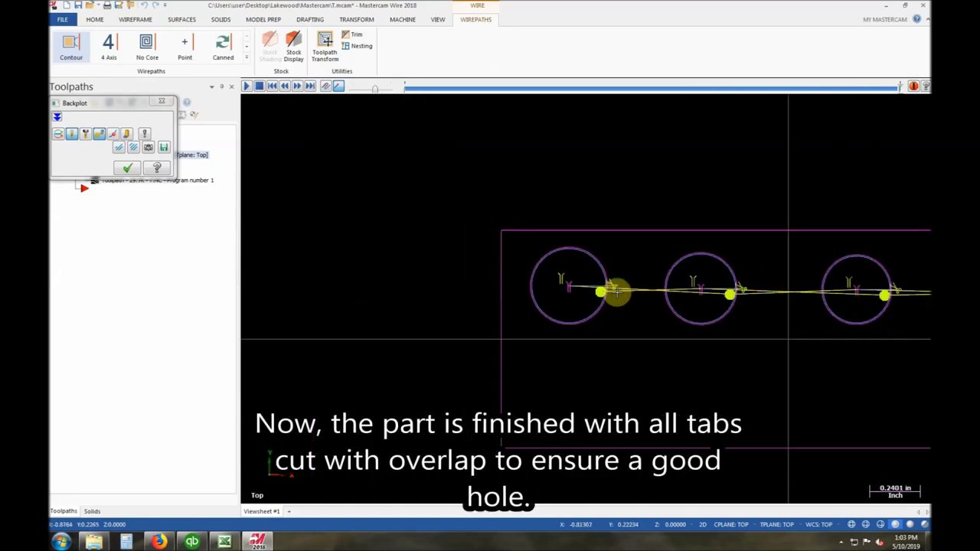
{"action": "scroll", "coordinate": [617, 292], "scroll_direction": "down", "scroll_amount": 1}
{"action": "scroll", "coordinate": [617, 292], "scroll_direction": "down", "scroll_amount": 1}
{"action": "key", "text": "Left"}
{"action": "key", "text": "Up"}
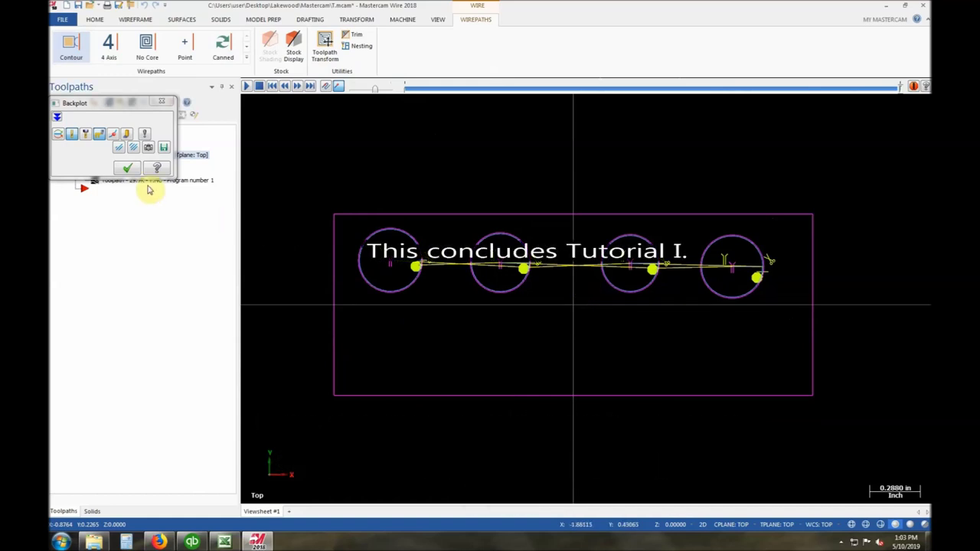
{"action": "left_click", "coordinate": [127, 167]}
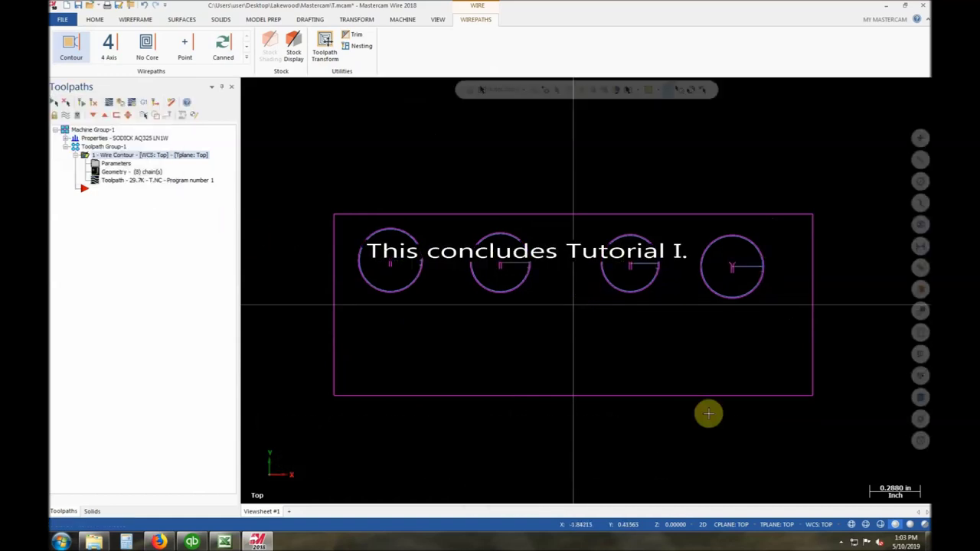
Step: Stop the FlashBack screen recorder from its taskbar tray icon
{"action": "left_click", "coordinate": [843, 542]}
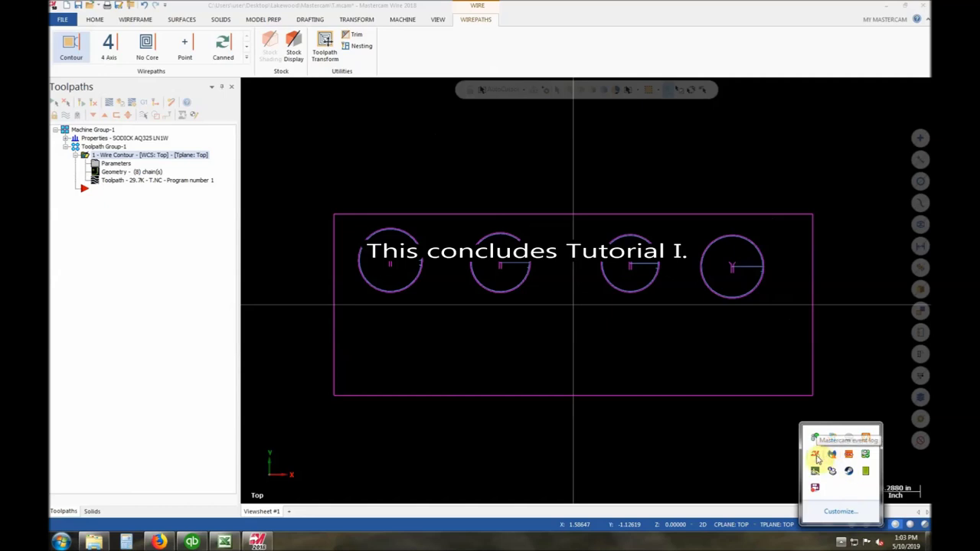
{"action": "right_click", "coordinate": [816, 491]}
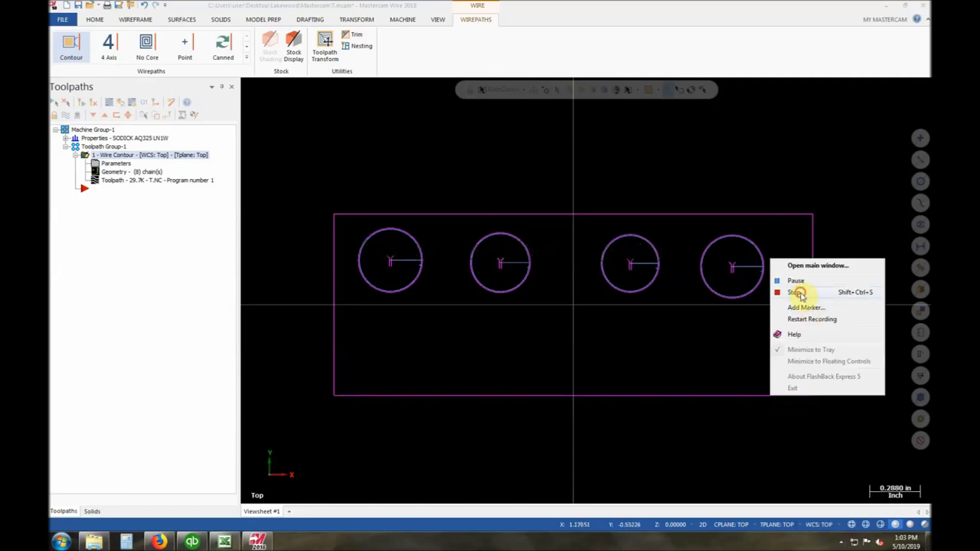
{"action": "left_click", "coordinate": [801, 297]}
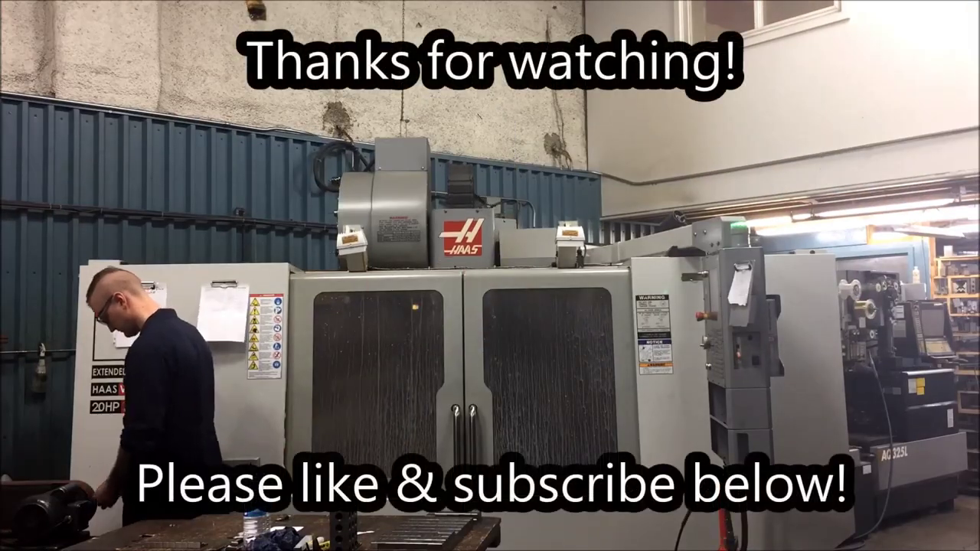